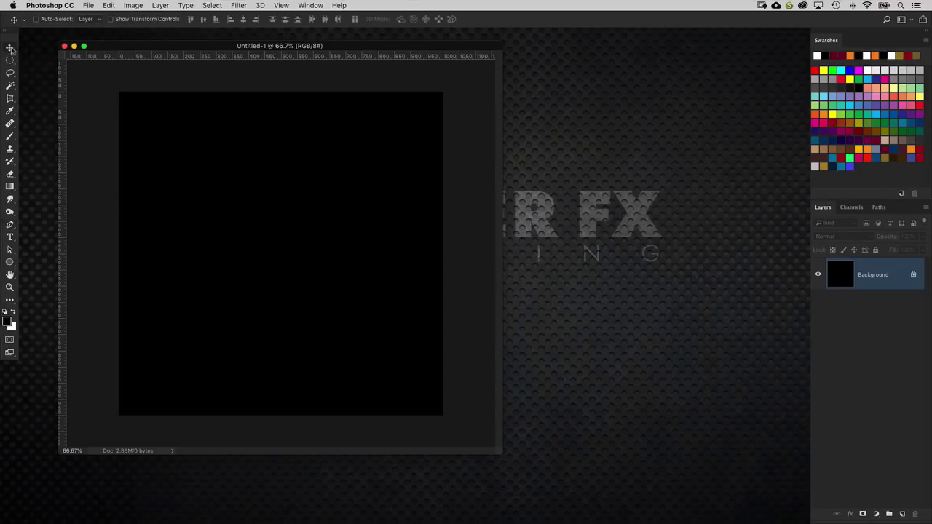
# - Place a vertical and a horizontal guide that cross at the centre of the black canvas
pyautogui.moveTo(61, 226); pyautogui.dragTo(280, 242)
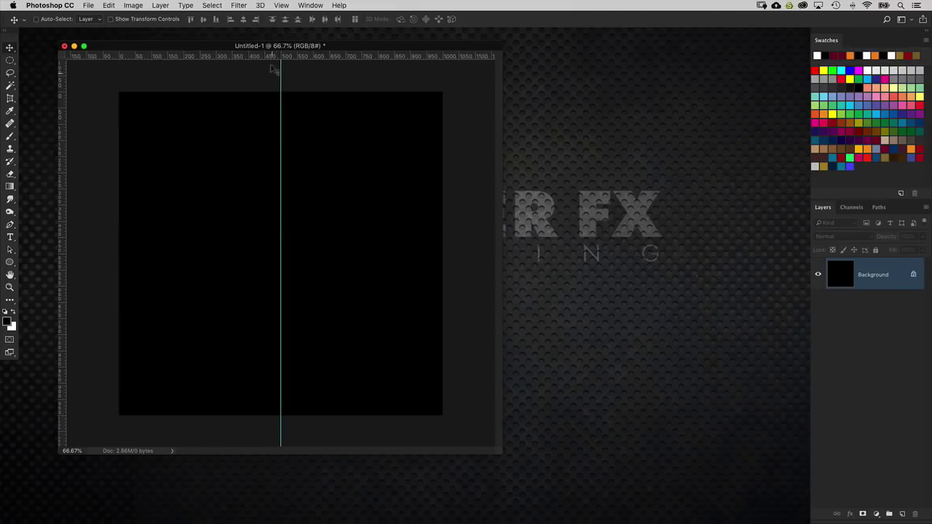
pyautogui.moveTo(271, 56); pyautogui.dragTo(276, 253)
pyautogui.moveTo(344, 48); pyautogui.dragTo(364, 53)
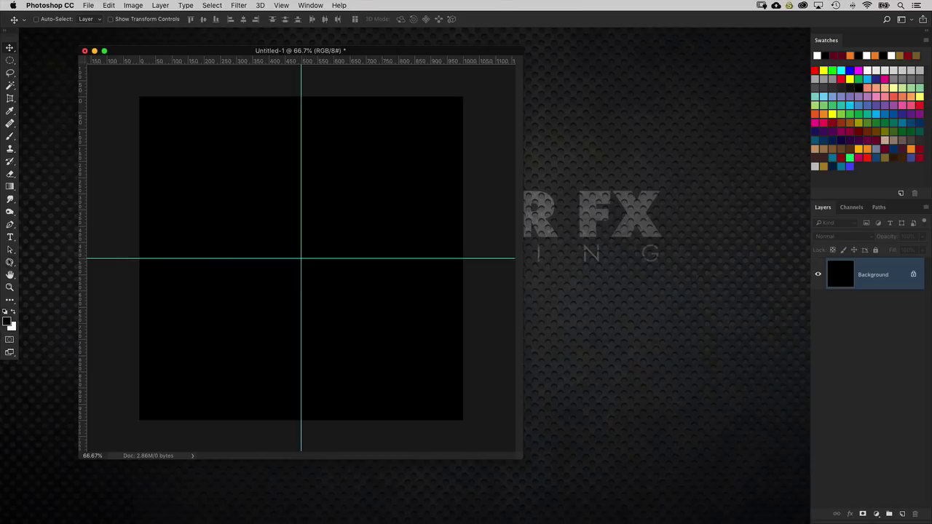
# - Choose the Ellipse tool in Shape mode and set its fill colour to white
pyautogui.click(9, 263)
pyautogui.rightClick(9, 263)
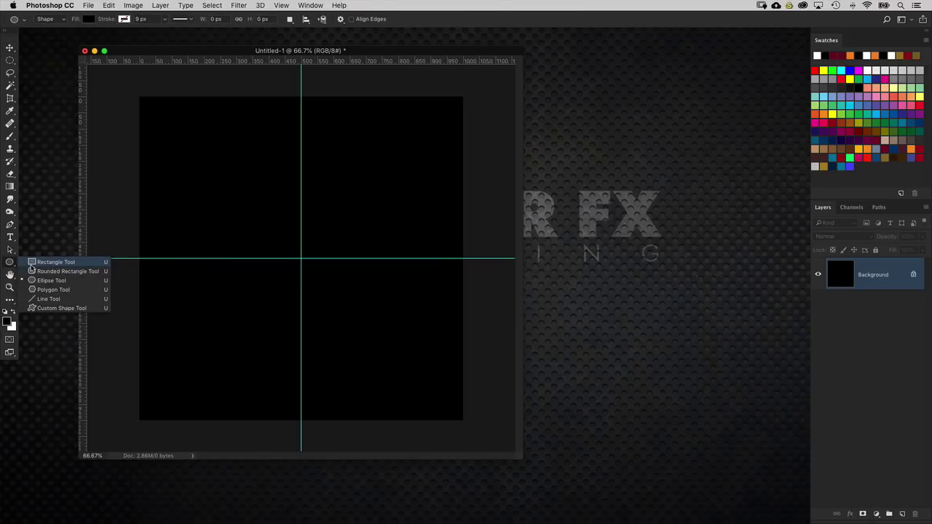
pyautogui.click(73, 281)
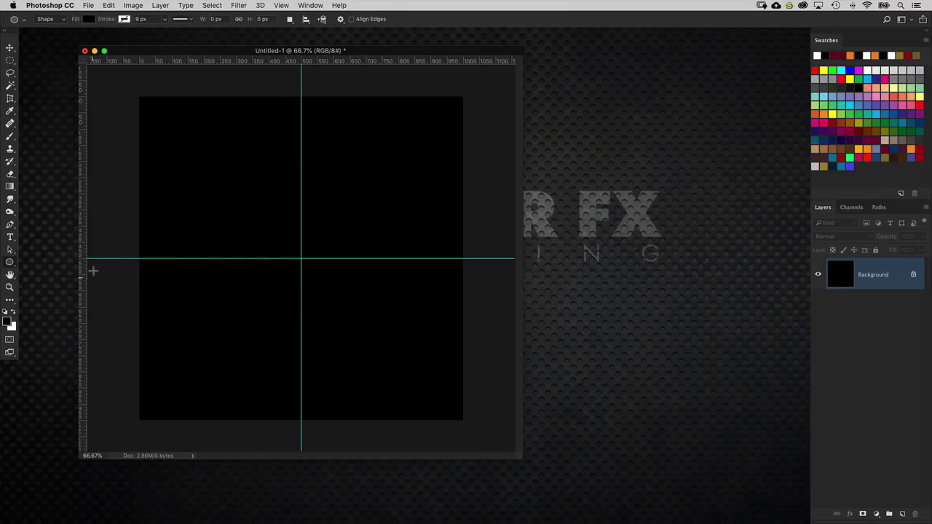
pyautogui.click(53, 20)
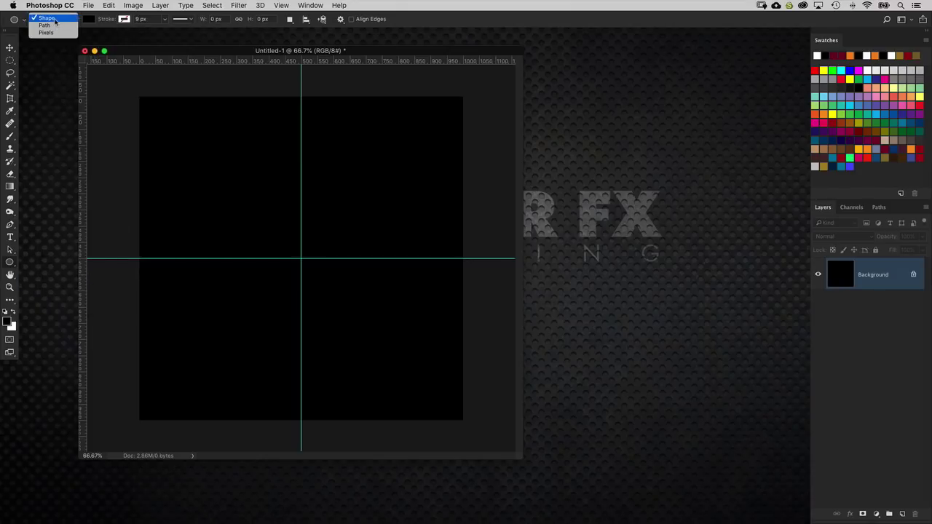
pyautogui.click(47, 19)
pyautogui.click(88, 19)
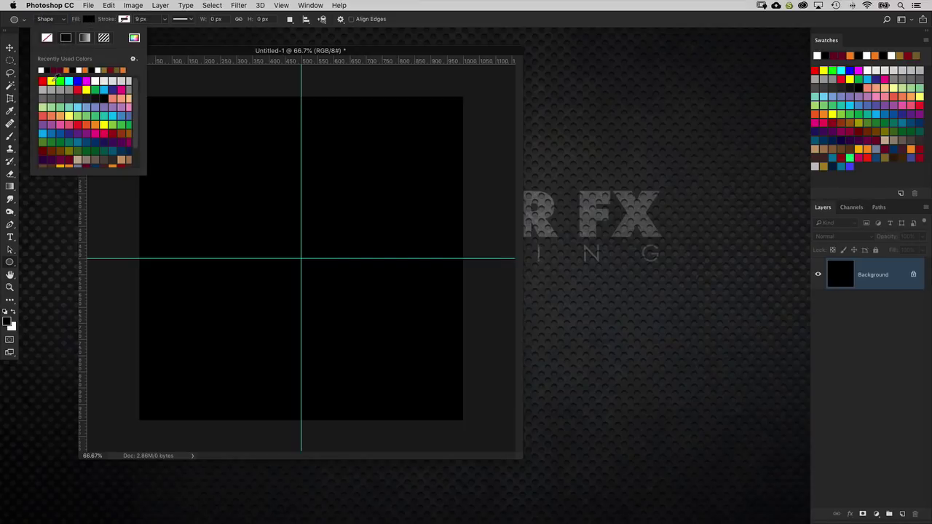
pyautogui.click(102, 79)
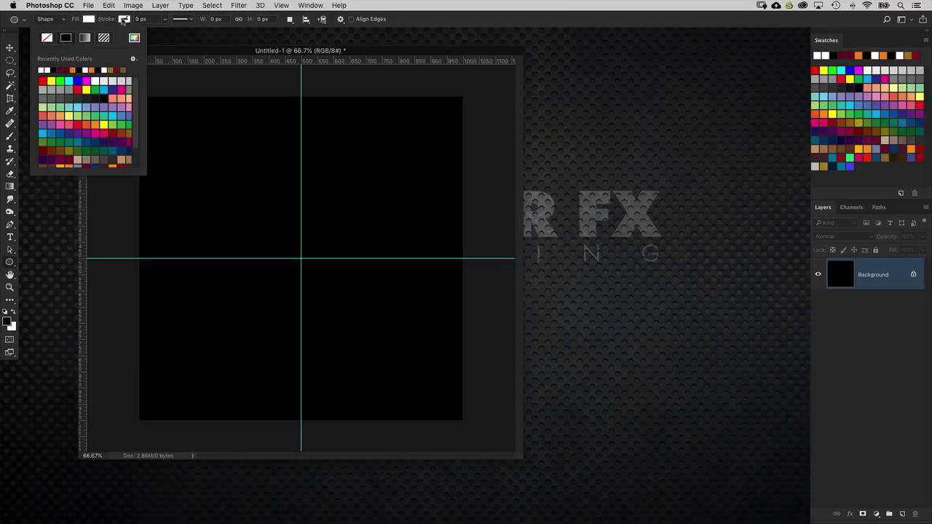
pyautogui.click(173, 55)
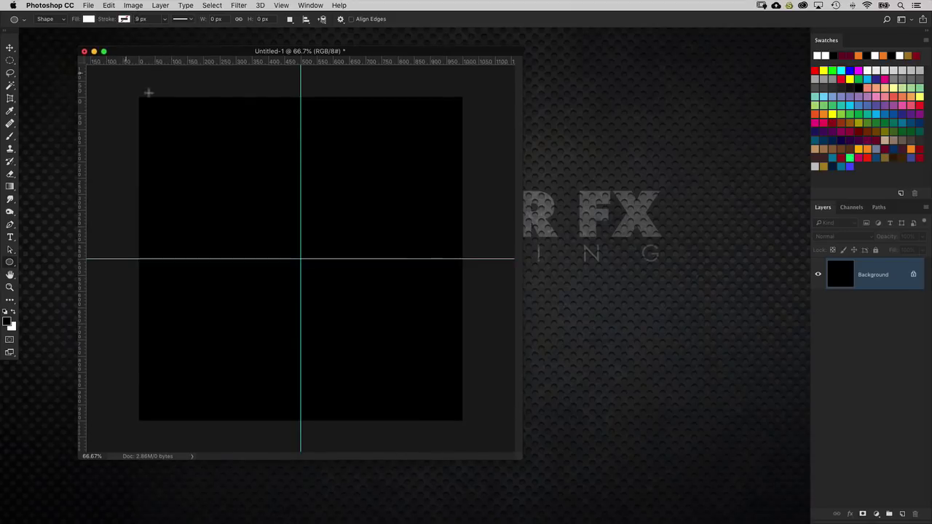
# - Set the path operation to Combine Shapes and draw five white ellipses around the guide crossing, the first about 86 by 127 px
pyautogui.moveTo(275, 206); pyautogui.dragTo(307, 246)
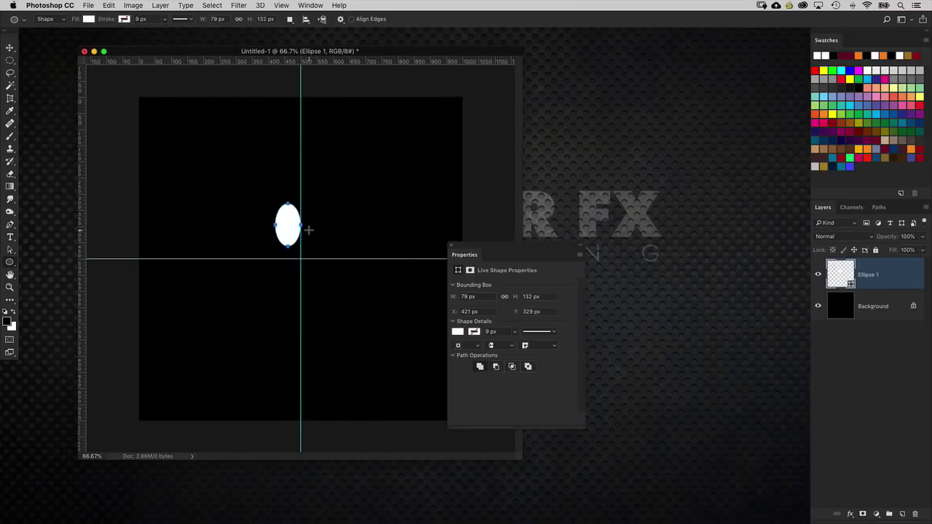
pyautogui.press('super+z')
pyautogui.click(290, 18)
pyautogui.click(332, 32)
pyautogui.moveTo(264, 200); pyautogui.dragTo(291, 242)
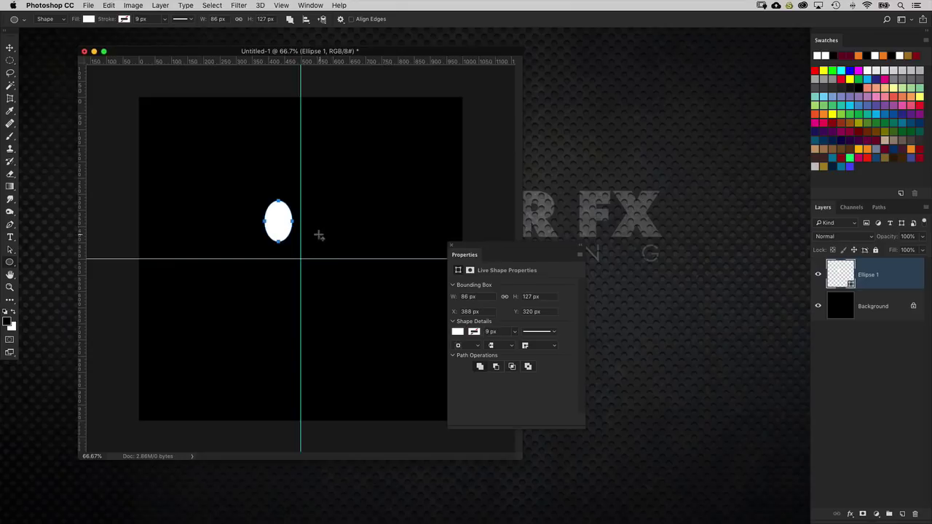
pyautogui.moveTo(317, 235)
pyautogui.mouseDown()
pyautogui.moveTo(324, 244)
pyautogui.moveTo(288, 259)
pyautogui.moveTo(261, 289)
pyautogui.mouseUp()
pyautogui.moveTo(315, 271); pyautogui.dragTo(343, 287)
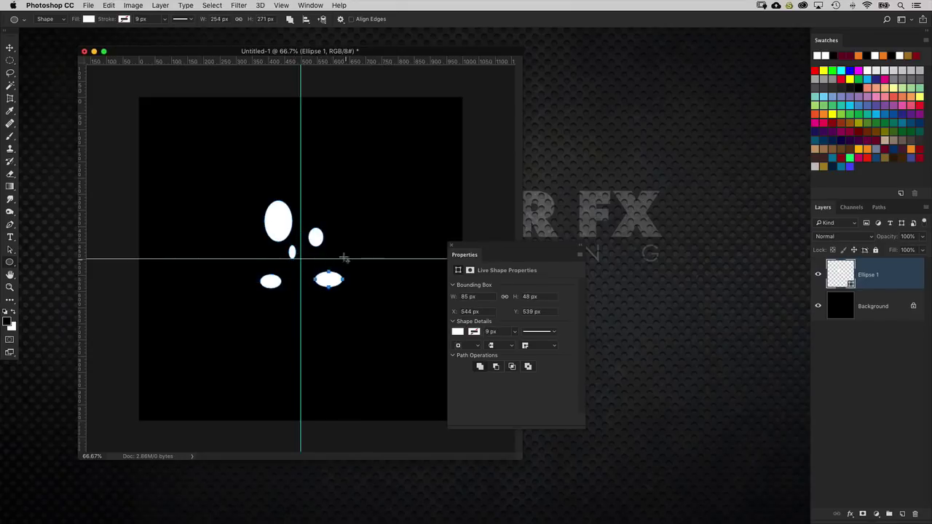
# - Undo the last two ellipses and draw other ellipses of varying sizes around the guide crossing
pyautogui.press('alt+super+z')
pyautogui.press('alt+super+z')
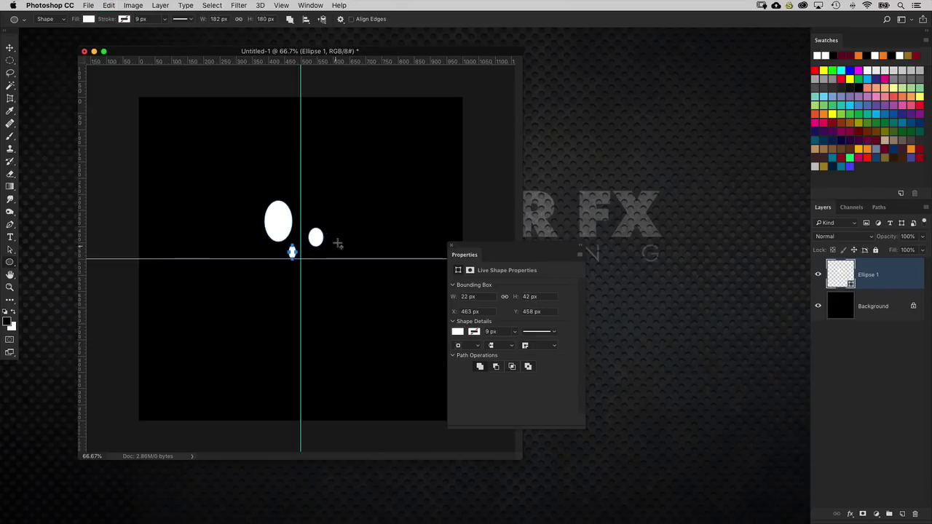
pyautogui.moveTo(314, 260); pyautogui.dragTo(332, 278)
pyautogui.moveTo(332, 241)
pyautogui.mouseDown()
pyautogui.moveTo(343, 254)
pyautogui.moveTo(269, 282)
pyautogui.moveTo(307, 260)
pyautogui.mouseUp()
pyautogui.moveTo(321, 193); pyautogui.dragTo(306, 206)
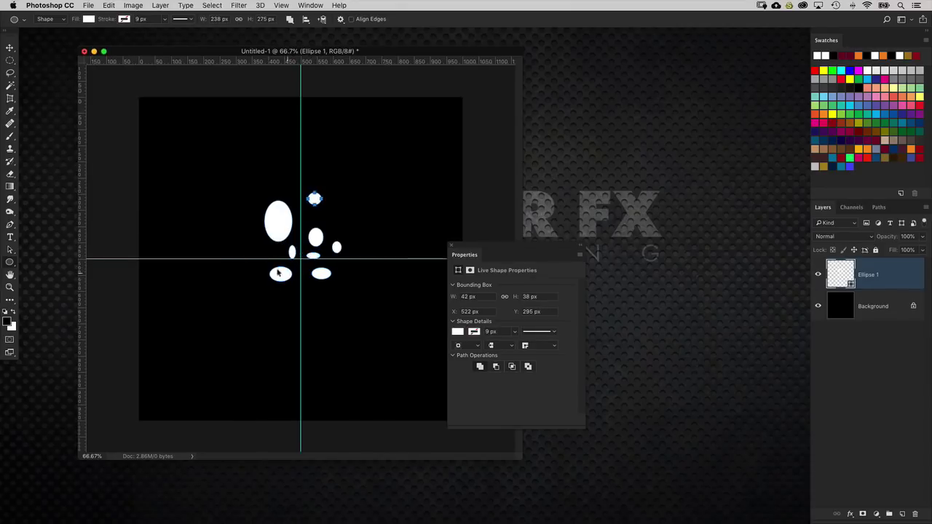
pyautogui.press('super+z')
pyautogui.moveTo(258, 252); pyautogui.dragTo(324, 317)
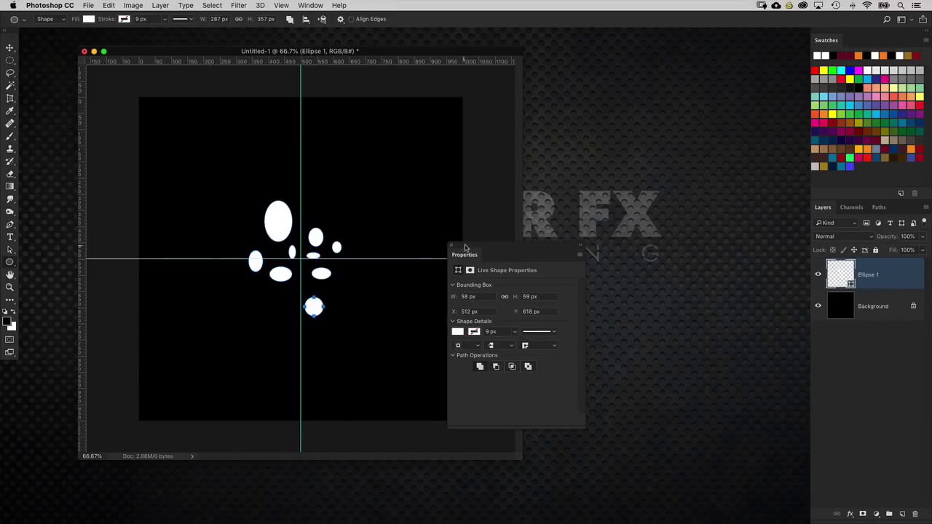
pyautogui.moveTo(464, 248); pyautogui.dragTo(508, 254)
# - Undo the recently drawn ellipses, keeping only the first two above the horizontal guide
pyautogui.press('super+z')
pyautogui.press('super+z')
pyautogui.press('super+z')
pyautogui.press('super+z')
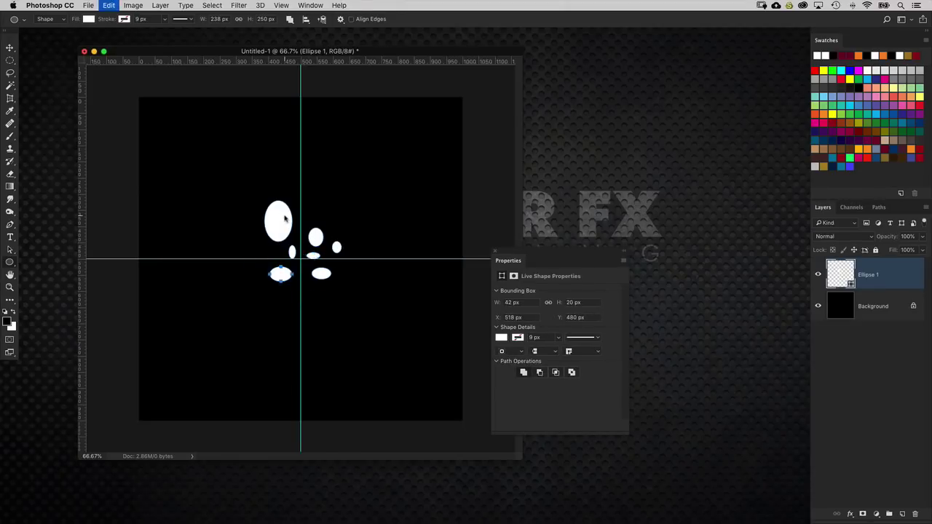
pyautogui.press('super+z')
pyautogui.press('super+z')
pyautogui.press('super+z')
pyautogui.press('super+z')
pyautogui.press('super+z')
# - Draw eight more white ellipses of varying small sizes scattered around the guide crossing
pyautogui.moveTo(291, 246)
pyautogui.mouseDown()
pyautogui.moveTo(273, 267)
pyautogui.moveTo(312, 260)
pyautogui.moveTo(307, 270)
pyautogui.mouseUp()
pyautogui.moveTo(256, 231); pyautogui.dragTo(239, 246)
pyautogui.moveTo(325, 207); pyautogui.dragTo(311, 221)
pyautogui.moveTo(309, 259); pyautogui.dragTo(342, 284)
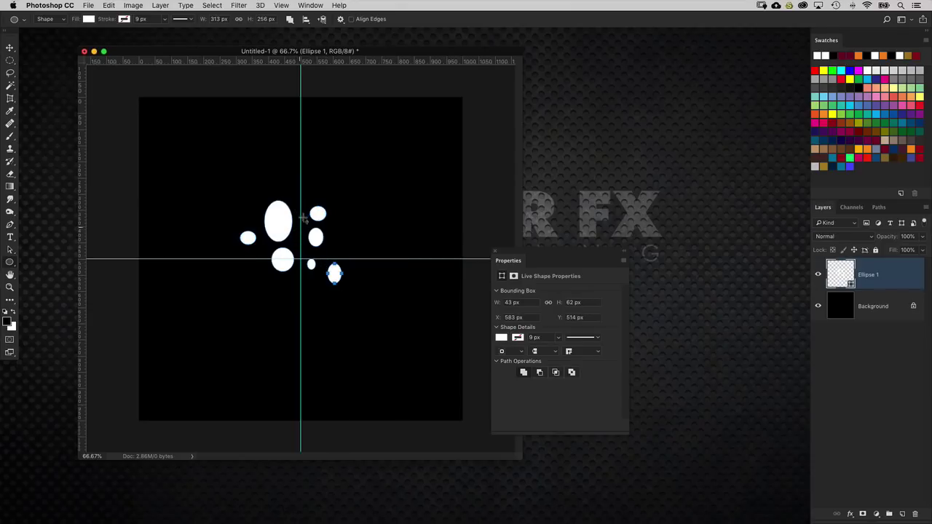
pyautogui.moveTo(267, 264)
pyautogui.mouseDown()
pyautogui.moveTo(246, 287)
pyautogui.moveTo(282, 295)
pyautogui.mouseUp()
pyautogui.moveTo(304, 186); pyautogui.dragTo(319, 202)
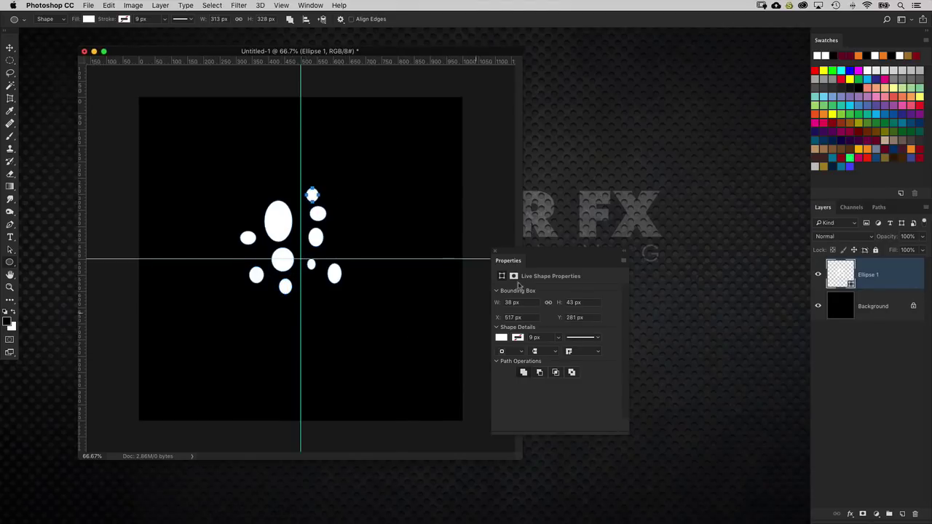
# - Add three small white ellipses near the lower-right corner of the canvas
pyautogui.moveTo(526, 254); pyautogui.dragTo(606, 283)
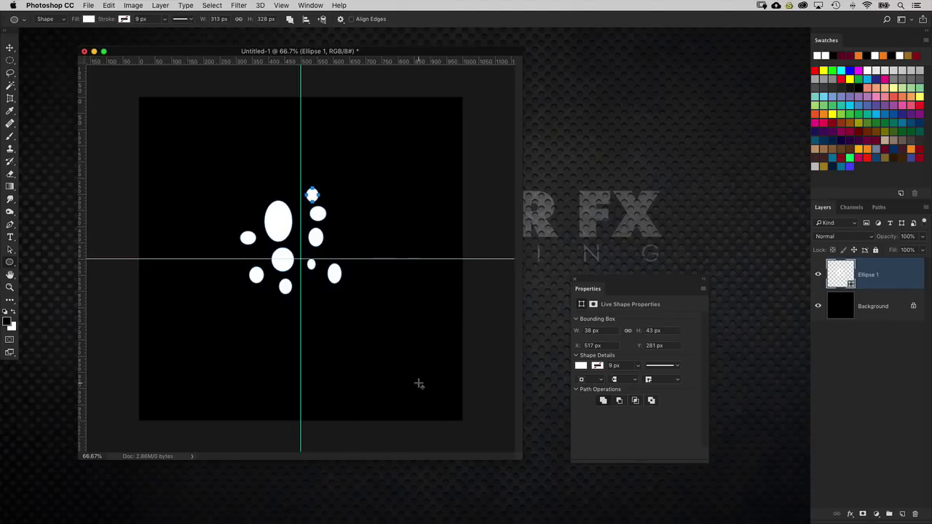
pyautogui.moveTo(426, 377)
pyautogui.mouseDown()
pyautogui.moveTo(406, 398)
pyautogui.moveTo(453, 411)
pyautogui.moveTo(436, 390)
pyautogui.mouseUp()
pyautogui.press('super+z')
pyautogui.press('super+z')
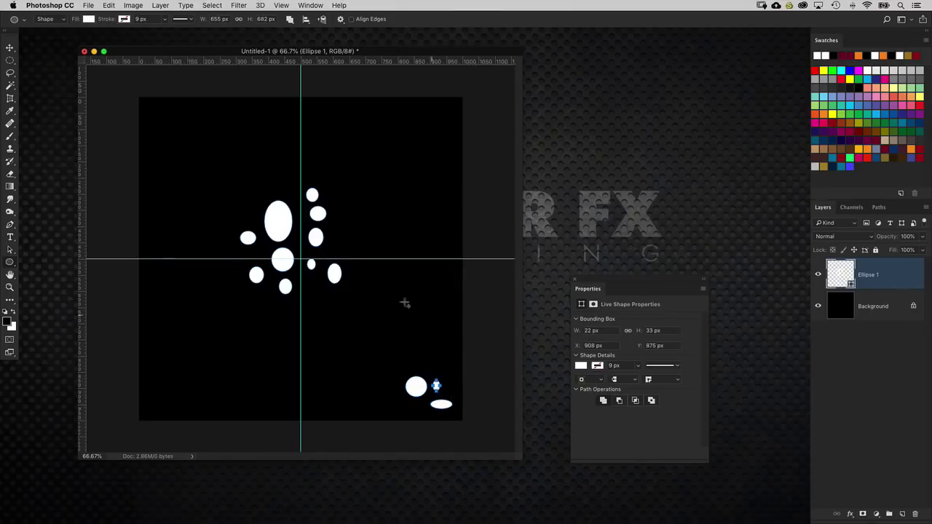
# - Activate the path selection tool, then float and enlarge the Layers panel beside the document with the Properties panel moved aside
pyautogui.click(11, 250)
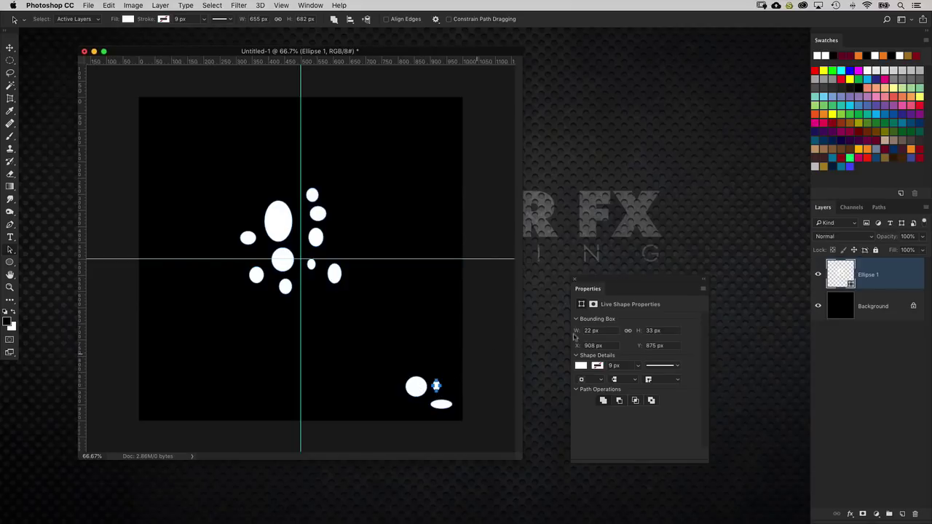
pyautogui.moveTo(823, 207); pyautogui.dragTo(606, 139)
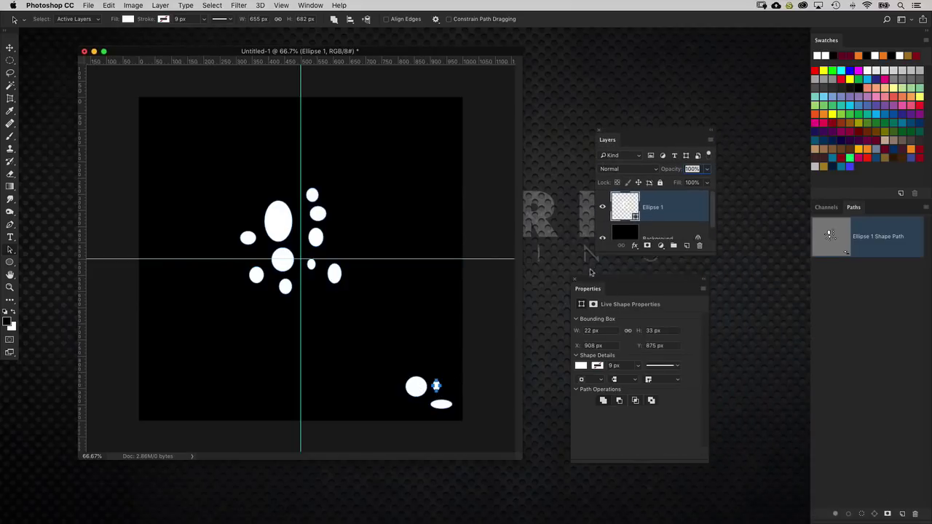
pyautogui.moveTo(640, 298); pyautogui.dragTo(840, 333)
pyautogui.moveTo(716, 253); pyautogui.dragTo(723, 378)
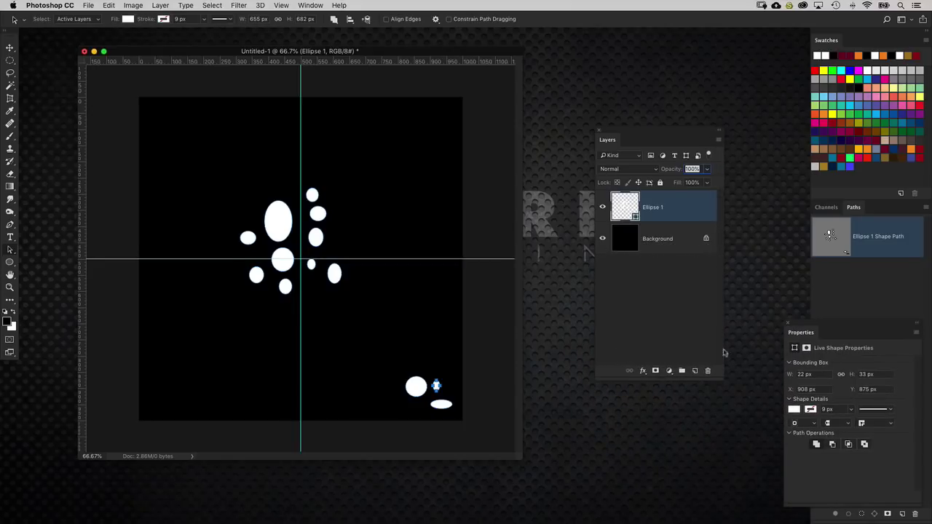
pyautogui.moveTo(642, 132); pyautogui.dragTo(609, 143)
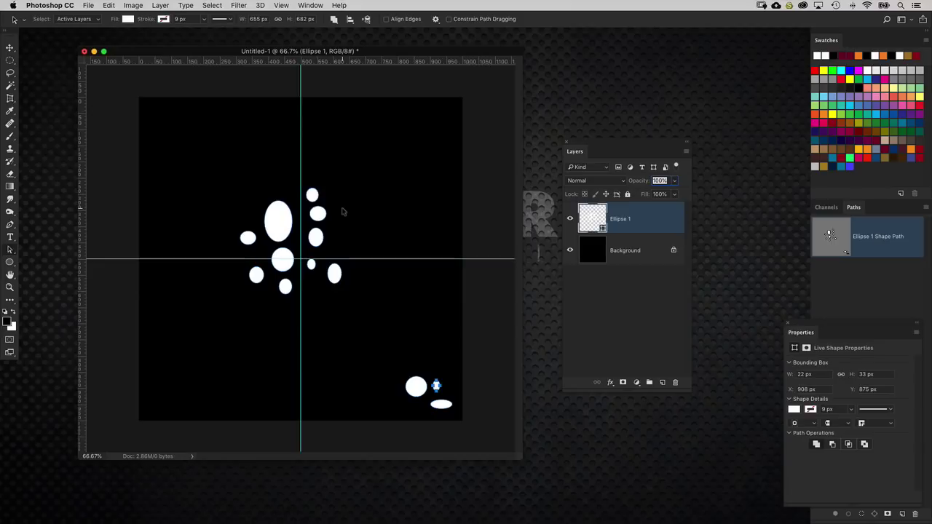
# - Deselect the ellipse path and create a new 3D extrusion from the Ellipse 1 layer
pyautogui.press('Escape')
pyautogui.click(260, 5)
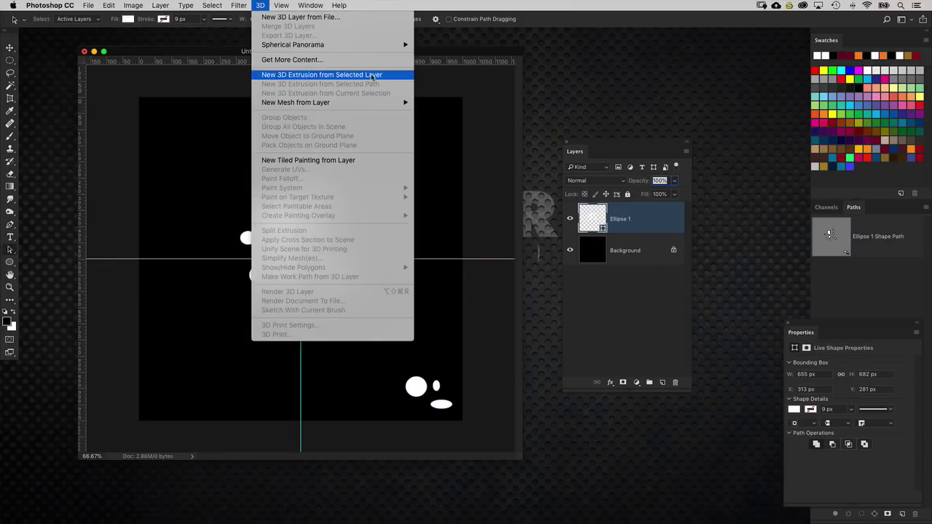
pyautogui.click(395, 76)
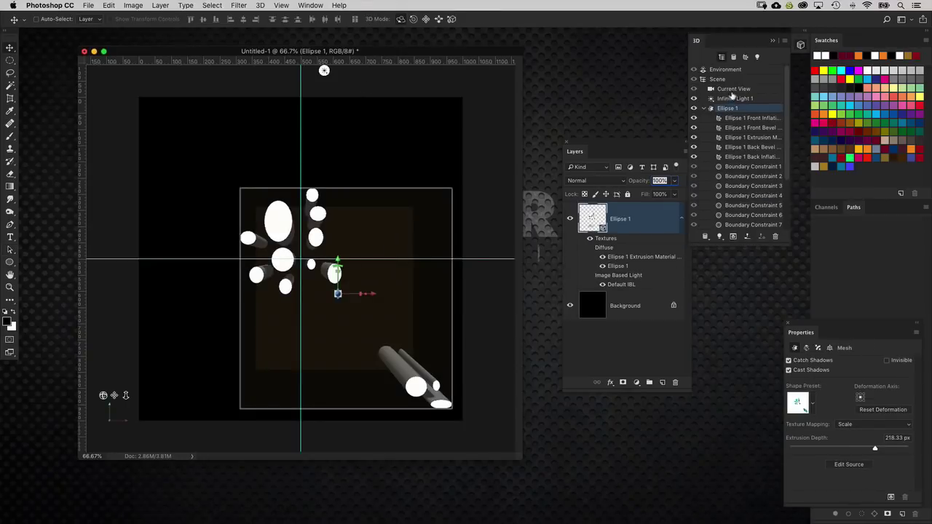
# - Orbit the Current View camera to look at the extruded ellipses from an angle
pyautogui.click(732, 89)
pyautogui.moveTo(658, 145); pyautogui.dragTo(721, 228)
pyautogui.moveTo(463, 175); pyautogui.dragTo(401, 199)
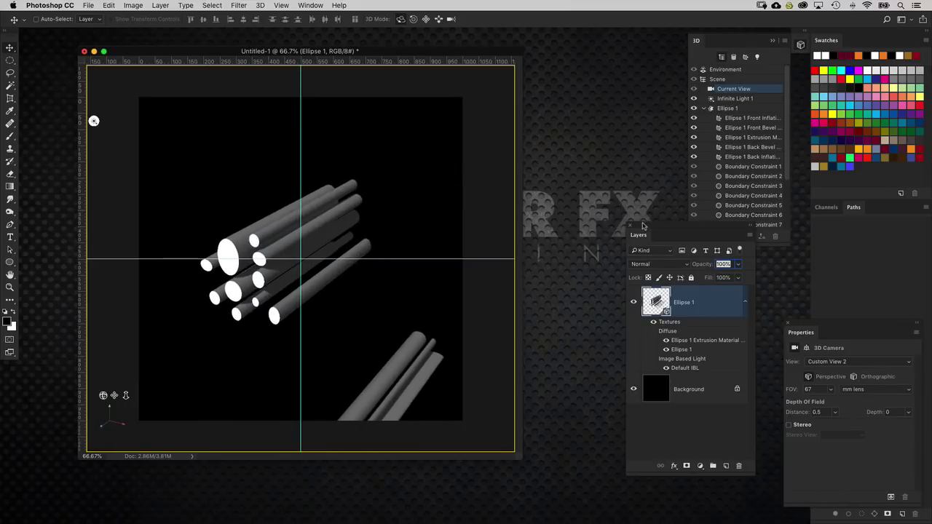
pyautogui.moveTo(643, 226); pyautogui.dragTo(641, 253)
pyautogui.moveTo(805, 325); pyautogui.dragTo(512, 161)
# - Set the extrusion depth of the Ellipse 1 mesh to 833.33 px
pyautogui.click(738, 108)
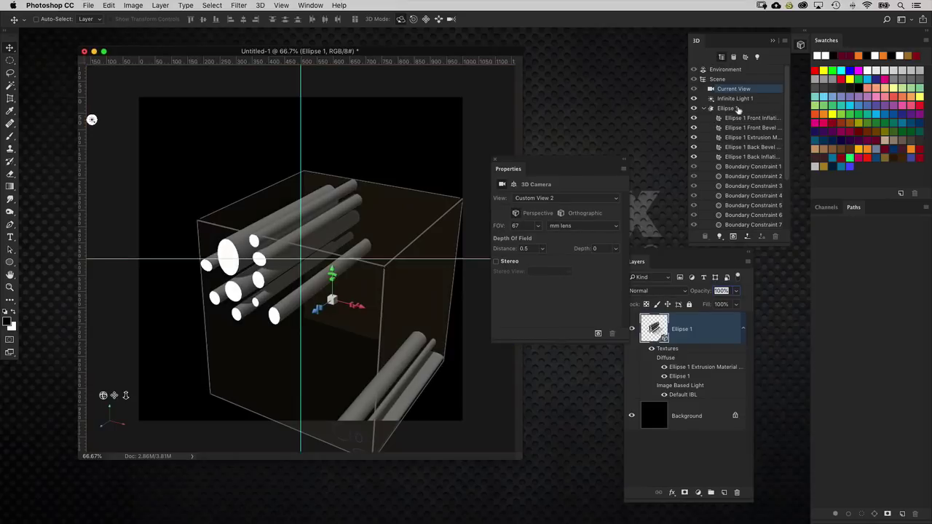
pyautogui.moveTo(729, 34); pyautogui.dragTo(486, 69)
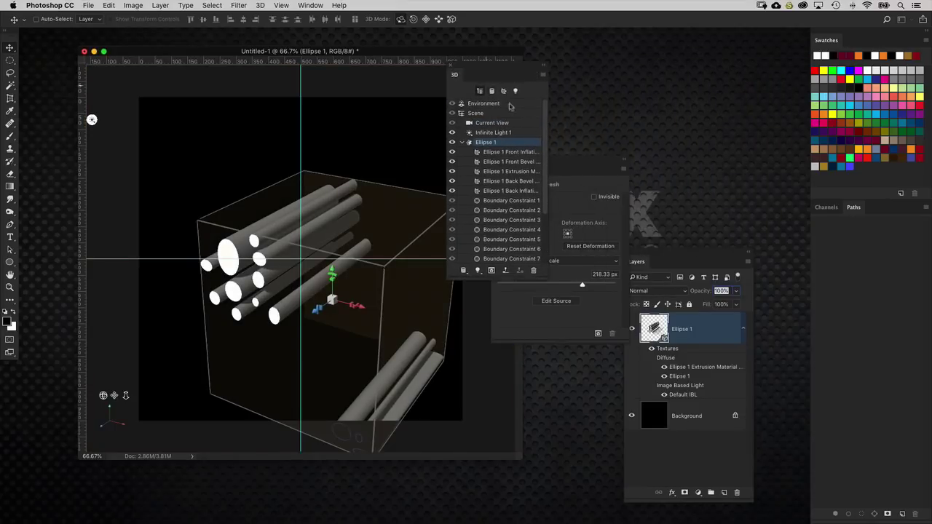
pyautogui.moveTo(566, 162); pyautogui.dragTo(678, 66)
pyautogui.moveTo(537, 66); pyautogui.dragTo(563, 59)
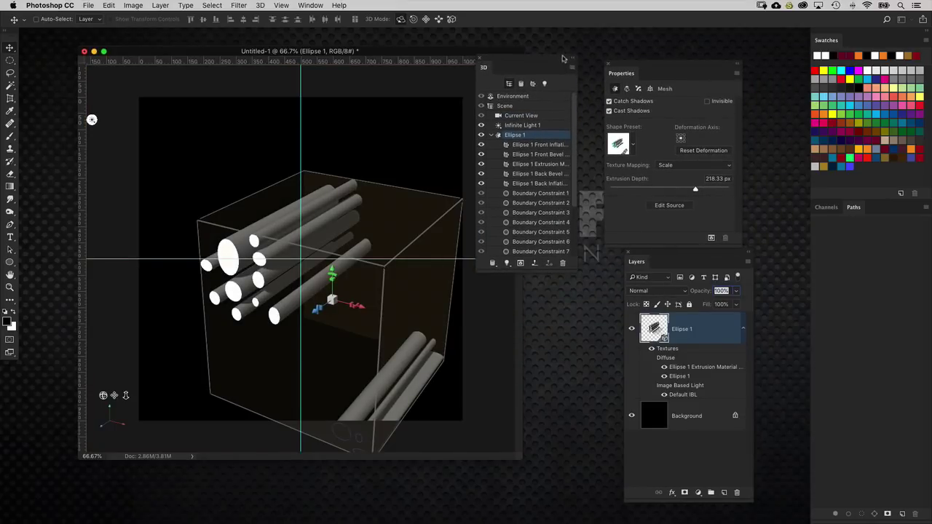
pyautogui.moveTo(737, 241); pyautogui.dragTo(751, 292)
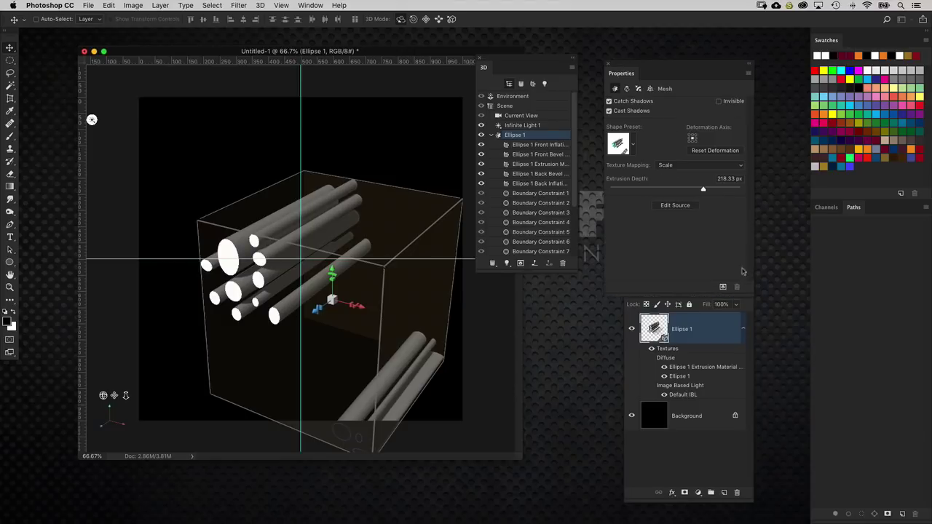
pyautogui.moveTo(715, 191); pyautogui.dragTo(750, 192)
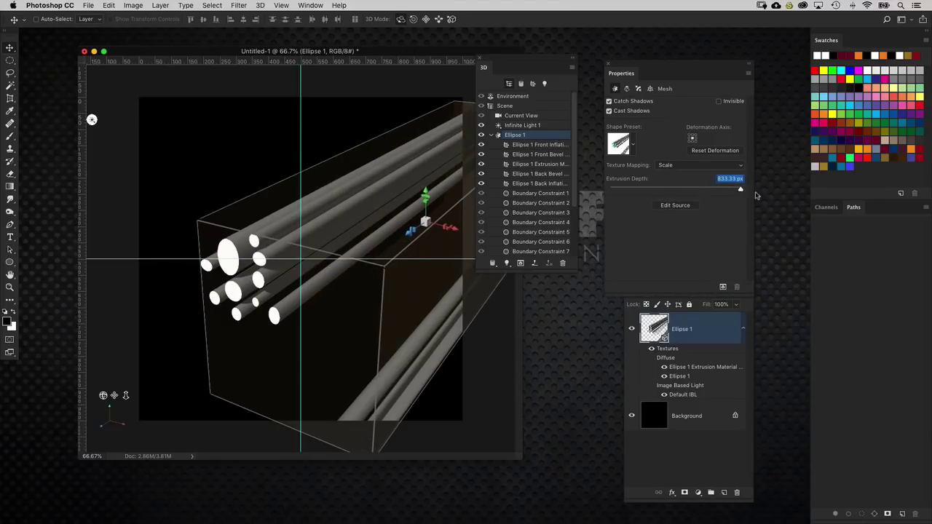
# - Return the Current View camera to the Default Camera view and uncover its properties
pyautogui.moveTo(532, 60); pyautogui.dragTo(570, 66)
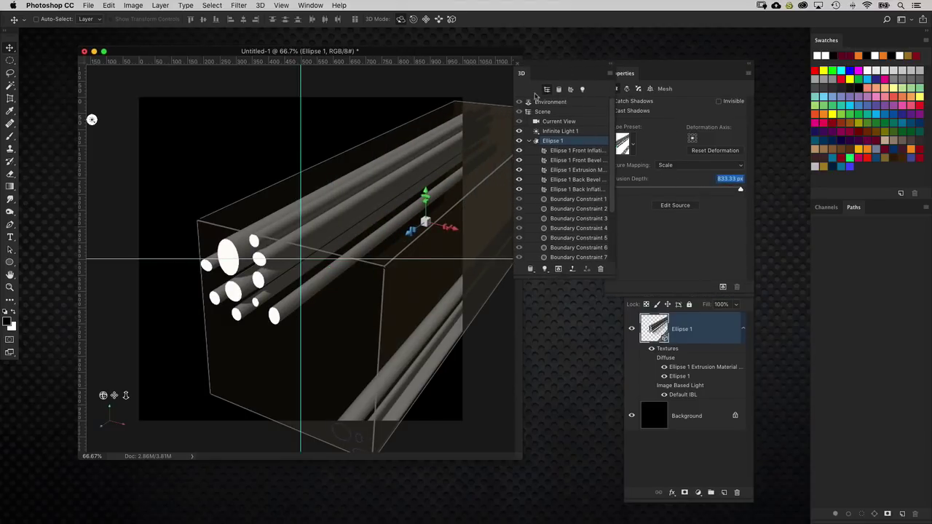
pyautogui.click(559, 123)
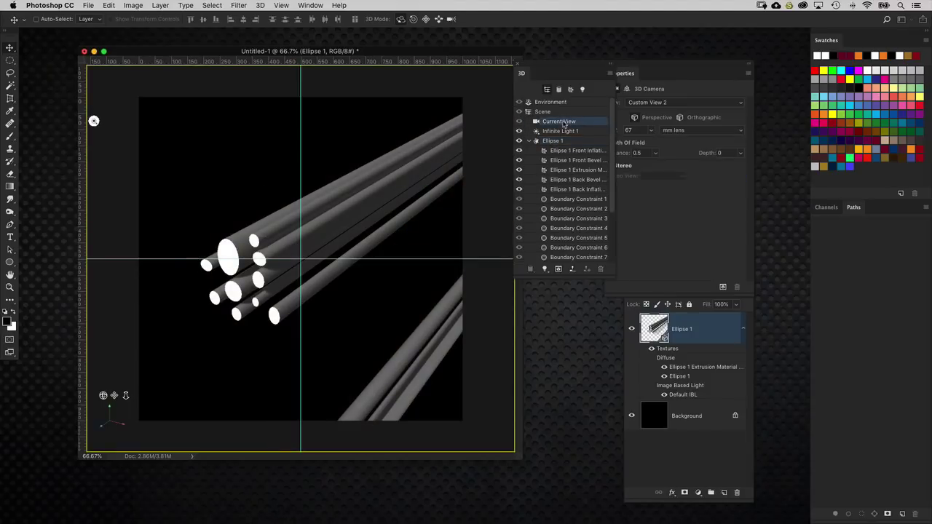
pyautogui.scroll(-2, 612, 210)
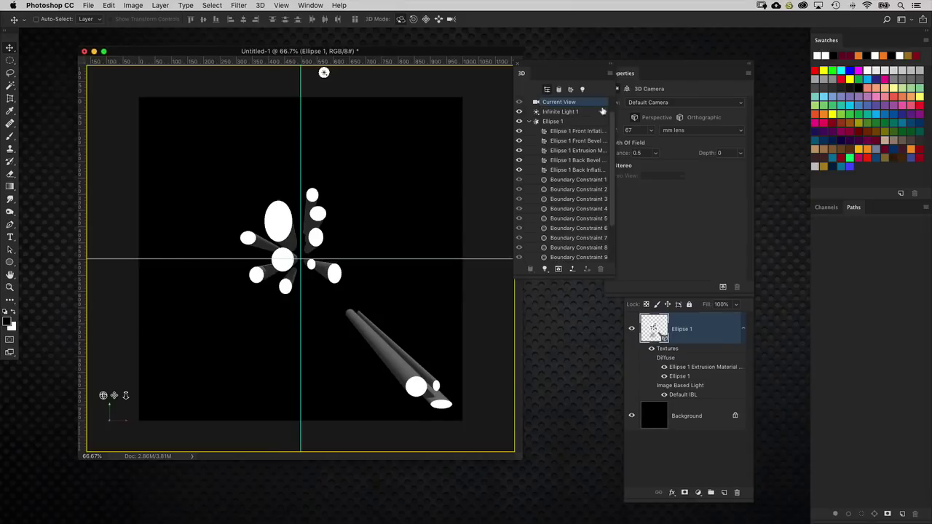
pyautogui.moveTo(635, 66); pyautogui.dragTo(661, 66)
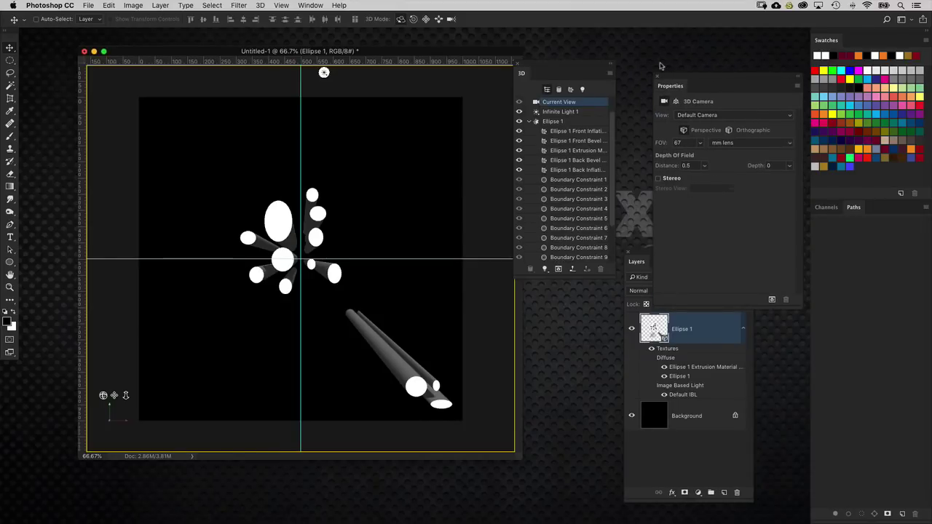
# - Rotate the Ellipse 1 mesh 90° about the X axis and move the object to the ground plane
pyautogui.click(568, 122)
pyautogui.moveTo(572, 67); pyautogui.dragTo(537, 79)
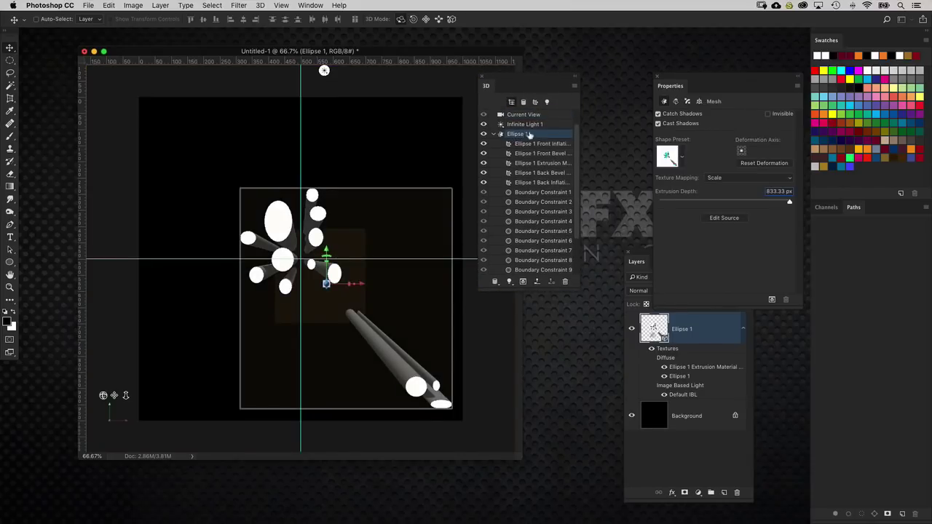
pyautogui.moveTo(713, 86); pyautogui.dragTo(664, 85)
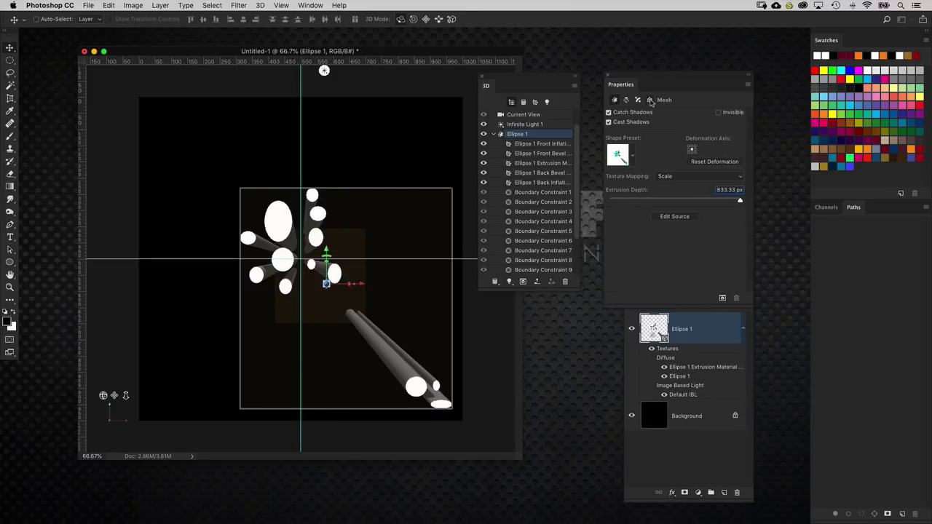
pyautogui.click(650, 101)
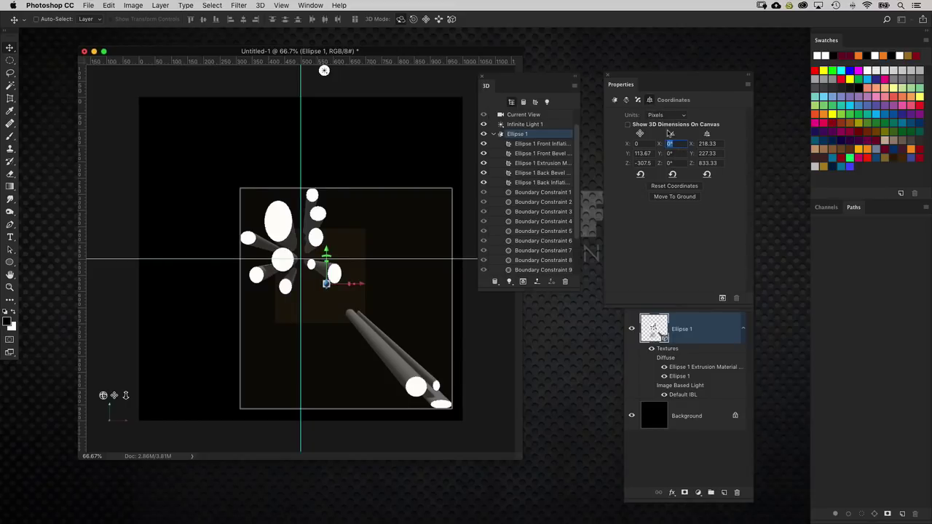
pyautogui.write('90')
pyautogui.press('Return')
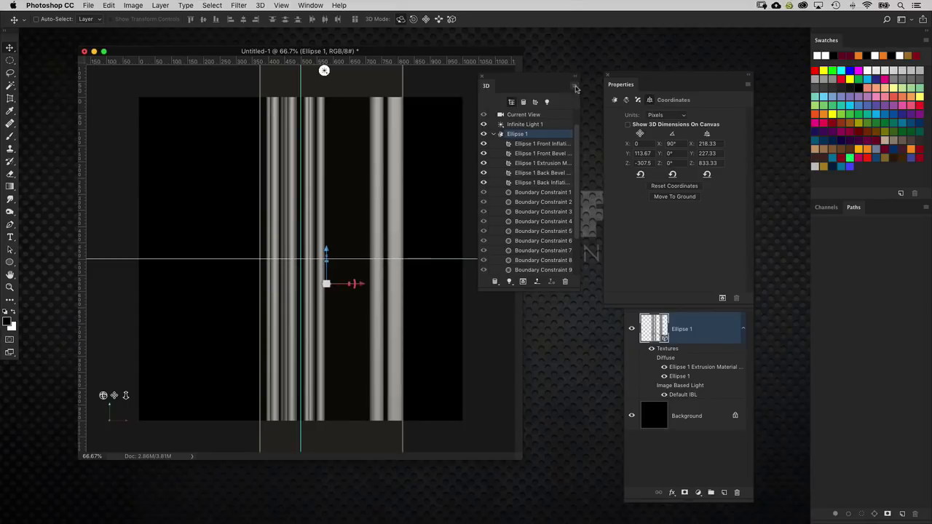
pyautogui.click(576, 87)
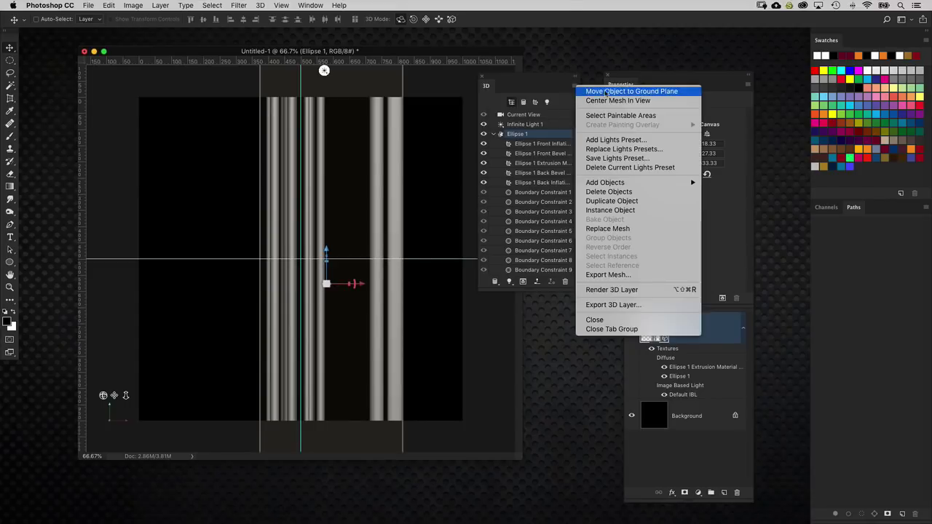
pyautogui.click(684, 93)
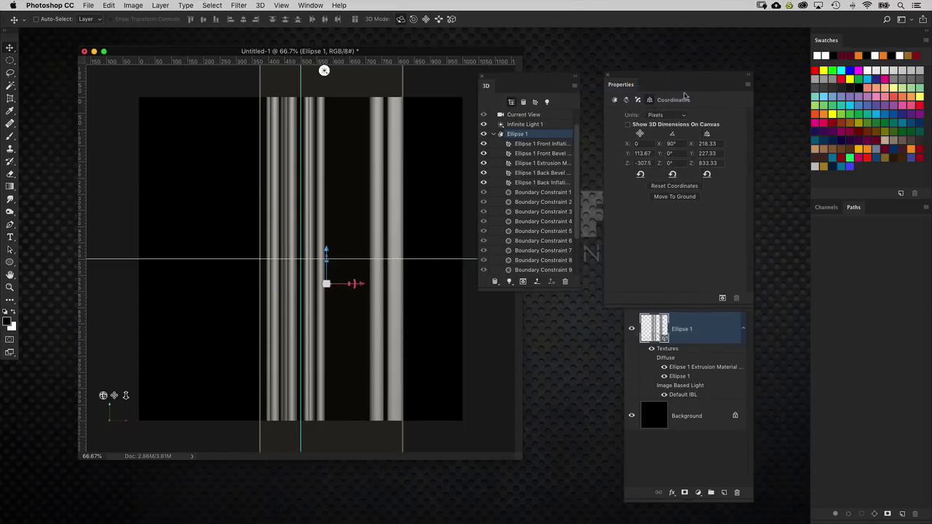
# - Reposition the Current View camera so the upright rods shift toward the middle of the canvas
pyautogui.click(544, 115)
pyautogui.moveTo(416, 125); pyautogui.dragTo(424, 75)
pyautogui.moveTo(418, 183); pyautogui.dragTo(390, 186)
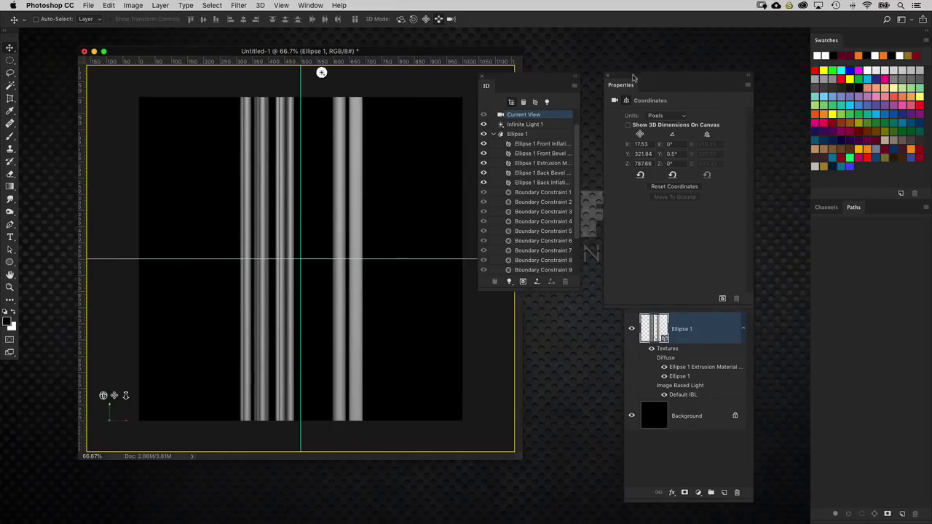
# - Lower the opacity of the ground plane shadows in the Environment settings
pyautogui.moveTo(631, 76); pyautogui.dragTo(790, 116)
pyautogui.moveTo(656, 256); pyautogui.dragTo(643, 156)
pyautogui.moveTo(577, 164); pyautogui.dragTo(582, 115)
pyautogui.click(543, 114)
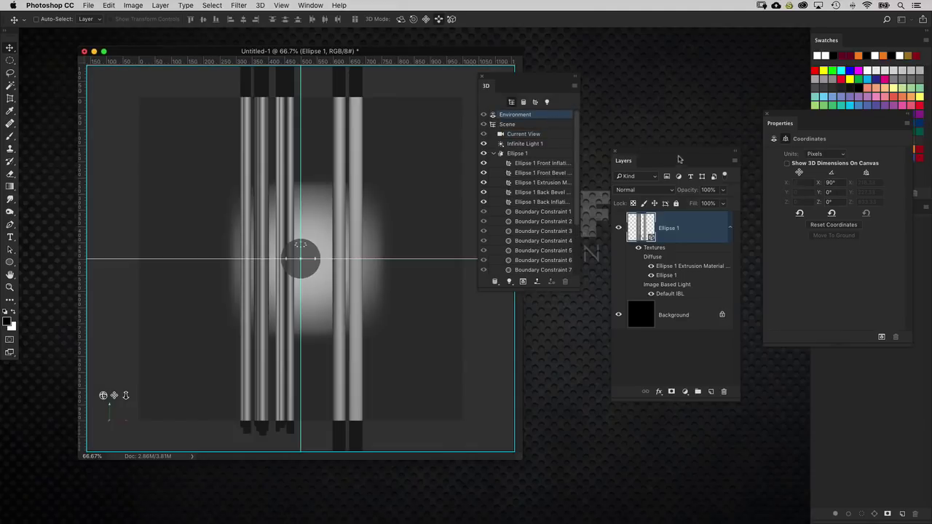
pyautogui.moveTo(630, 159); pyautogui.dragTo(620, 112)
pyautogui.click(775, 138)
pyautogui.moveTo(788, 113); pyautogui.dragTo(763, 113)
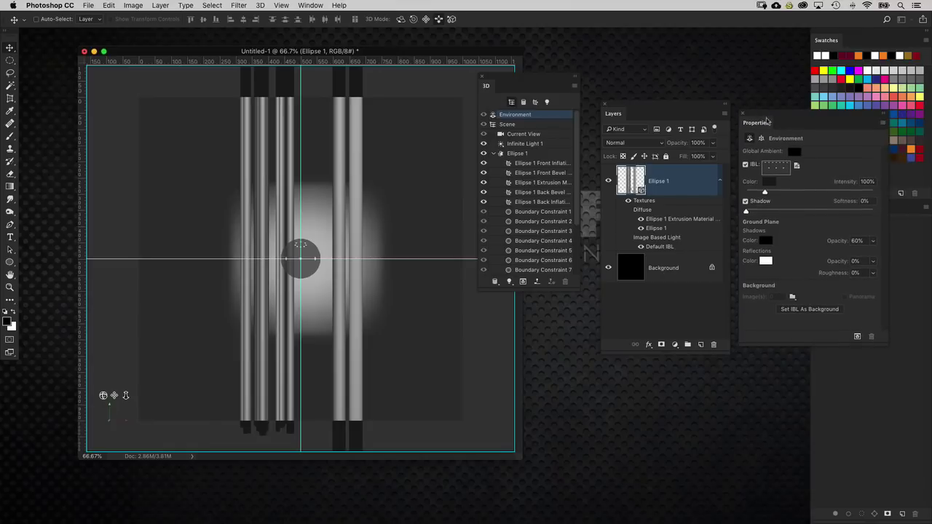
pyautogui.moveTo(838, 244); pyautogui.dragTo(744, 244)
# - Deform the Ellipse 1 mesh with a twist of 662° so the rods wind around each other
pyautogui.click(530, 154)
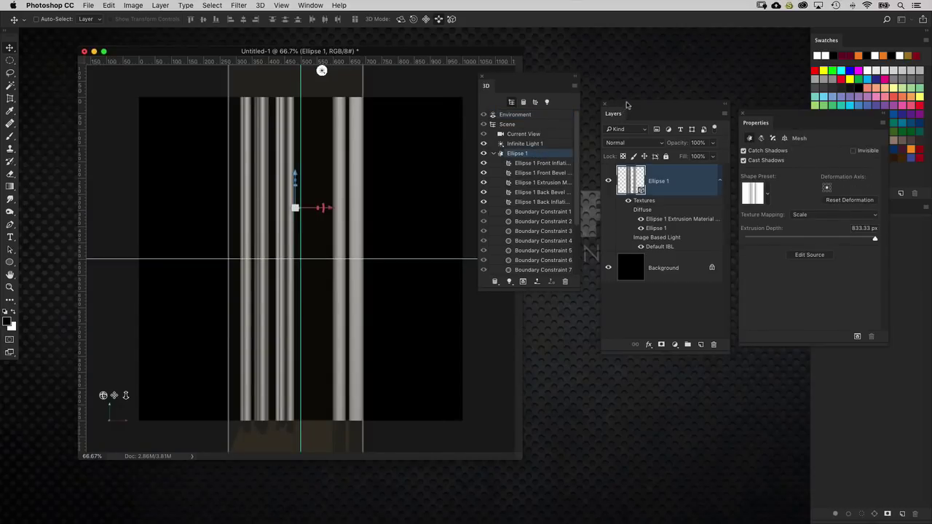
pyautogui.moveTo(626, 106); pyautogui.dragTo(616, 107)
pyautogui.moveTo(557, 79); pyautogui.dragTo(505, 95)
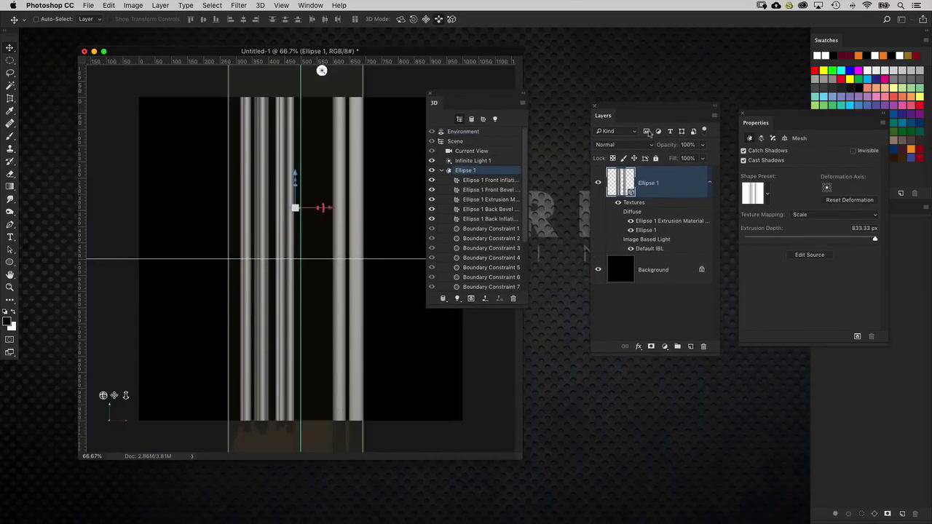
pyautogui.moveTo(685, 111); pyautogui.dragTo(656, 410)
pyautogui.moveTo(513, 97); pyautogui.dragTo(655, 113)
pyautogui.moveTo(767, 114); pyautogui.dragTo(716, 108)
pyautogui.moveTo(651, 110); pyautogui.dragTo(615, 107)
pyautogui.moveTo(710, 107); pyautogui.dragTo(668, 107)
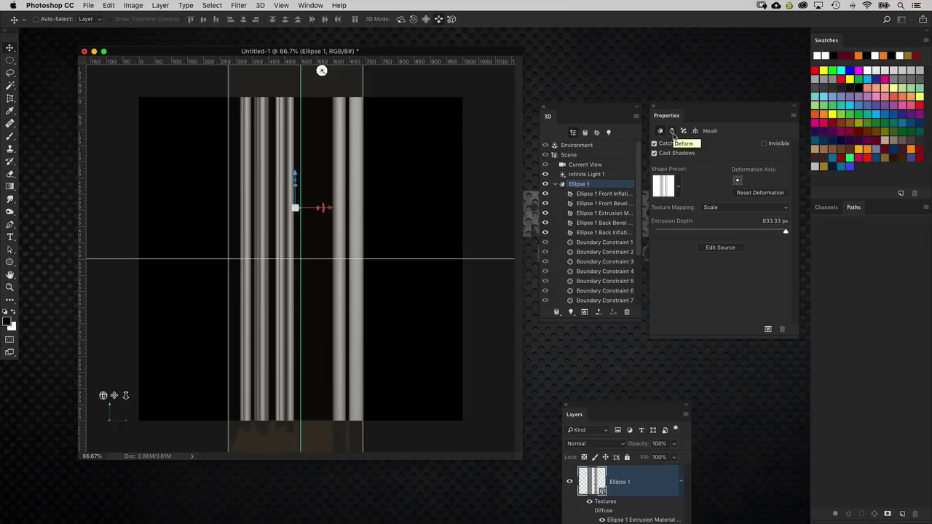
pyautogui.click(674, 132)
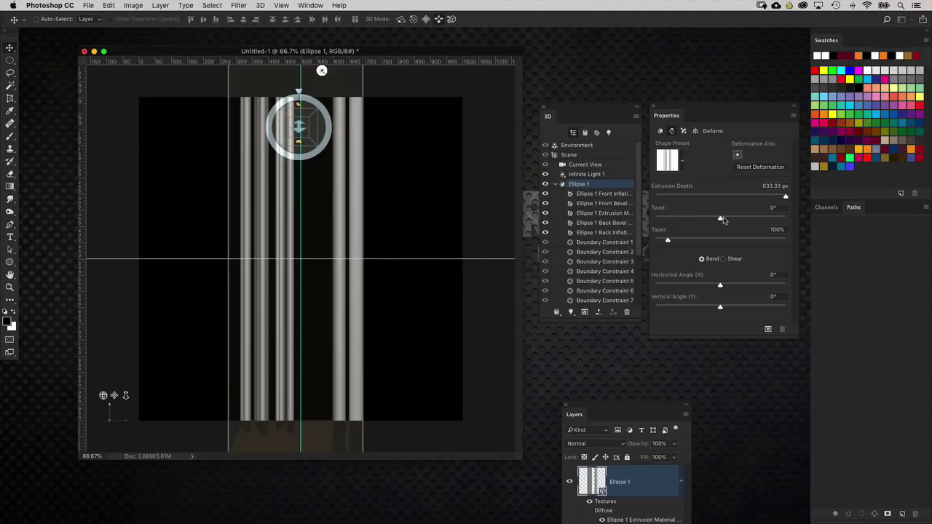
pyautogui.click(787, 197)
pyautogui.moveTo(721, 221); pyautogui.dragTo(742, 228)
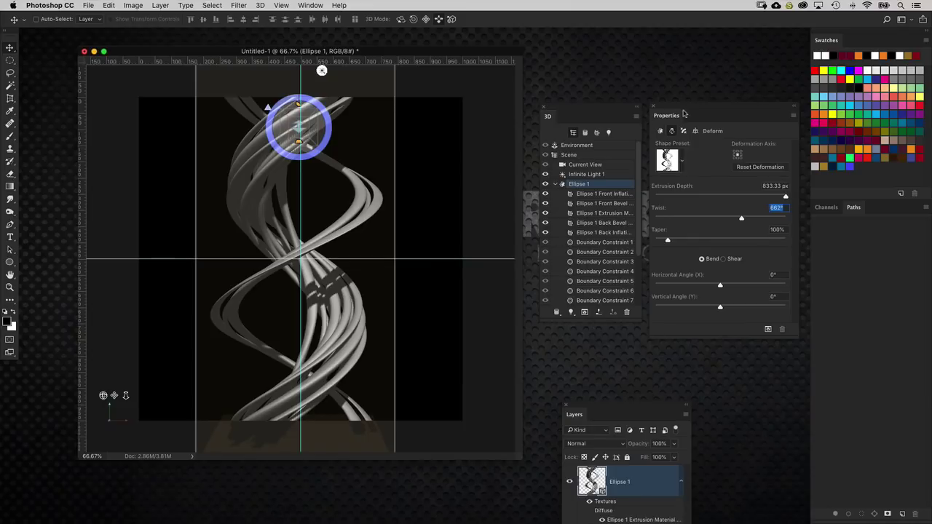
# - Set the deformation axis of the Ellipse 1 mesh to its middle-left point and rearrange the 3D and Properties panels
pyautogui.click(736, 156)
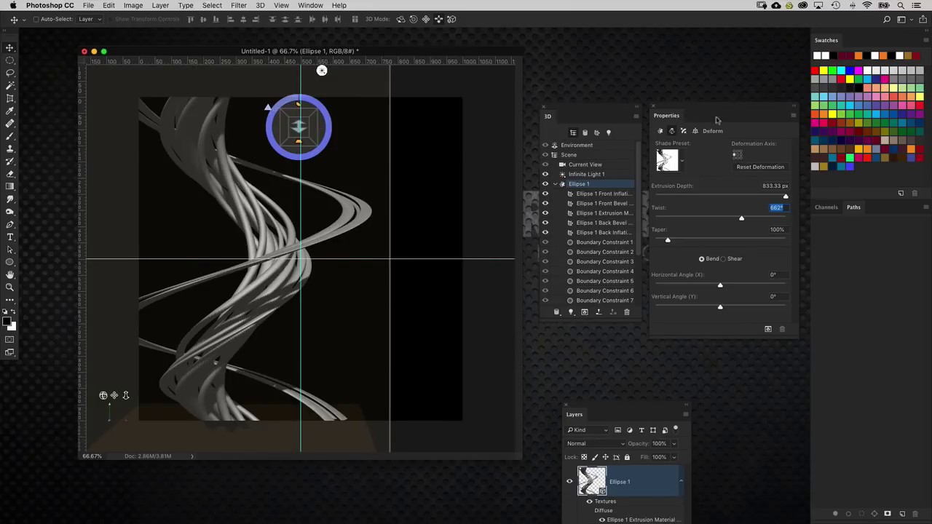
pyautogui.moveTo(614, 106); pyautogui.dragTo(593, 108)
pyautogui.moveTo(684, 107); pyautogui.dragTo(656, 110)
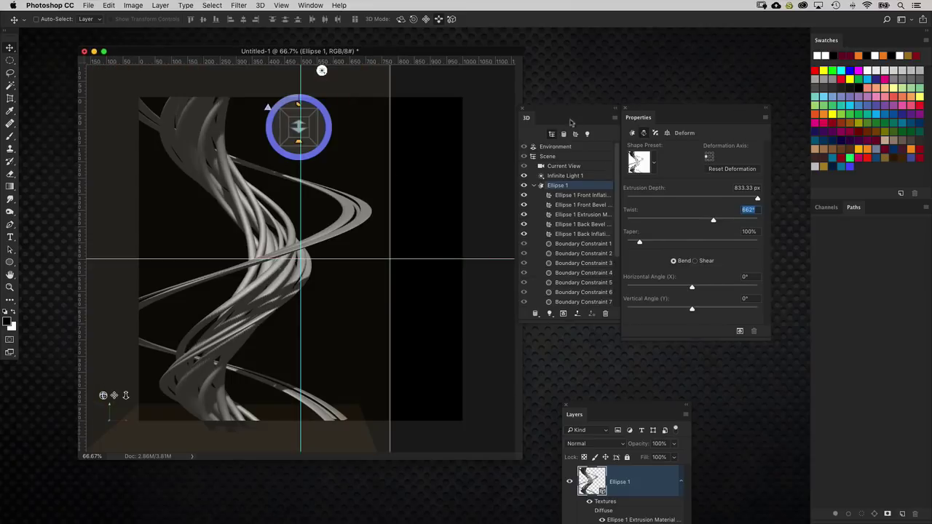
pyautogui.moveTo(634, 113); pyautogui.dragTo(664, 117)
pyautogui.moveTo(595, 108); pyautogui.dragTo(620, 113)
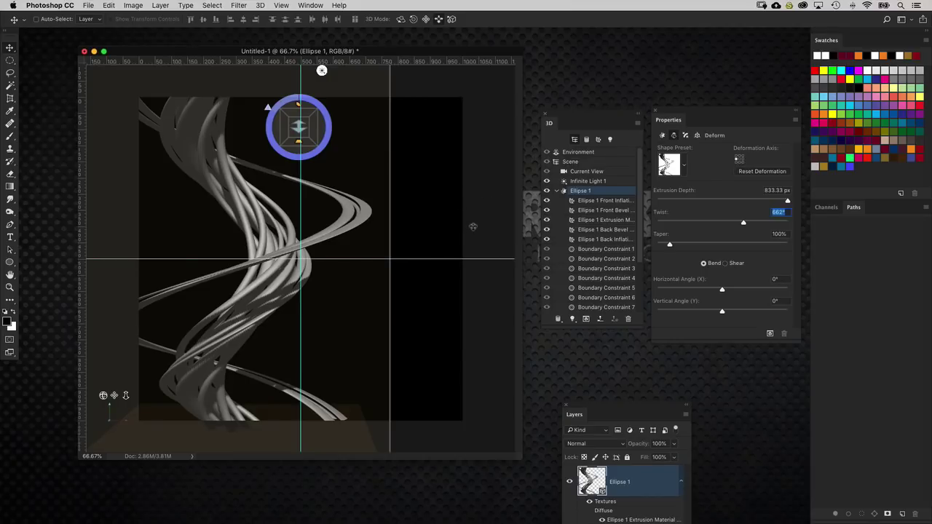
pyautogui.moveTo(564, 115); pyautogui.dragTo(605, 119)
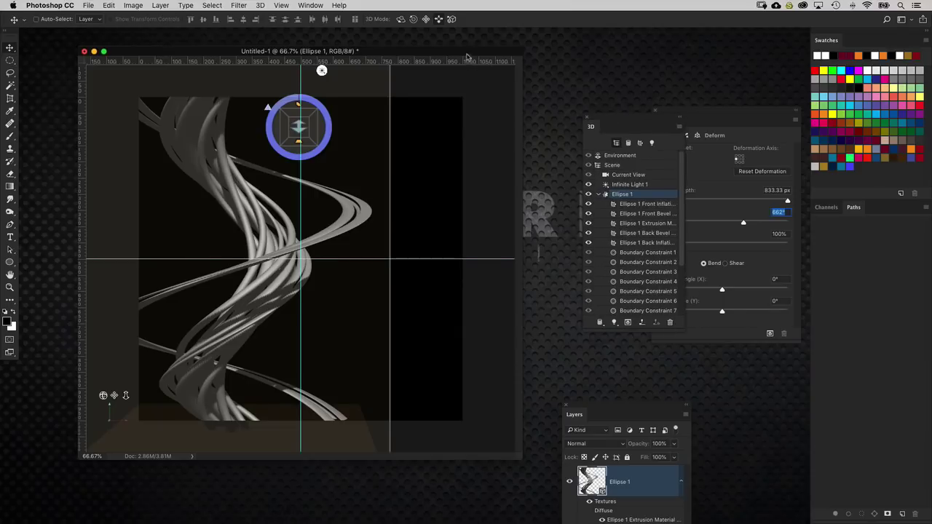
# - Create a new RGB document of 2000 by 1000 pixels at 300 pixels/inch with a black background
pyautogui.moveTo(466, 57); pyautogui.dragTo(435, 65)
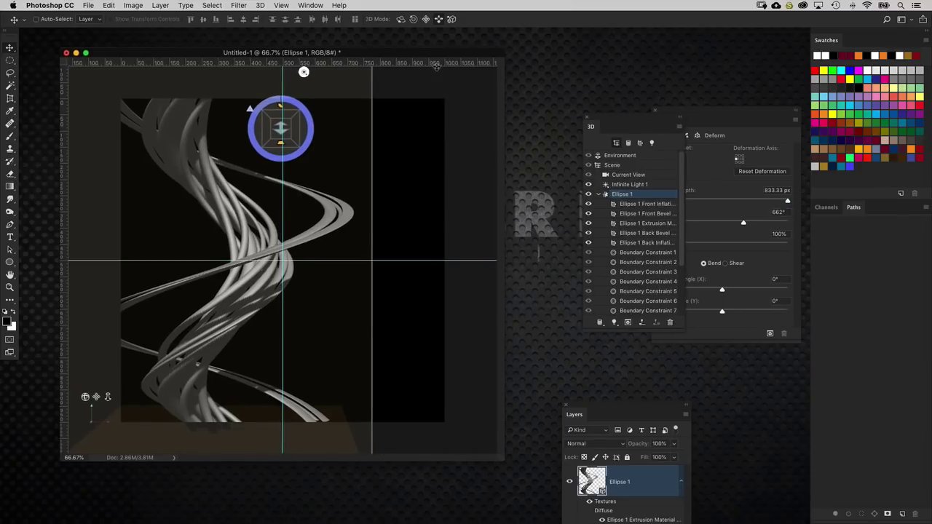
pyautogui.press('super+n')
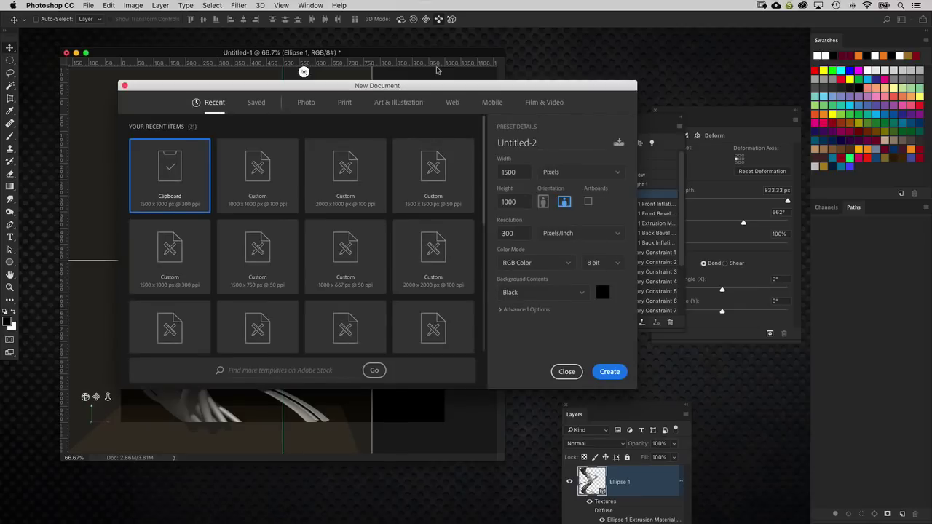
pyautogui.moveTo(516, 172); pyautogui.dragTo(464, 175)
pyautogui.write('200')
pyautogui.click(610, 372)
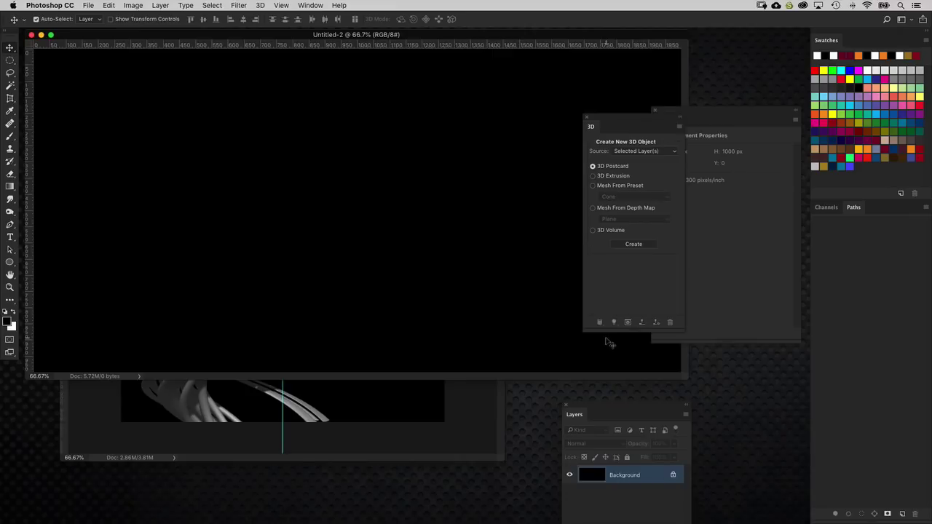
pyautogui.press('super+minus')
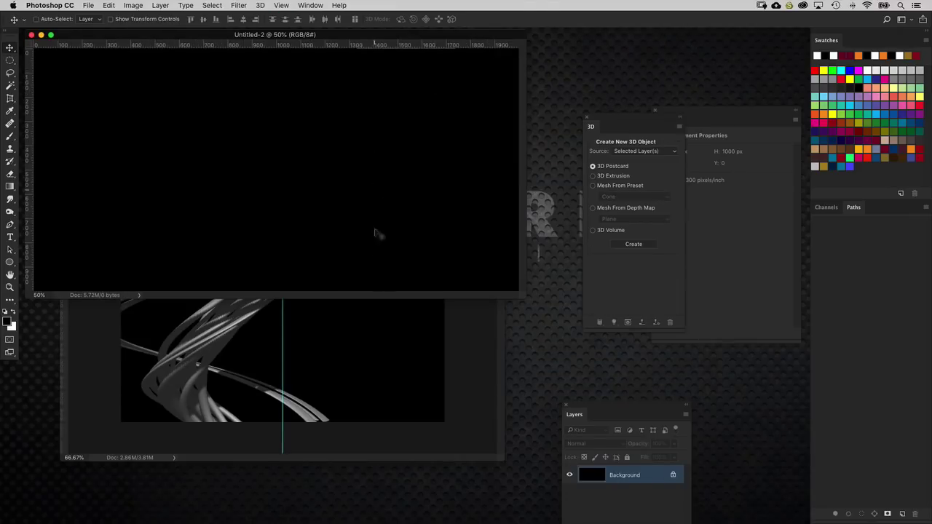
# - Copy the Ellipse 1 3D layer from Untitled-1 into Untitled-2 and close Untitled-1
pyautogui.click(458, 322)
pyautogui.moveTo(448, 55); pyautogui.dragTo(511, 248)
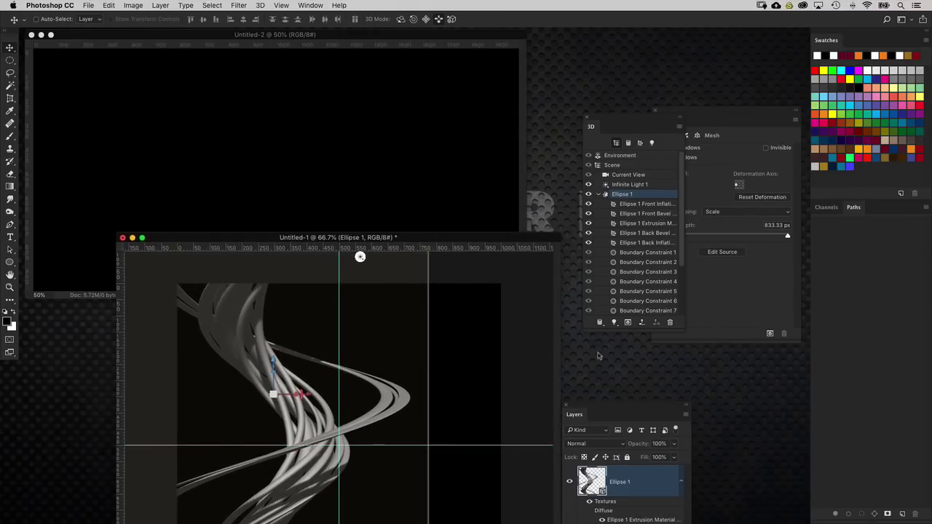
pyautogui.moveTo(604, 407); pyautogui.dragTo(550, 184)
pyautogui.moveTo(491, 239); pyautogui.dragTo(478, 306)
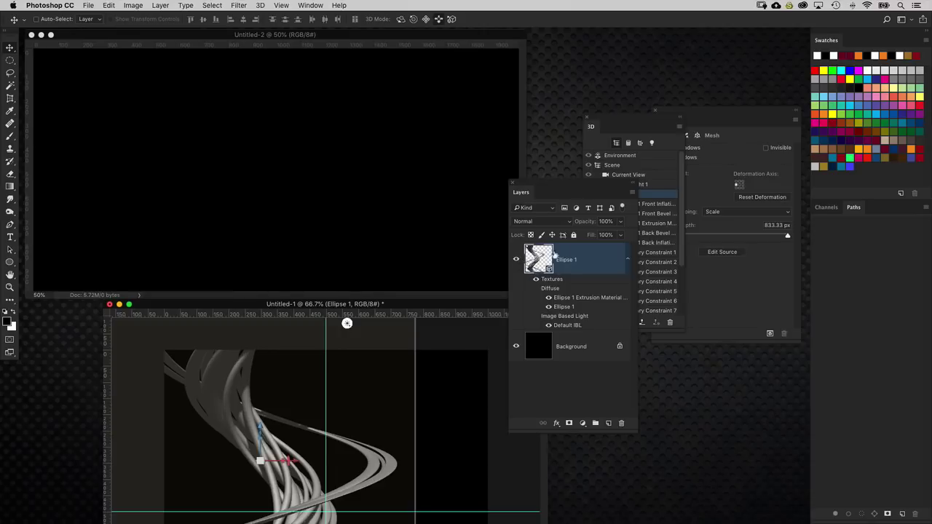
pyautogui.moveTo(551, 264); pyautogui.dragTo(304, 172)
pyautogui.click(190, 304)
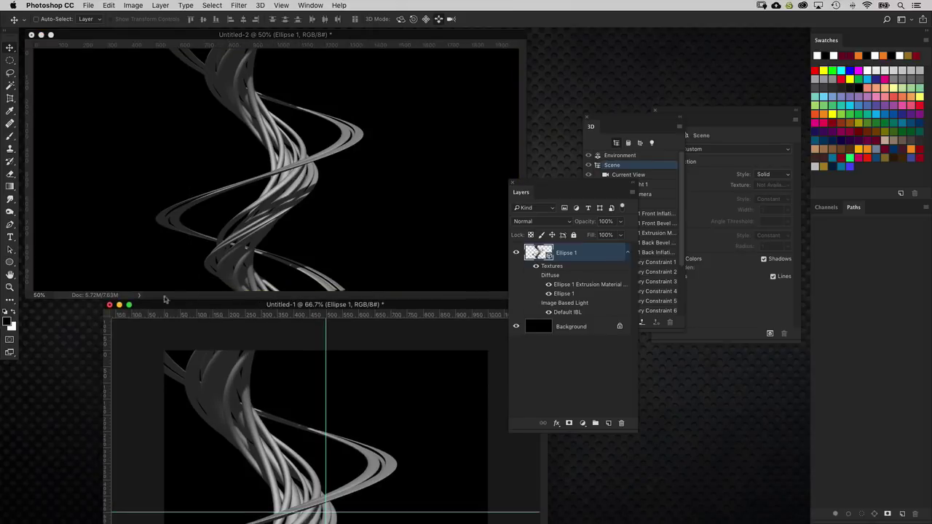
pyautogui.press('super+w')
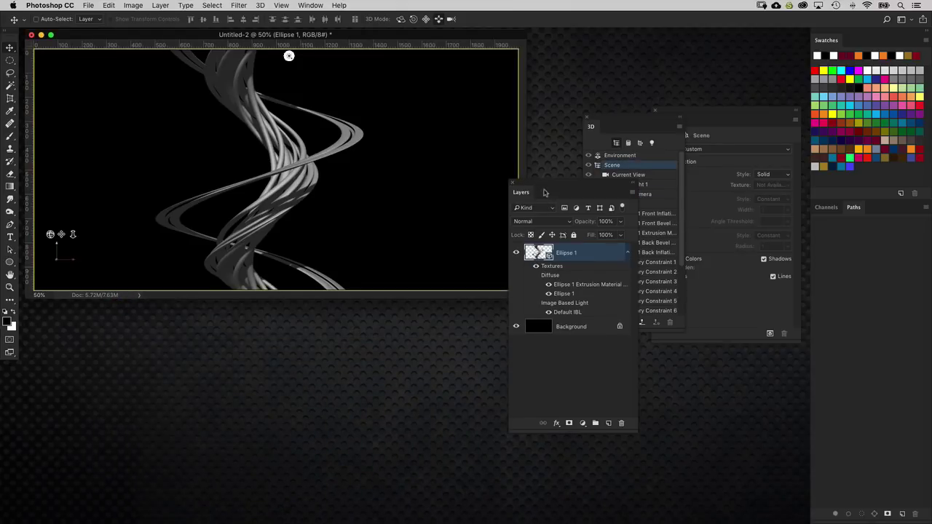
# - Set the field of view of the Current View camera to a 15 mm lens
pyautogui.moveTo(520, 192); pyautogui.dragTo(651, 265)
pyautogui.moveTo(475, 34); pyautogui.dragTo(494, 113)
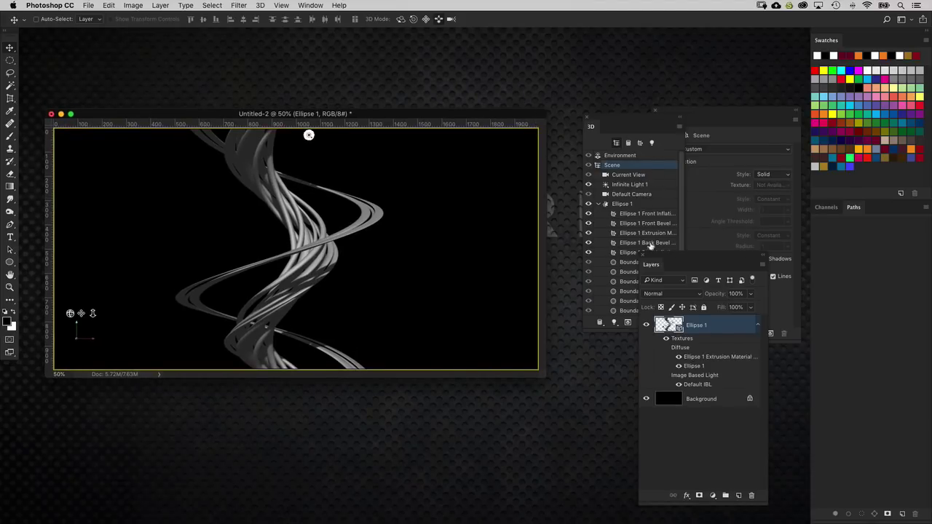
pyautogui.moveTo(635, 115); pyautogui.dragTo(507, 122)
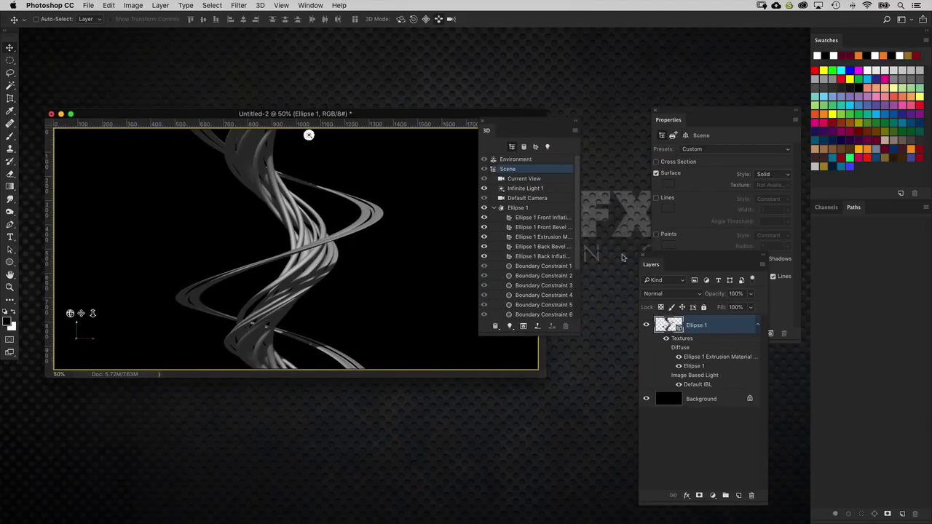
pyautogui.click(539, 180)
pyautogui.moveTo(655, 256); pyautogui.dragTo(697, 322)
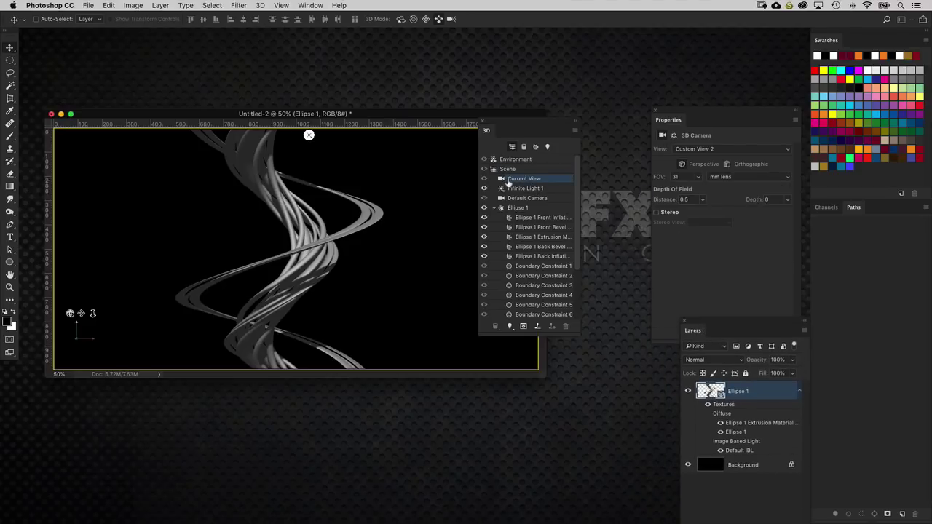
pyautogui.moveTo(675, 112); pyautogui.dragTo(641, 113)
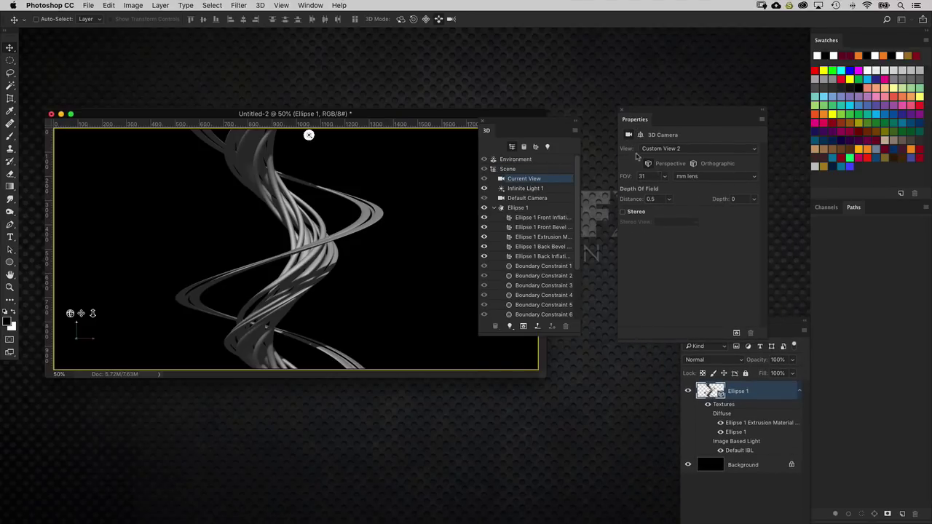
pyautogui.moveTo(553, 124); pyautogui.dragTo(556, 95)
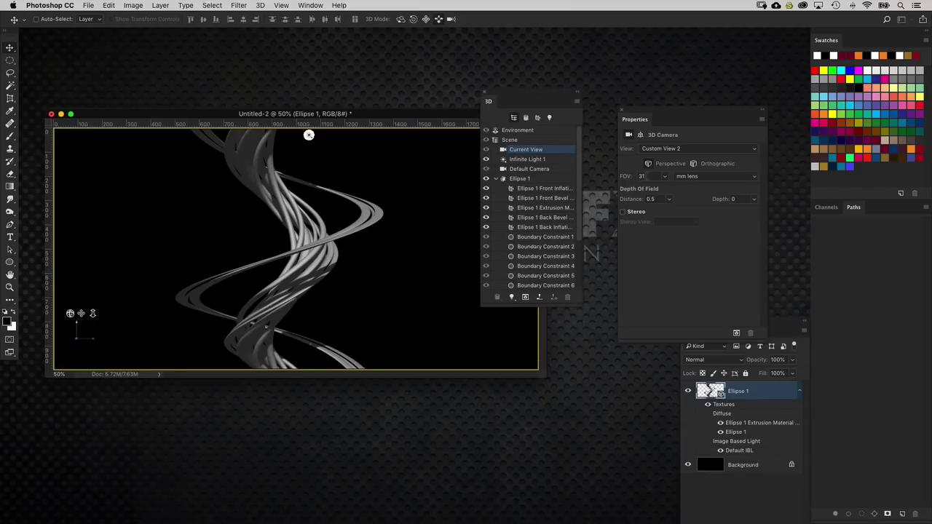
pyautogui.click(632, 182)
pyautogui.write('15')
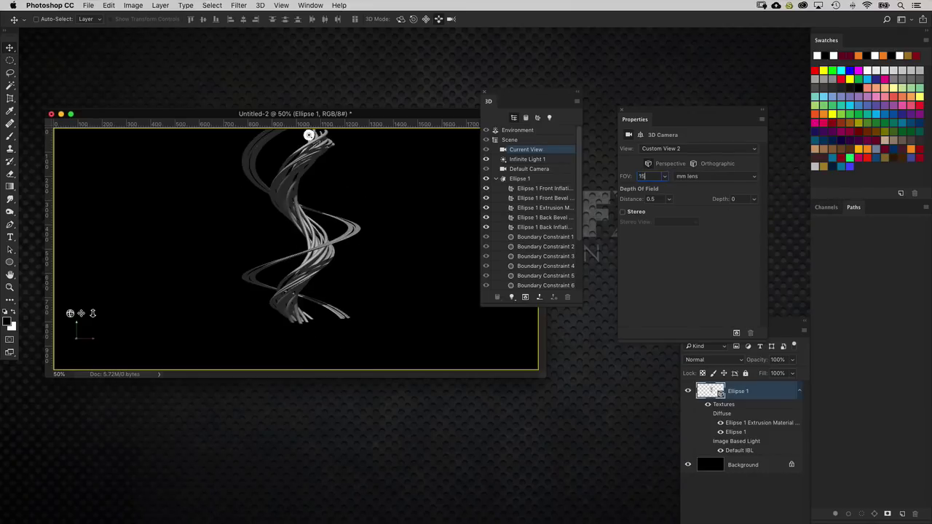
# - Pan the Current View camera so the twisted strands sit near the canvas's left edge
pyautogui.click(402, 247)
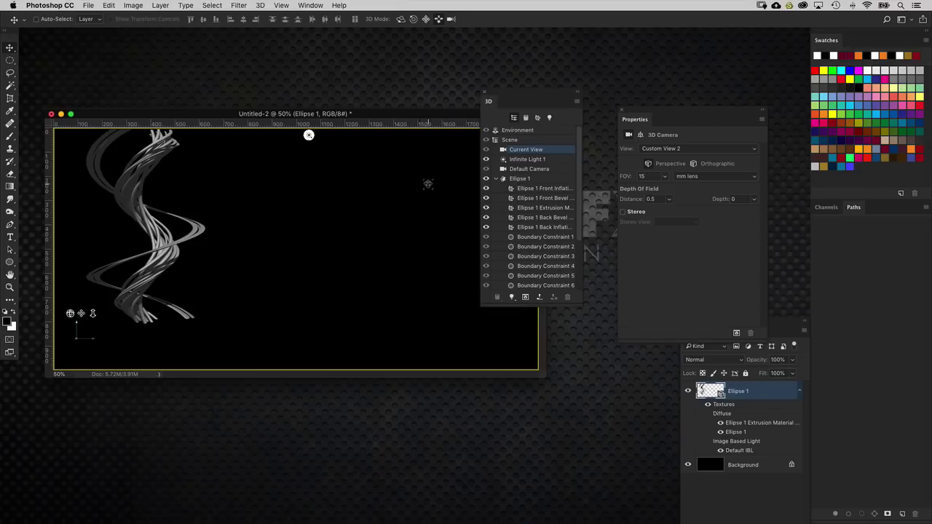
pyautogui.moveTo(522, 94); pyautogui.dragTo(542, 97)
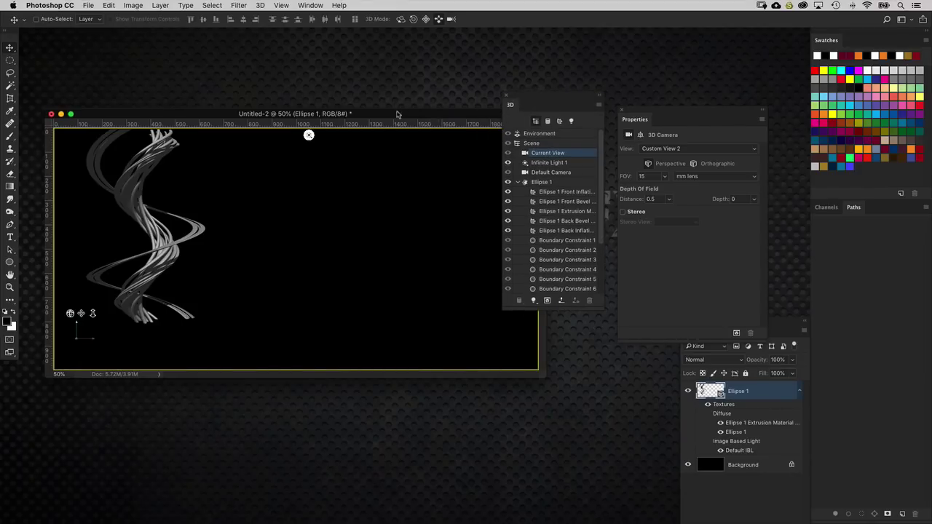
pyautogui.moveTo(398, 113); pyautogui.dragTo(399, 85)
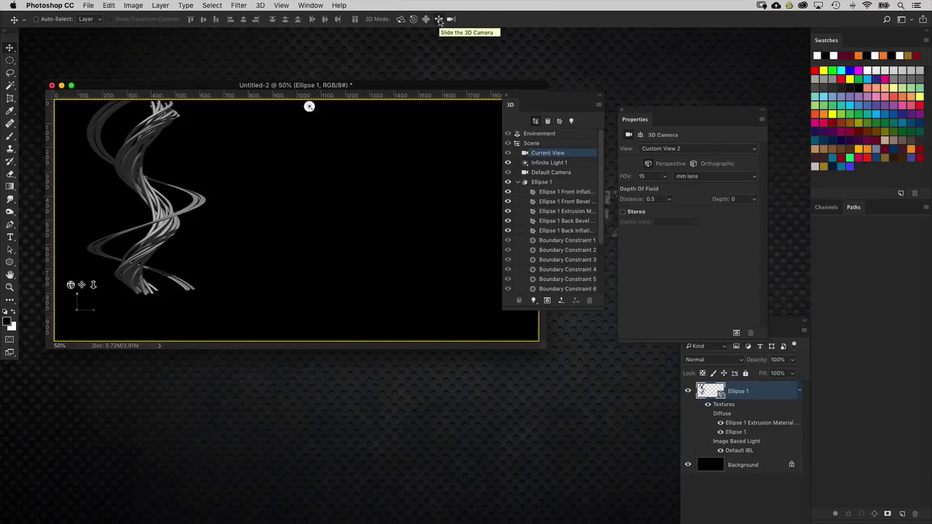
# - Slide the Current View camera closer and orbit it slightly so the twisted strands fill most of the canvas
pyautogui.click(439, 19)
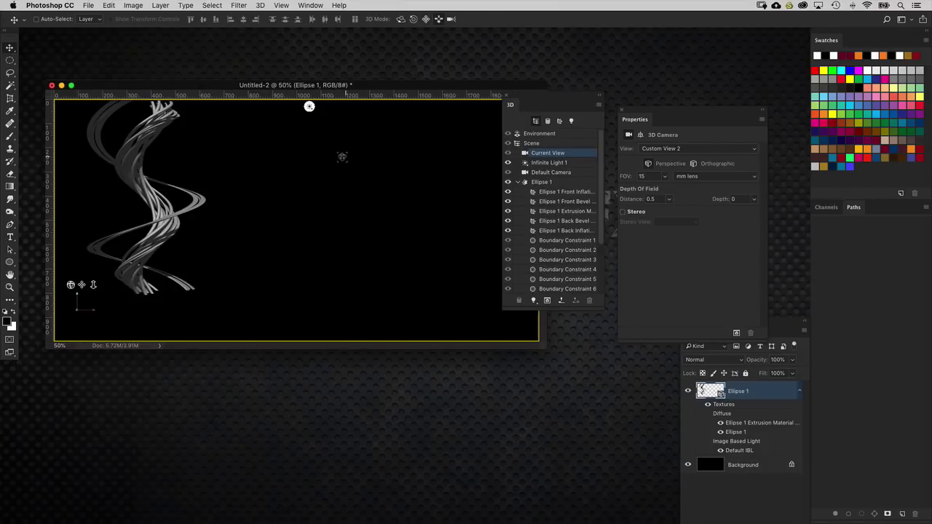
pyautogui.moveTo(335, 168); pyautogui.dragTo(354, 299)
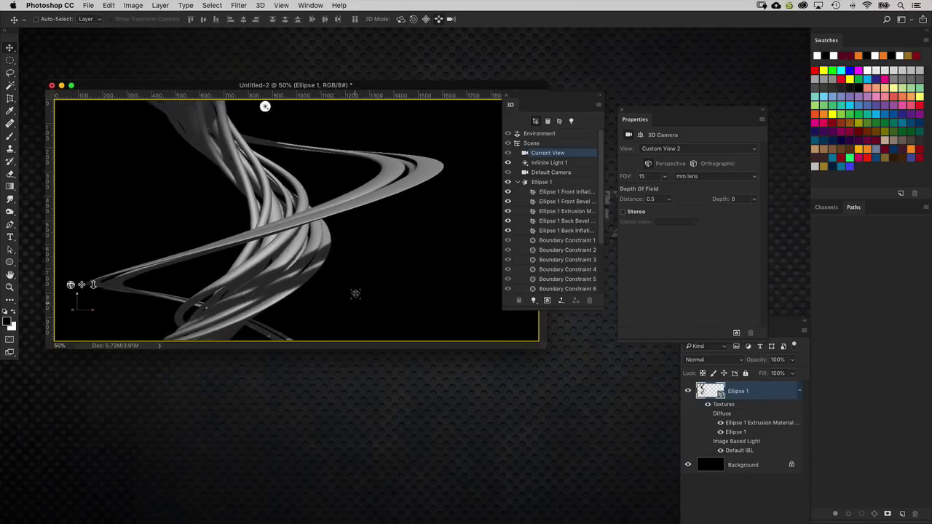
pyautogui.moveTo(451, 150)
pyautogui.mouseDown()
pyautogui.moveTo(470, 153)
pyautogui.moveTo(439, 155)
pyautogui.mouseUp()
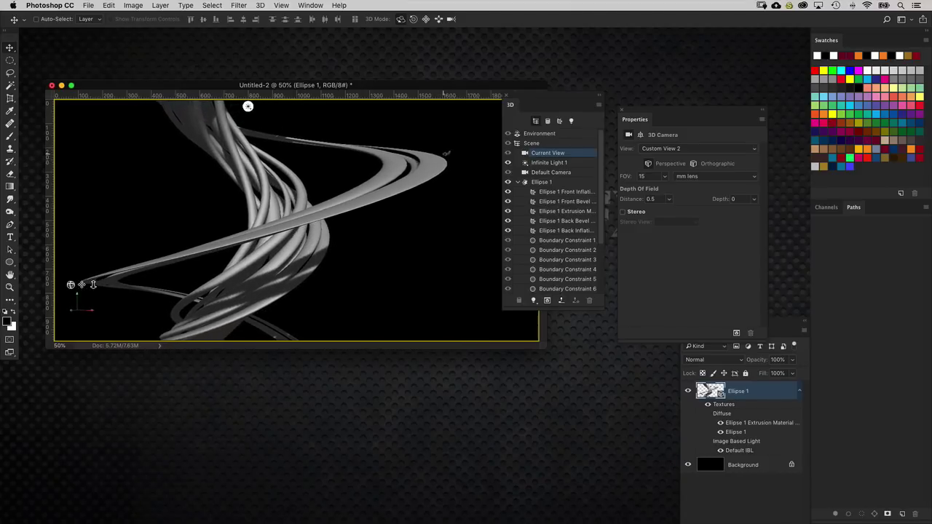
pyautogui.click(439, 19)
pyautogui.moveTo(429, 121); pyautogui.dragTo(415, 197)
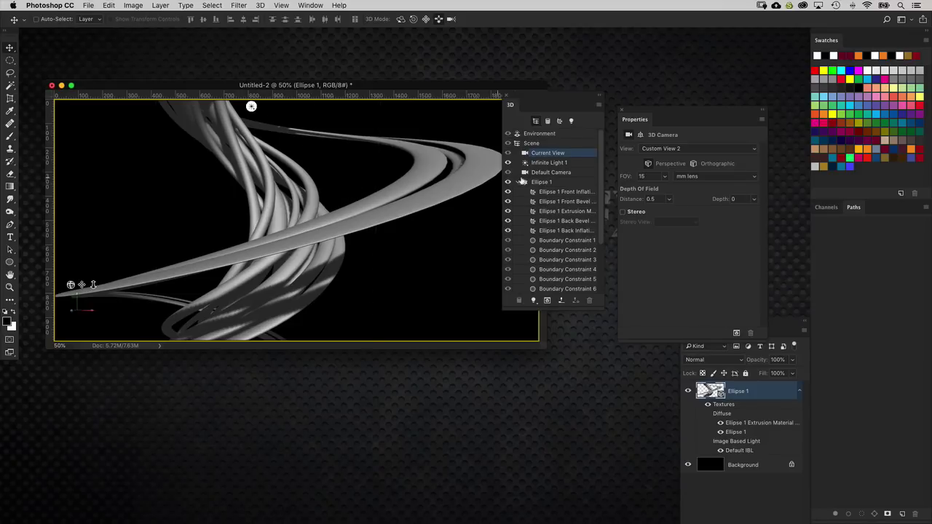
# - Move the Ellipse 1 mesh along its Y axis to bring the wide loop across the lower part of the canvas
pyautogui.click(542, 183)
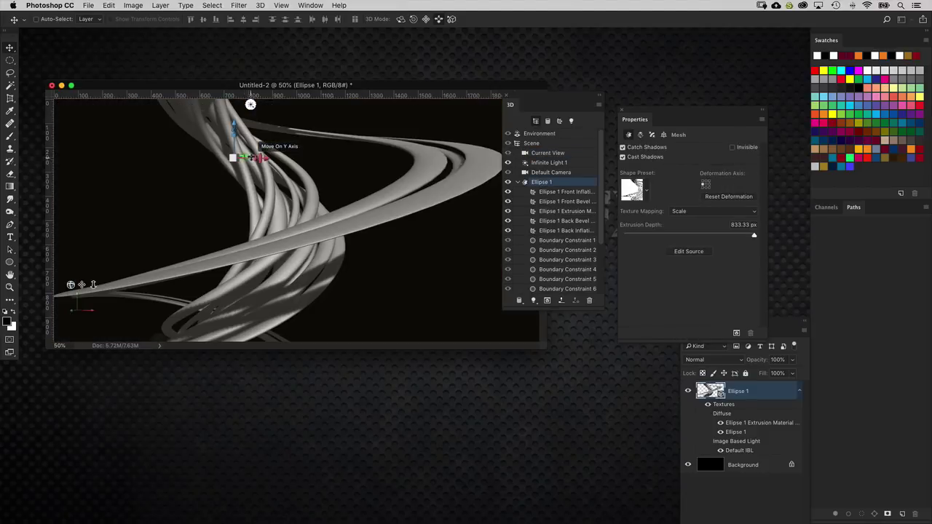
pyautogui.moveTo(257, 158)
pyautogui.mouseDown()
pyautogui.moveTo(158, 179)
pyautogui.moveTo(156, 188)
pyautogui.moveTo(191, 174)
pyautogui.mouseUp()
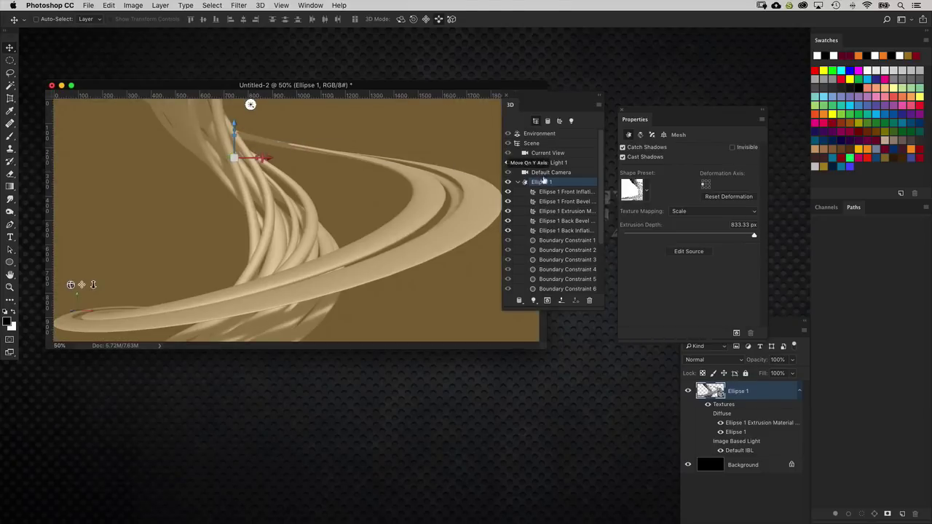
pyautogui.press('super+minus')
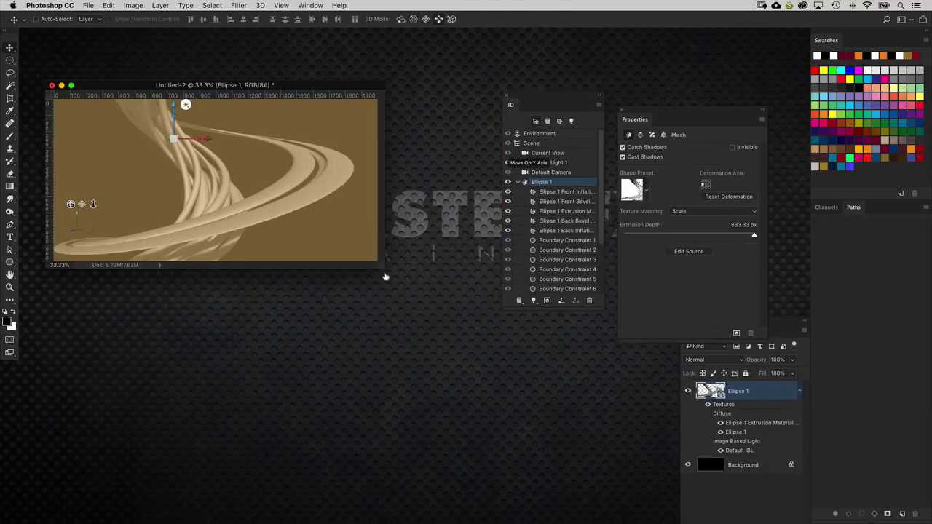
pyautogui.moveTo(381, 267); pyautogui.dragTo(674, 444)
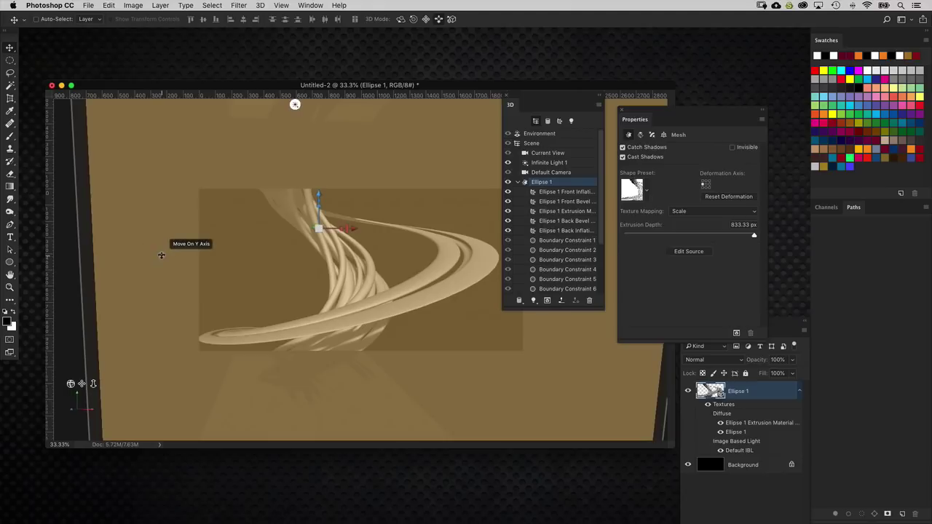
pyautogui.press('super+minus')
pyautogui.moveTo(303, 225); pyautogui.dragTo(650, 464)
pyautogui.moveTo(316, 247)
pyautogui.mouseDown()
pyautogui.moveTo(218, 263)
pyautogui.moveTo(183, 290)
pyautogui.moveTo(332, 241)
pyautogui.moveTo(313, 247)
pyautogui.mouseUp()
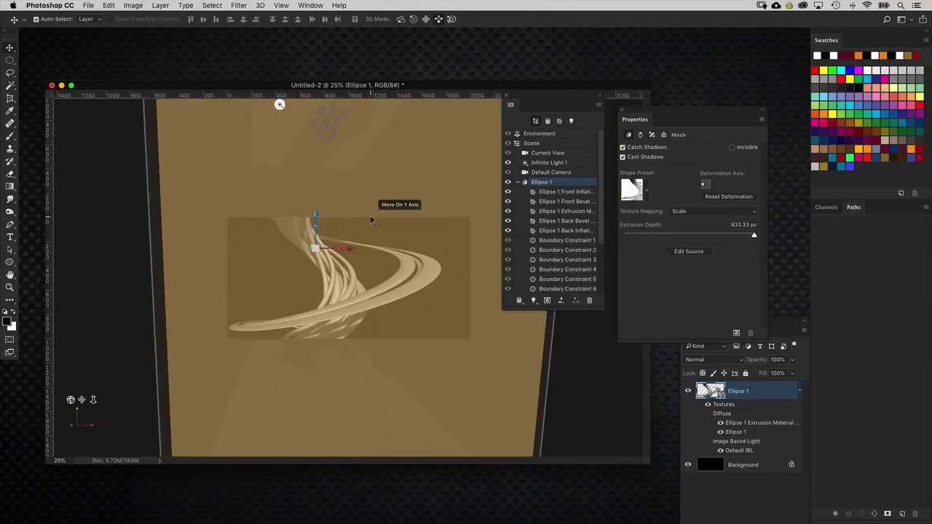
pyautogui.press('super+plus')
pyautogui.press('super+plus')
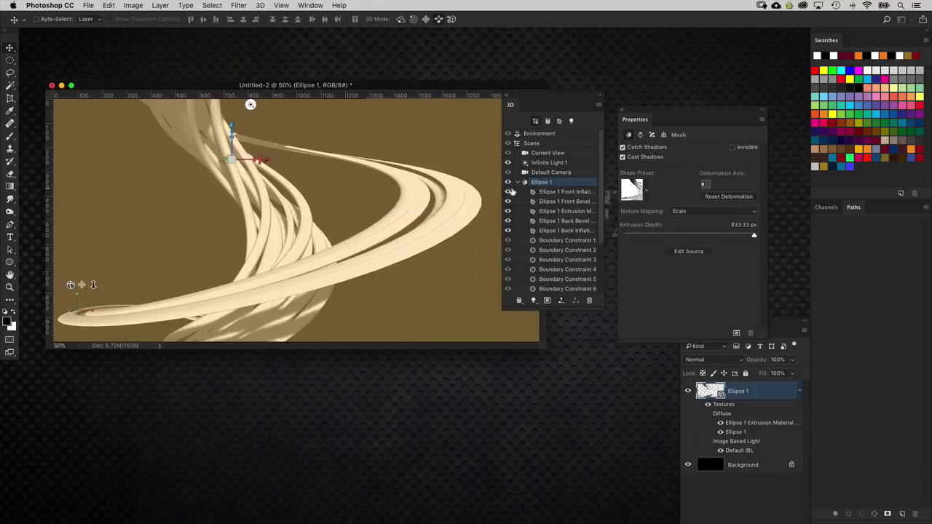
pyautogui.press('super+z')
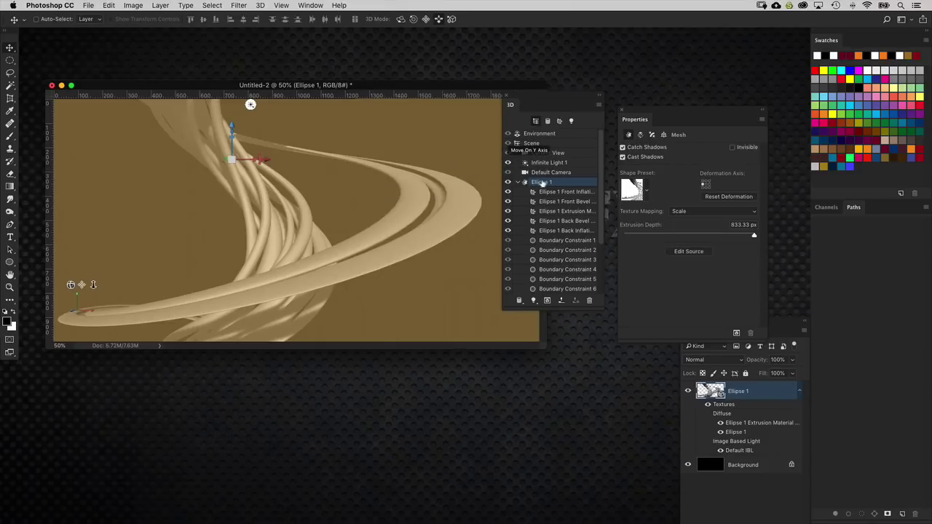
# - Slide, orbit and pan the Current View camera so the large loop sweeps diagonally from the canvas's lower-left corner to the right
pyautogui.click(547, 153)
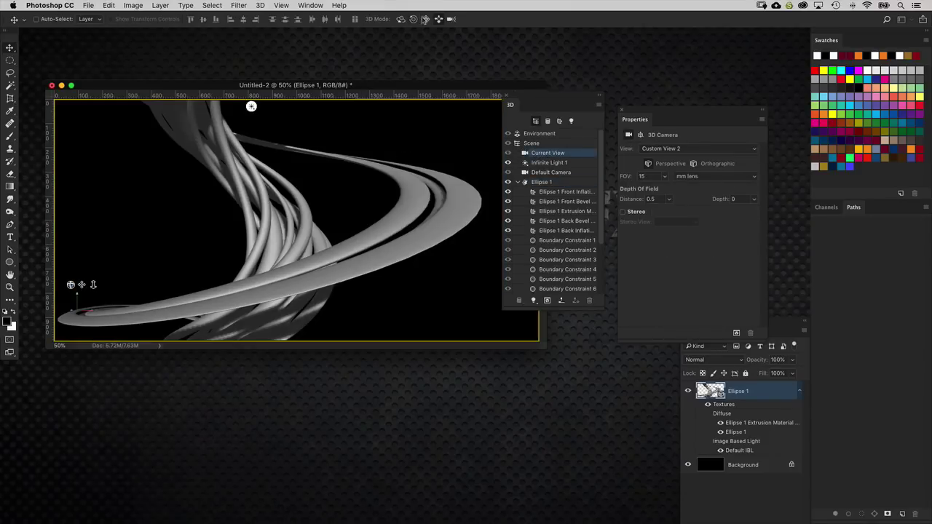
pyautogui.moveTo(402, 127)
pyautogui.mouseDown()
pyautogui.moveTo(440, 124)
pyautogui.moveTo(412, 106)
pyautogui.moveTo(395, 135)
pyautogui.moveTo(393, 122)
pyautogui.mouseUp()
pyautogui.click(401, 19)
pyautogui.click(426, 20)
pyautogui.click(400, 21)
pyautogui.click(426, 21)
# - Rearrange and enlarge the 3D and Properties panels beside the strands, and select the Ellipse 1 Extrusion Material
pyautogui.moveTo(512, 97); pyautogui.dragTo(593, 97)
pyautogui.moveTo(697, 113)
pyautogui.mouseDown()
pyautogui.moveTo(748, 123)
pyautogui.moveTo(693, 125)
pyautogui.mouseUp()
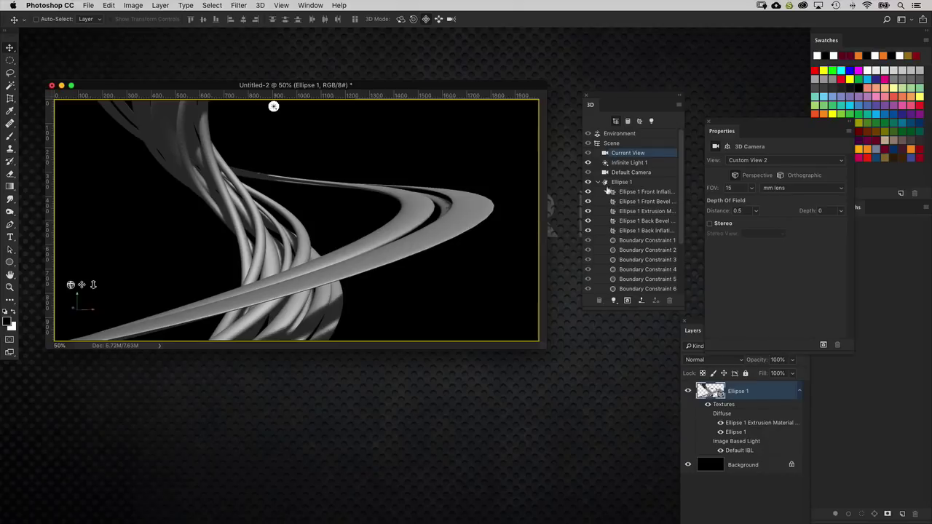
pyautogui.moveTo(636, 96); pyautogui.dragTo(567, 105)
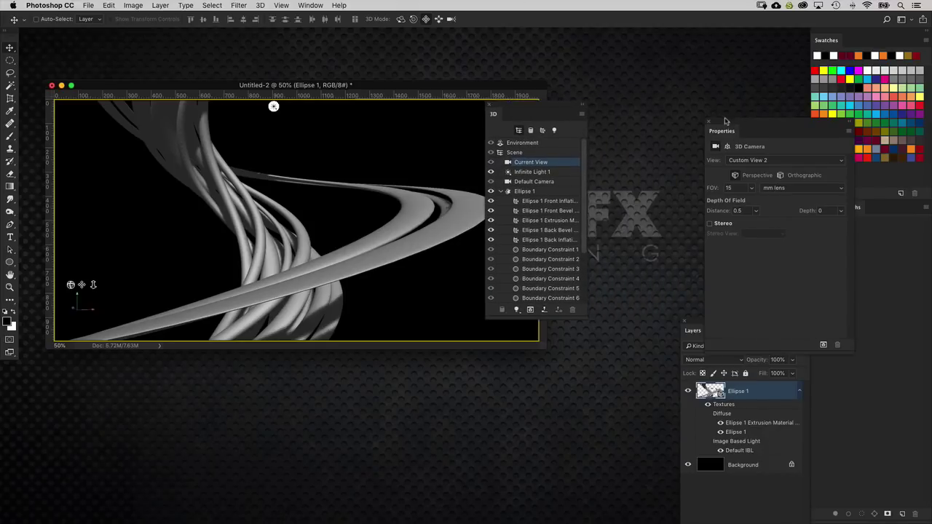
pyautogui.moveTo(725, 125); pyautogui.dragTo(645, 80)
pyautogui.moveTo(583, 313); pyautogui.dragTo(609, 321)
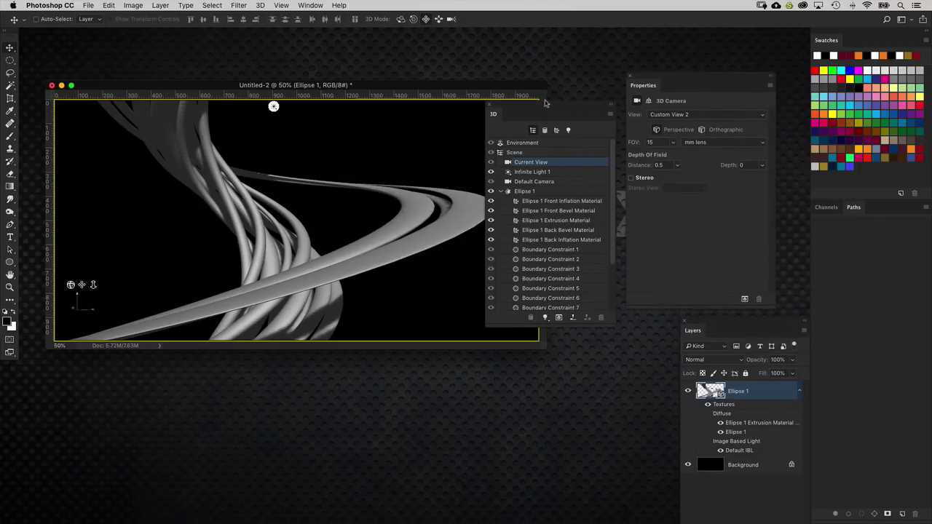
pyautogui.click(569, 220)
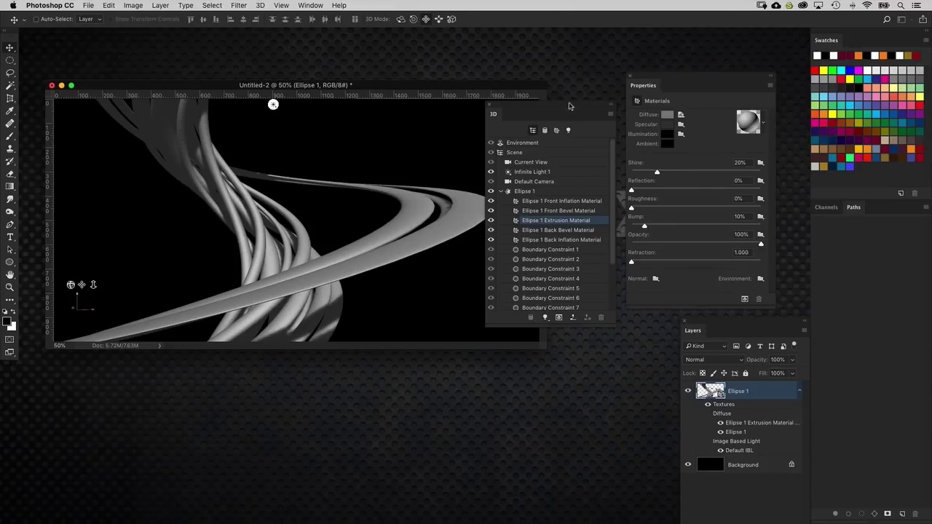
pyautogui.moveTo(570, 107); pyautogui.dragTo(529, 102)
pyautogui.moveTo(574, 315); pyautogui.dragTo(586, 316)
pyautogui.moveTo(695, 79); pyautogui.dragTo(677, 78)
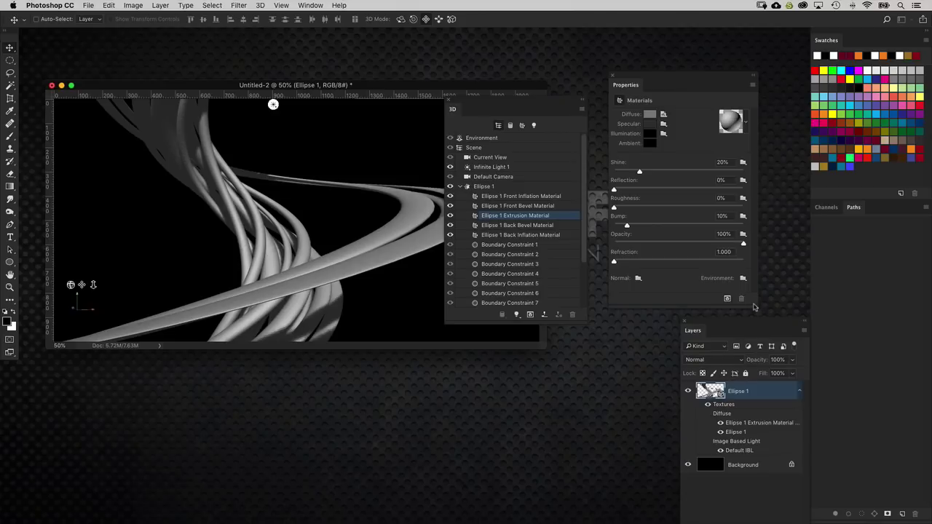
pyautogui.moveTo(755, 305); pyautogui.dragTo(761, 340)
# - Set the Ellipse 1 Extrusion Material's shine to 75% and its reflection to 50%
pyautogui.click(725, 163)
pyautogui.write('87')
pyautogui.press('BackSpace')
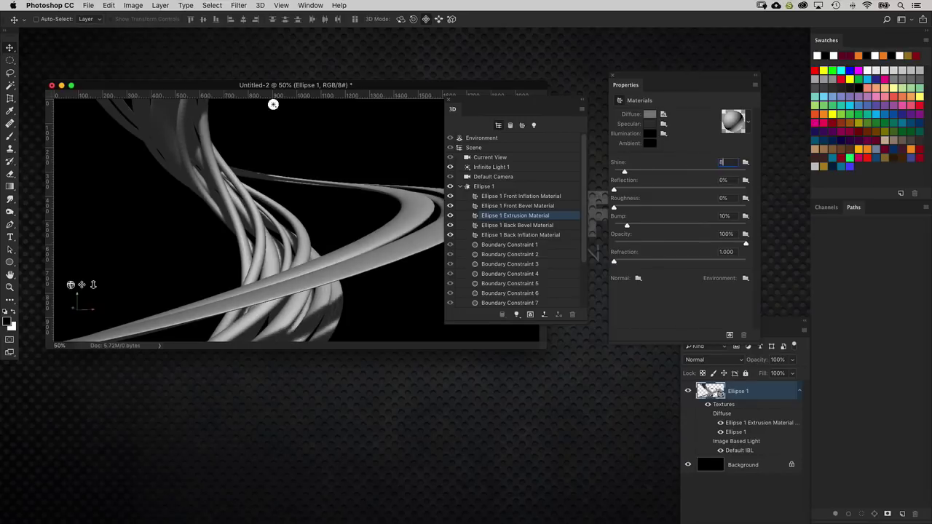
pyautogui.write('75')
pyautogui.press('Return')
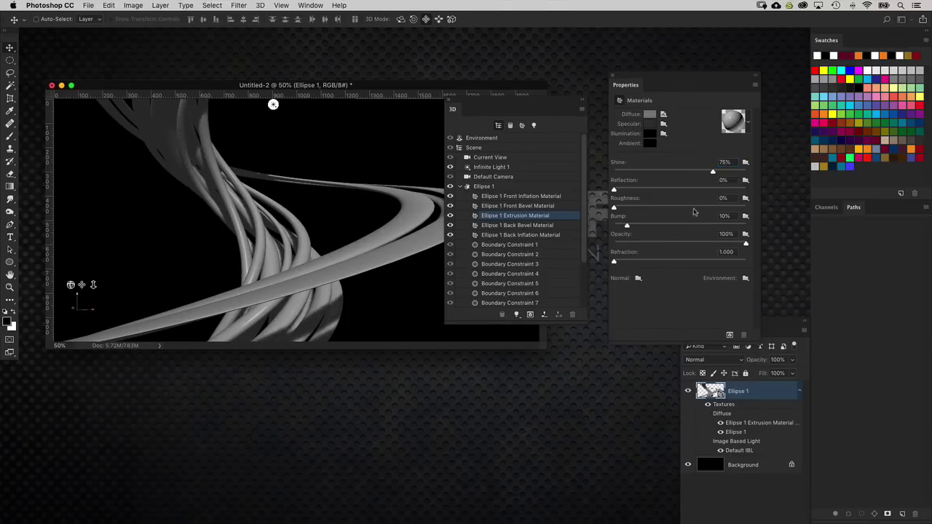
pyautogui.click(724, 180)
pyautogui.write('50')
pyautogui.press('Return')
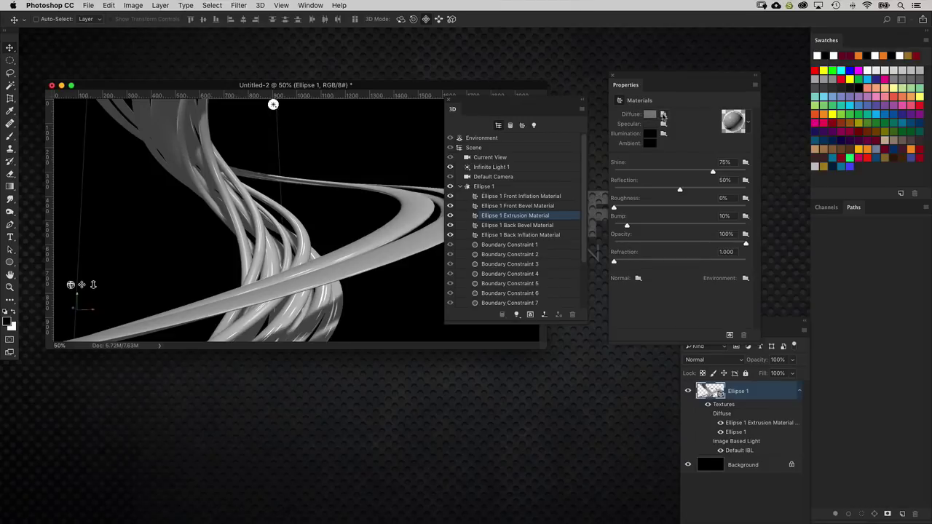
# - Fill the extrusion material's diffuse texture with a dark magenta-red swatch, then save and close the texture document
pyautogui.click(663, 115)
pyautogui.click(686, 123)
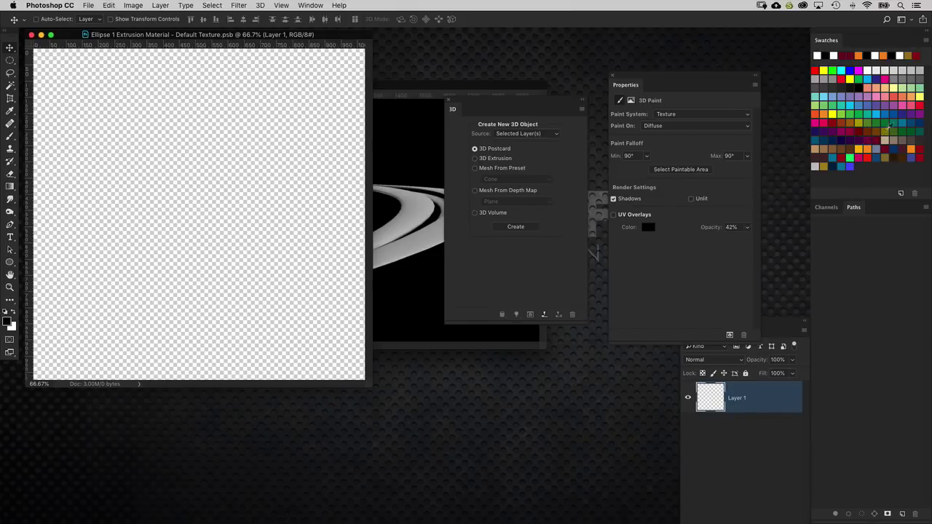
pyautogui.click(878, 139)
pyautogui.hotkey('alt', 'BackSpace')
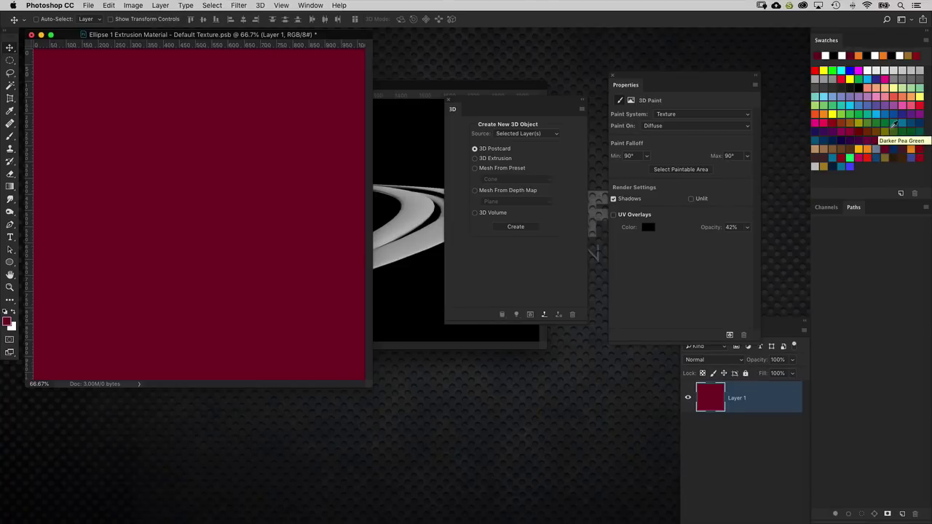
pyautogui.press('super+w')
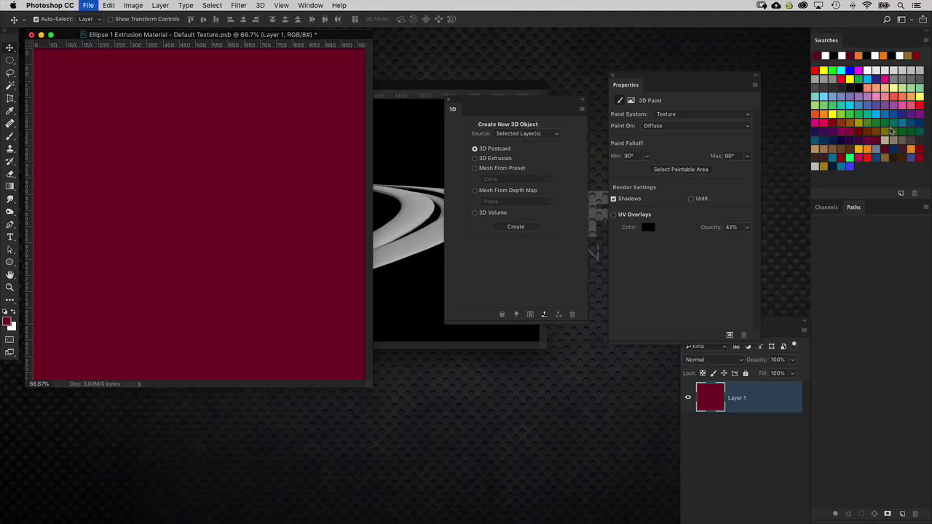
pyautogui.press('super+d')
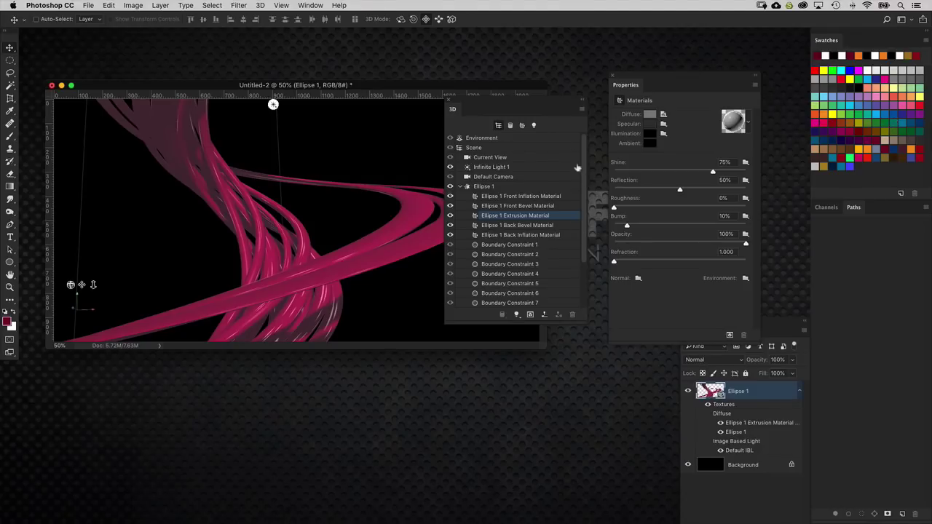
# - Create a new image-based light texture for the Environment, 1000 by 1000 pixels with a black background
pyautogui.click(526, 138)
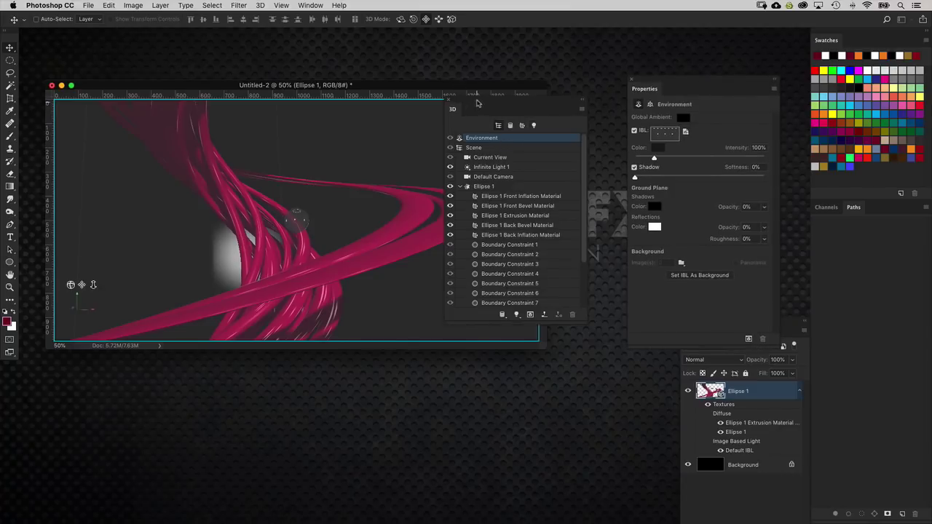
pyautogui.moveTo(518, 103); pyautogui.dragTo(534, 117)
pyautogui.moveTo(682, 84); pyautogui.dragTo(688, 98)
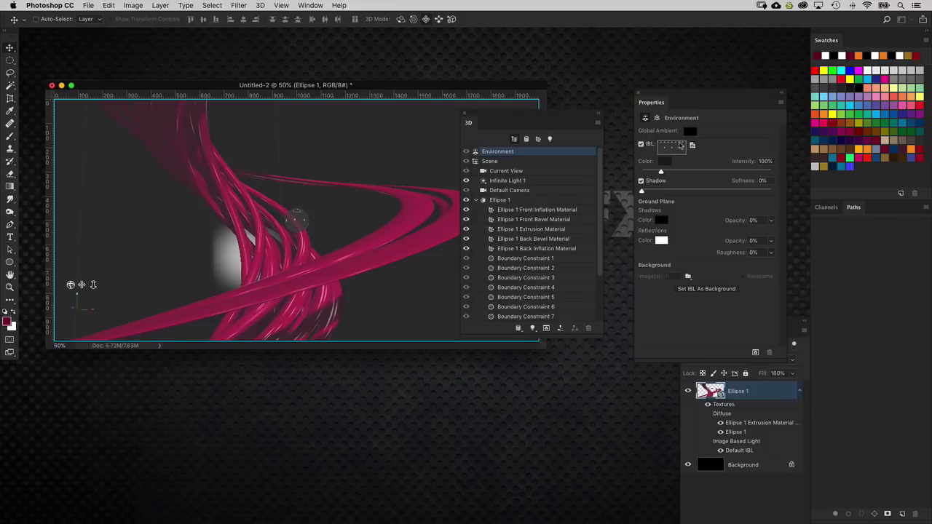
pyautogui.click(695, 145)
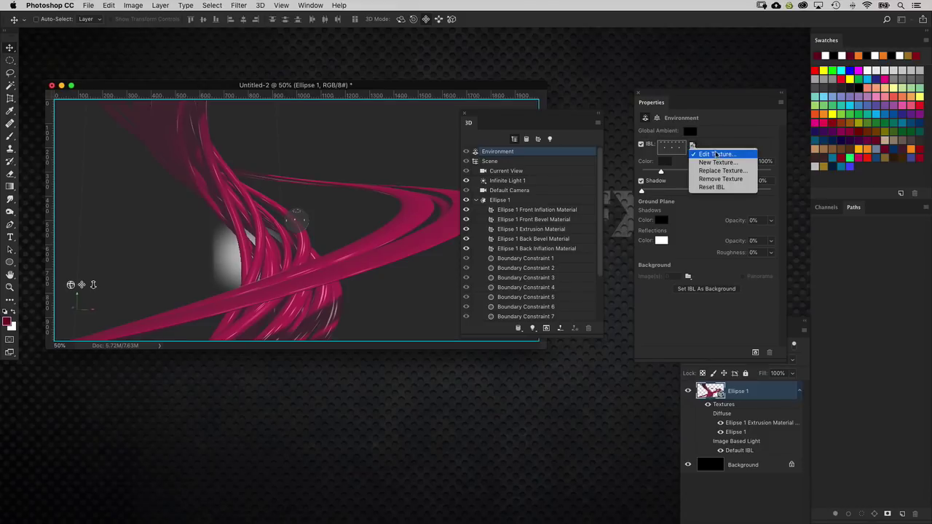
pyautogui.click(747, 163)
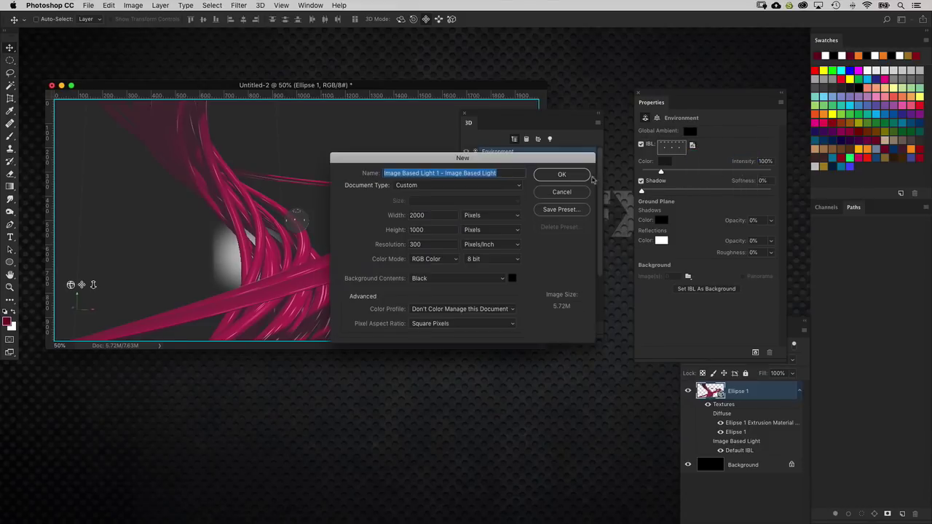
pyautogui.doubleClick(430, 214)
pyautogui.write('1')
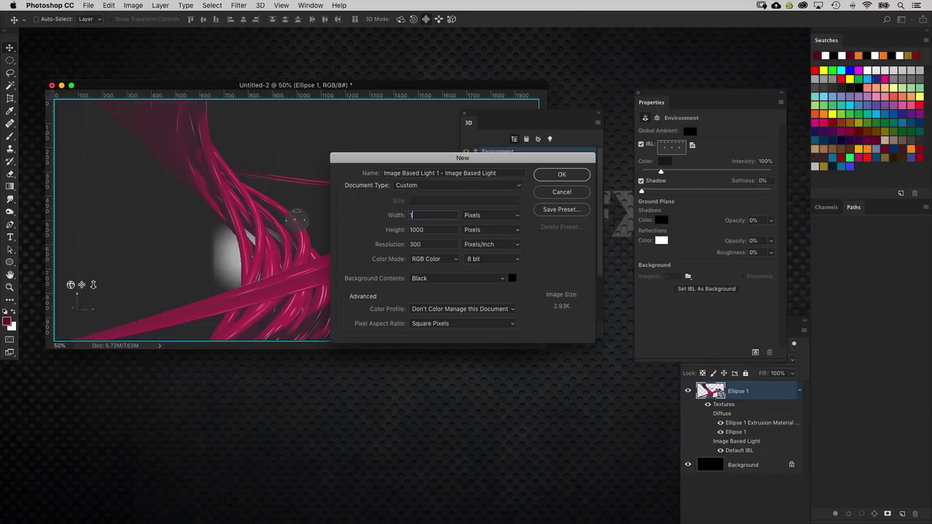
pyautogui.write('000')
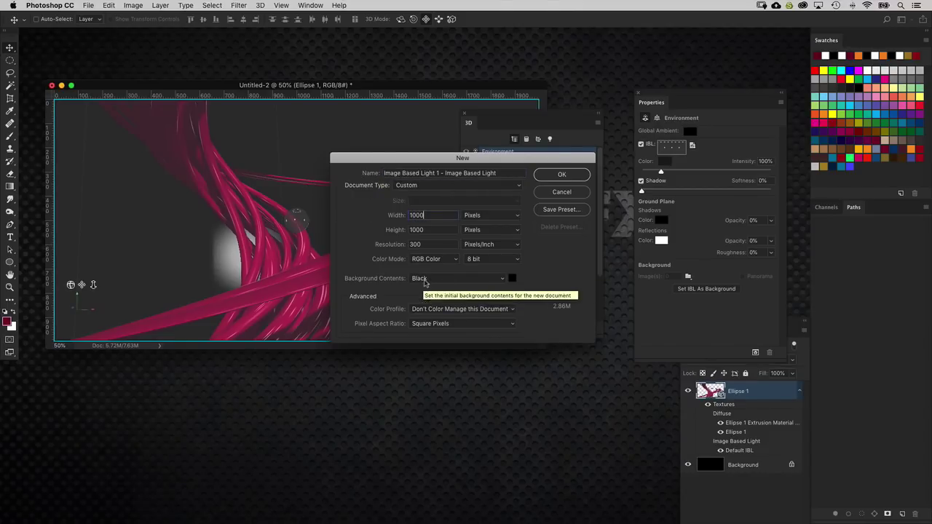
pyautogui.click(557, 179)
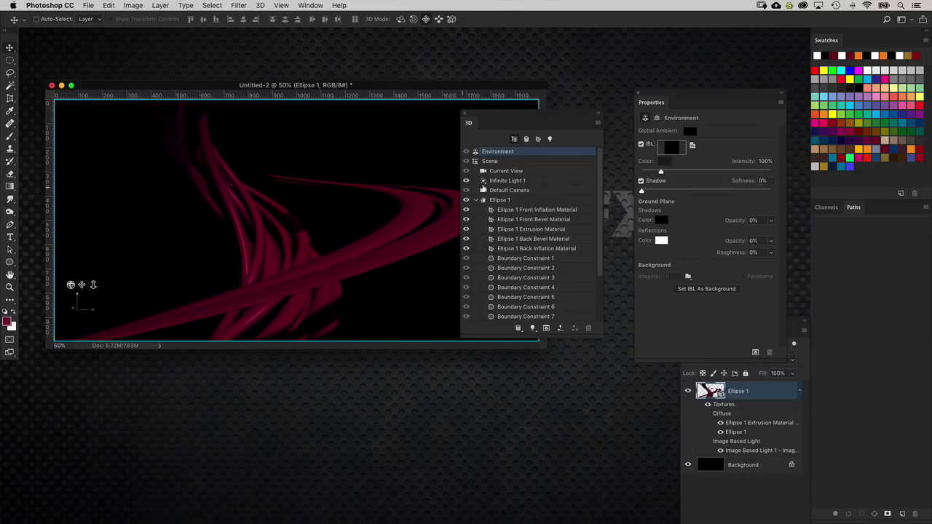
# - Open the Environment's new image-based light texture for editing and move the 3D and Layers panels to clear the workspace
pyautogui.click(510, 181)
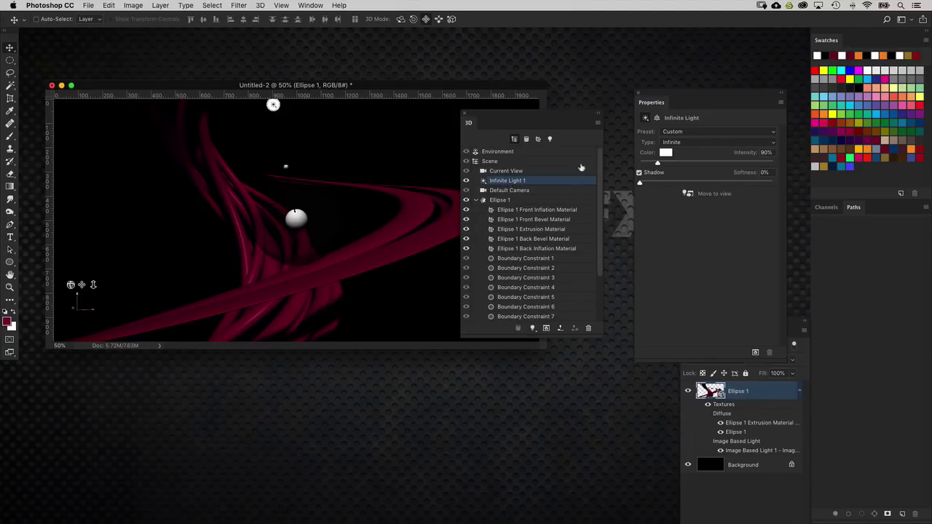
pyautogui.click(550, 151)
pyautogui.moveTo(583, 119); pyautogui.dragTo(613, 310)
pyautogui.click(694, 147)
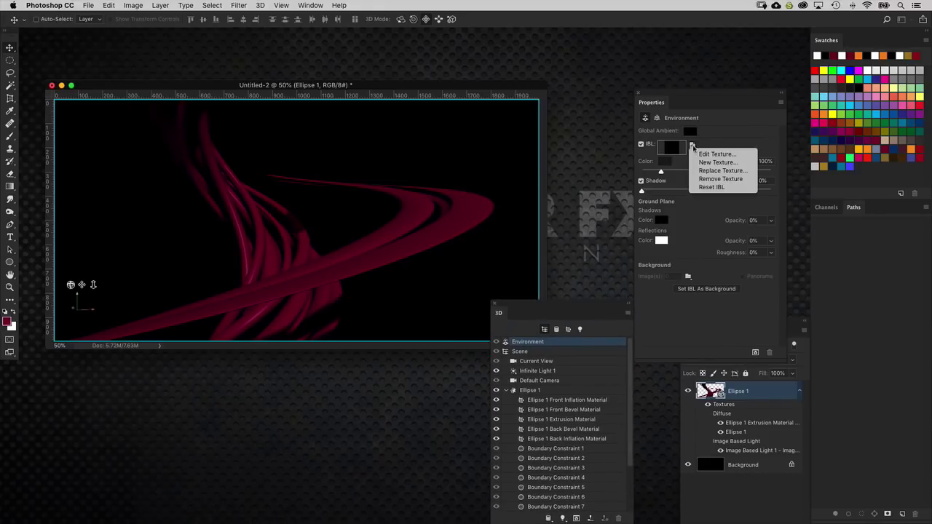
pyautogui.click(730, 155)
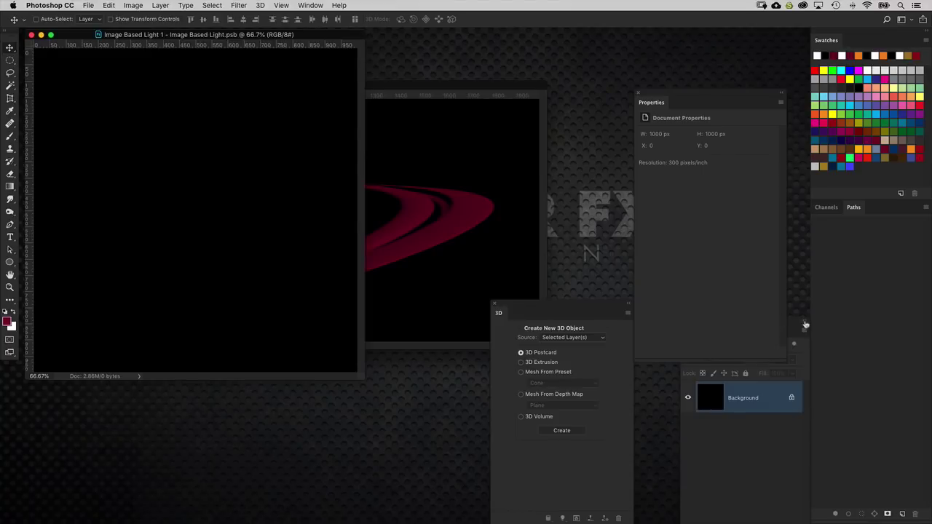
pyautogui.moveTo(801, 323); pyautogui.dragTo(652, 168)
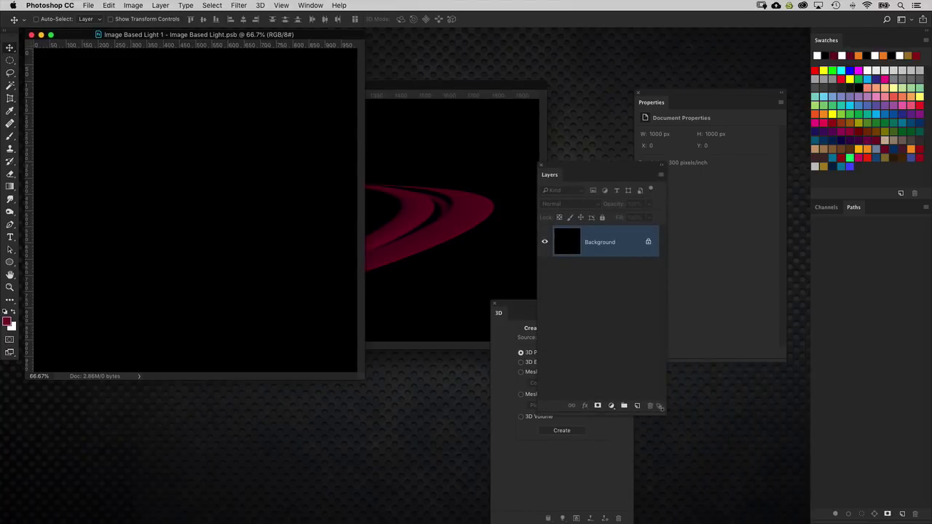
# - Add a new layer to the light texture and draw a tall elliptical selection about 1.36 in wide left of centre
pyautogui.moveTo(661, 408); pyautogui.dragTo(669, 373)
pyautogui.click(642, 366)
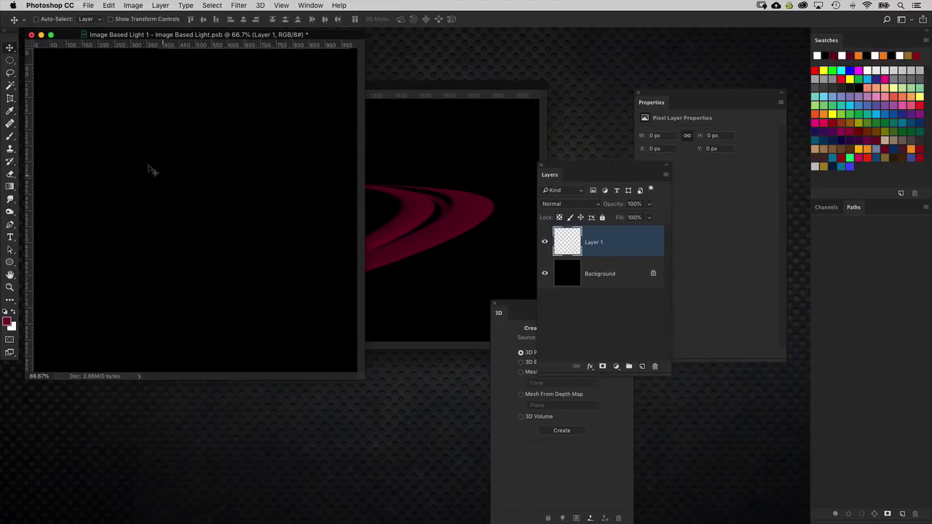
pyautogui.moveTo(572, 170); pyautogui.dragTo(549, 167)
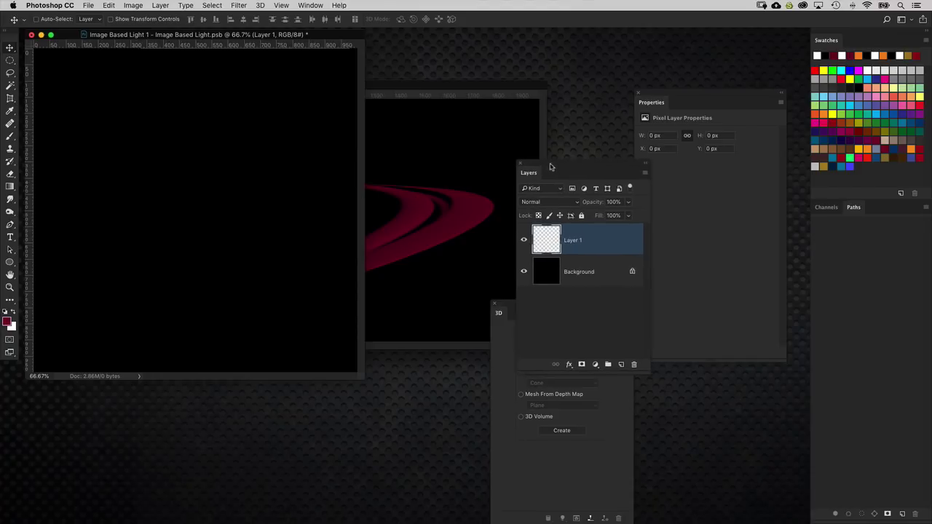
pyautogui.moveTo(11, 61); pyautogui.dragTo(227, 333)
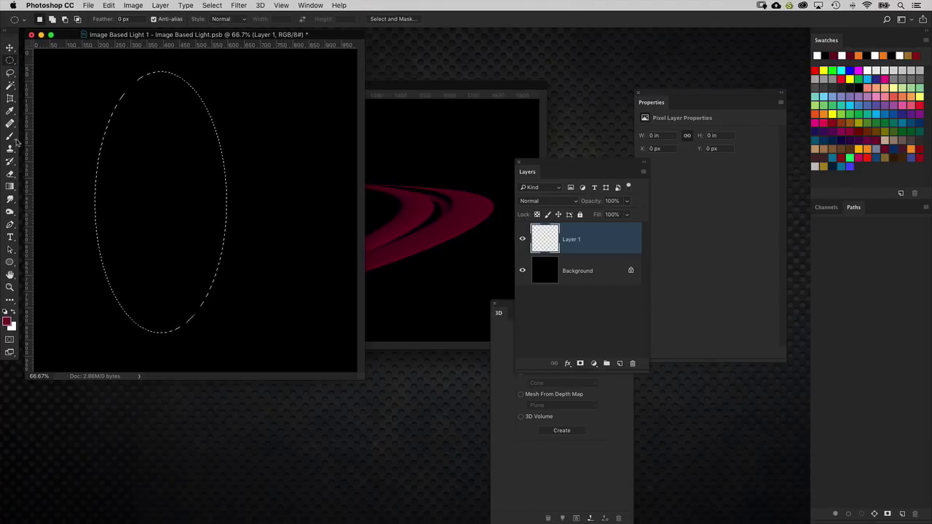
# - Reset the colours to default, switch to the Gradient tool and make white the foreground colour
pyautogui.press('d')
pyautogui.press('g')
pyautogui.press('x')
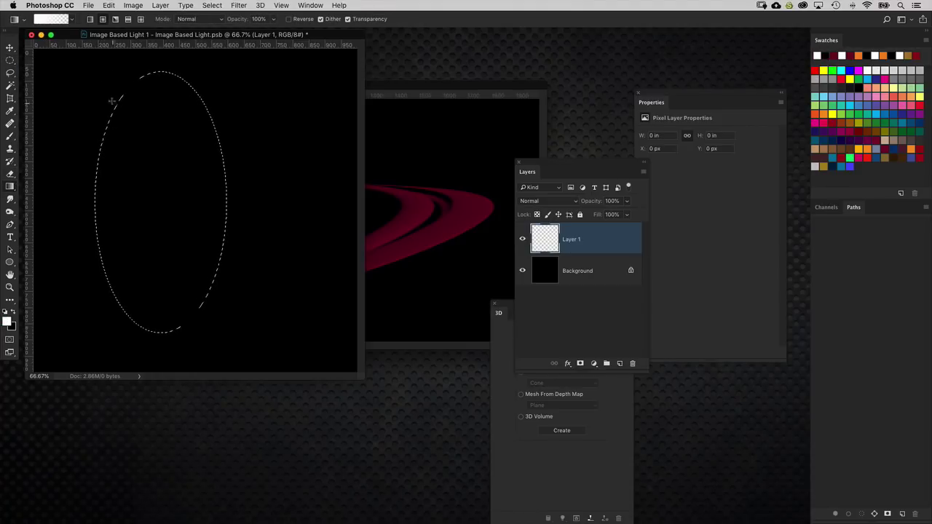
pyautogui.moveTo(86, 69); pyautogui.dragTo(152, 302)
pyautogui.press('super+d')
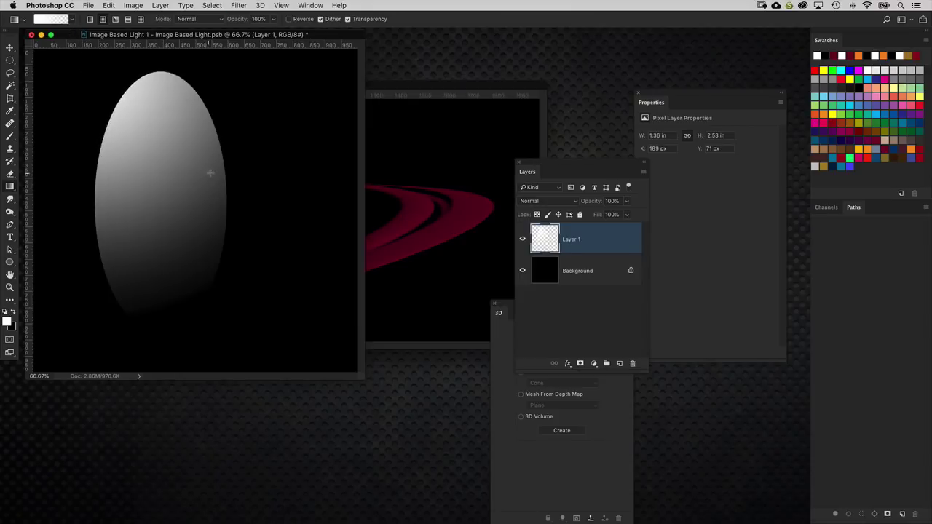
pyautogui.press('alt+super+z')
pyautogui.press('alt+super+z')
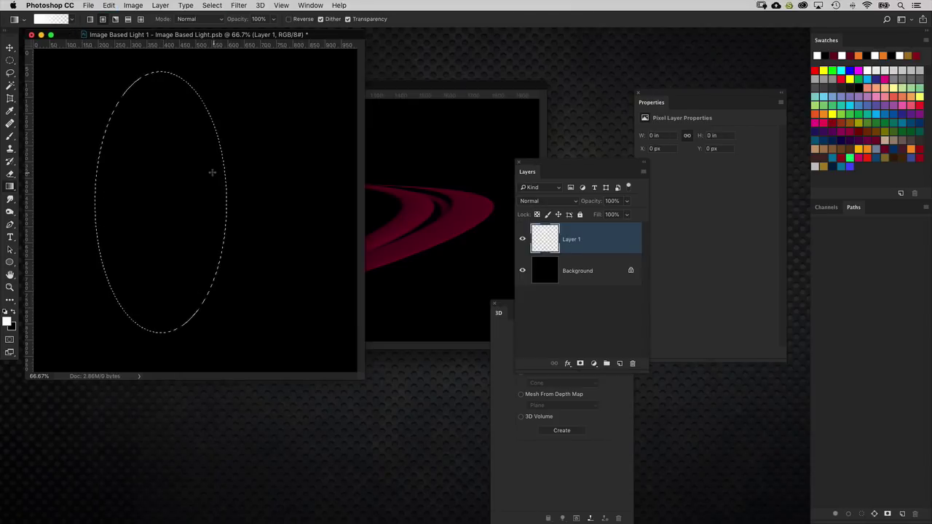
pyautogui.moveTo(89, 82); pyautogui.dragTo(139, 276)
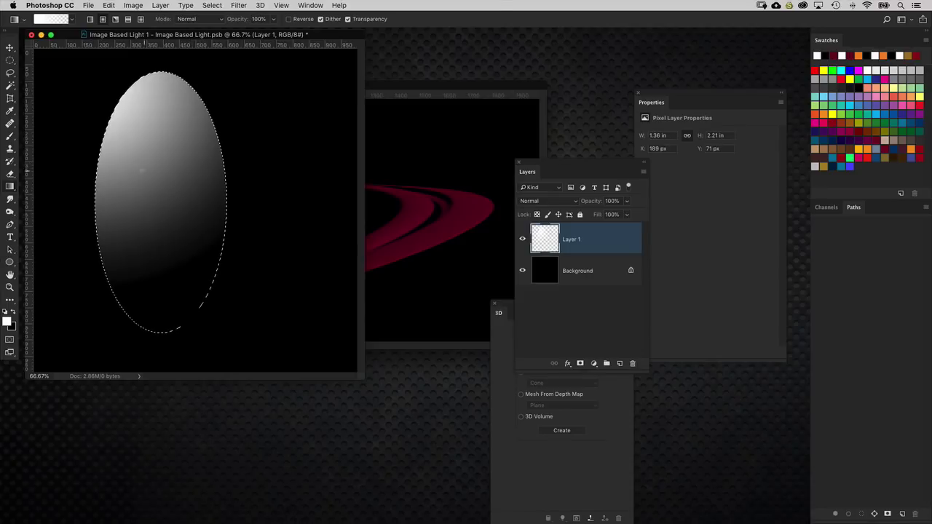
pyautogui.press('super+z')
# - Fill the ellipse's upper-left part with a white-to-transparent radial gradient, deselect, then save and close the light texture document
pyautogui.moveTo(76, 78); pyautogui.dragTo(140, 233)
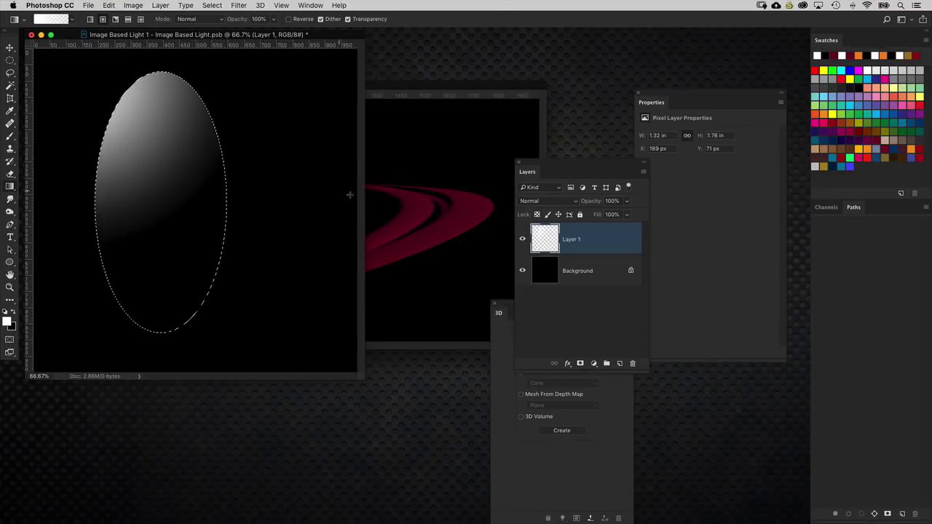
pyautogui.press('super+d')
pyautogui.press('super+w')
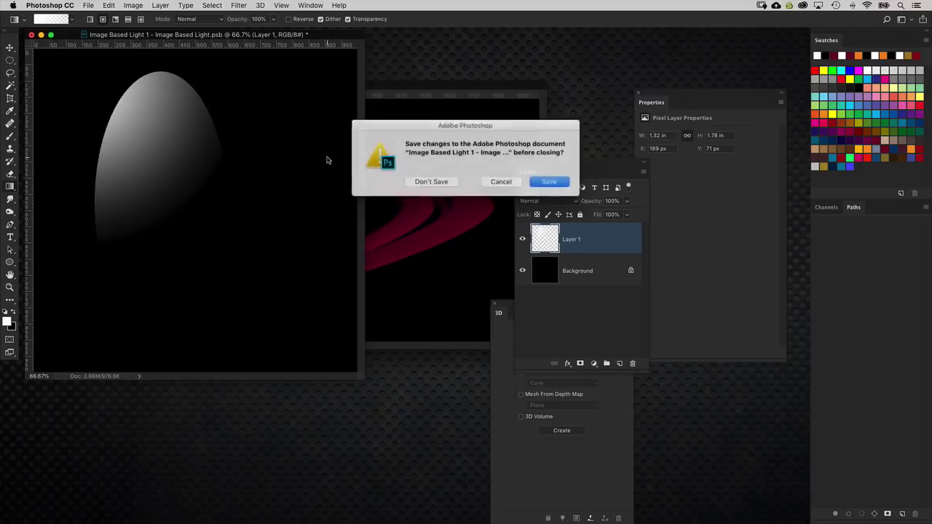
pyautogui.press('Return')
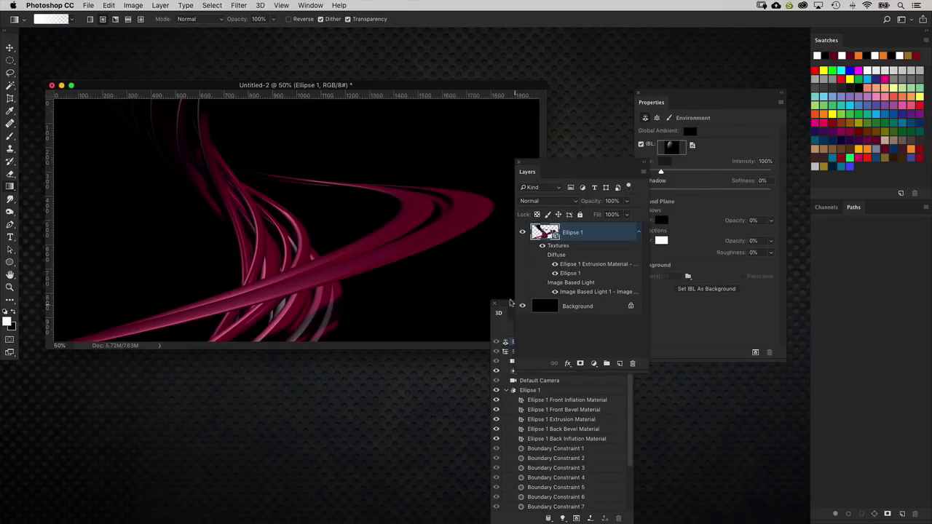
# - Rotate the Environment's image-based light with the Move tool so its highlights fall on the strands' right-hand bend
pyautogui.click(508, 307)
pyautogui.moveTo(519, 306); pyautogui.dragTo(542, 200)
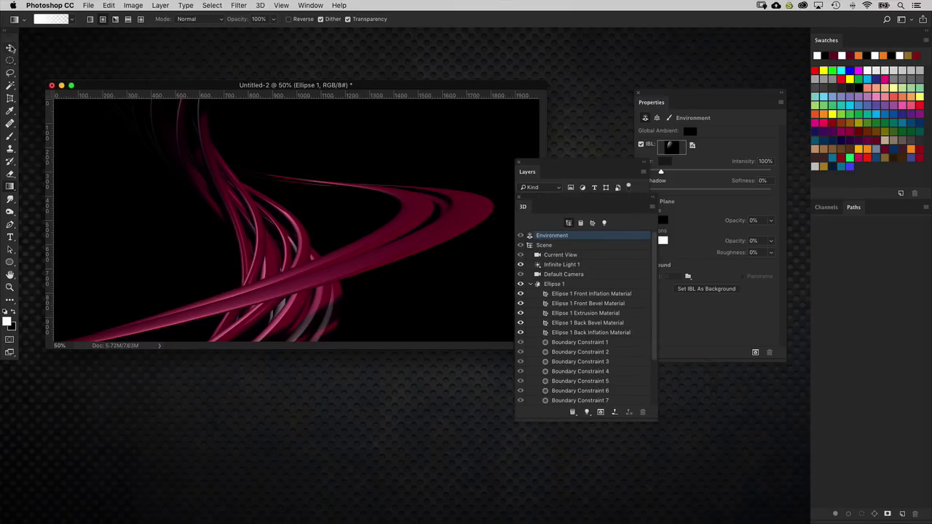
pyautogui.press('v')
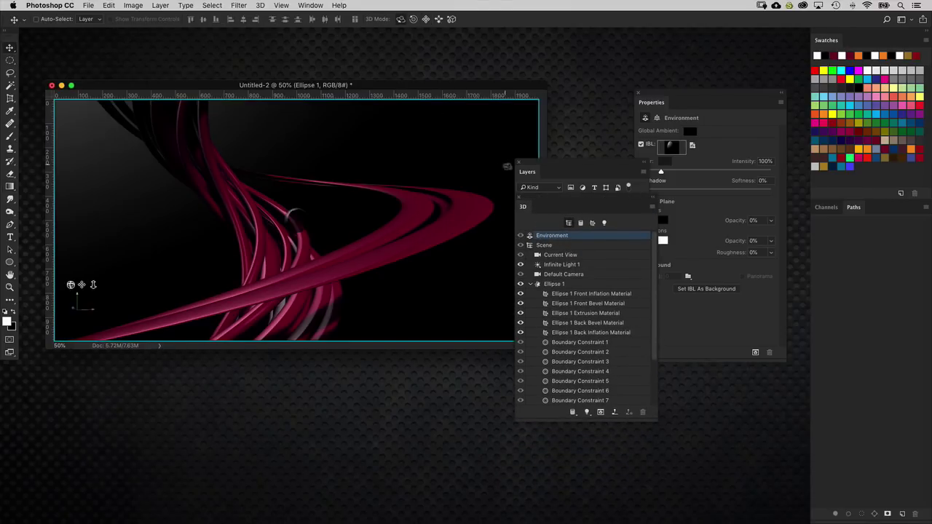
pyautogui.moveTo(533, 165); pyautogui.dragTo(711, 279)
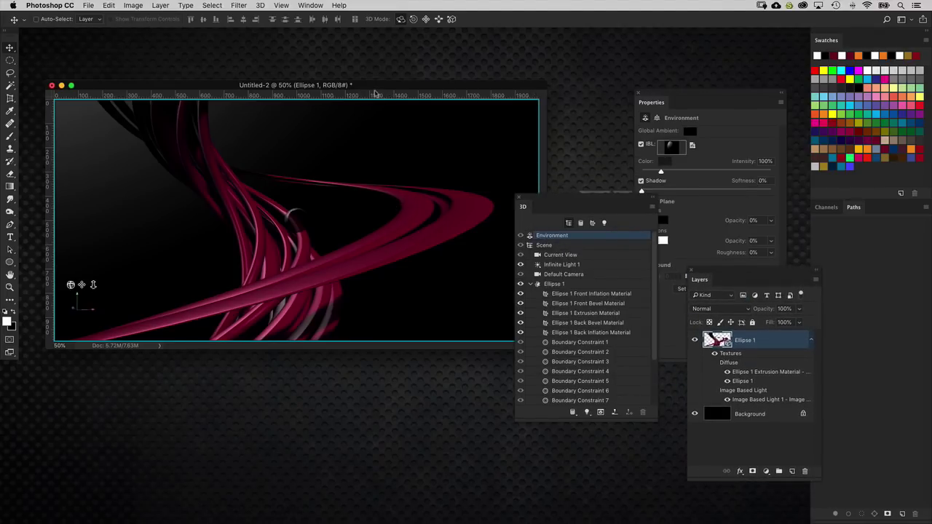
pyautogui.moveTo(316, 181)
pyautogui.mouseDown()
pyautogui.moveTo(308, 164)
pyautogui.moveTo(265, 181)
pyautogui.moveTo(325, 146)
pyautogui.moveTo(400, 151)
pyautogui.moveTo(454, 211)
pyautogui.moveTo(447, 203)
pyautogui.mouseUp()
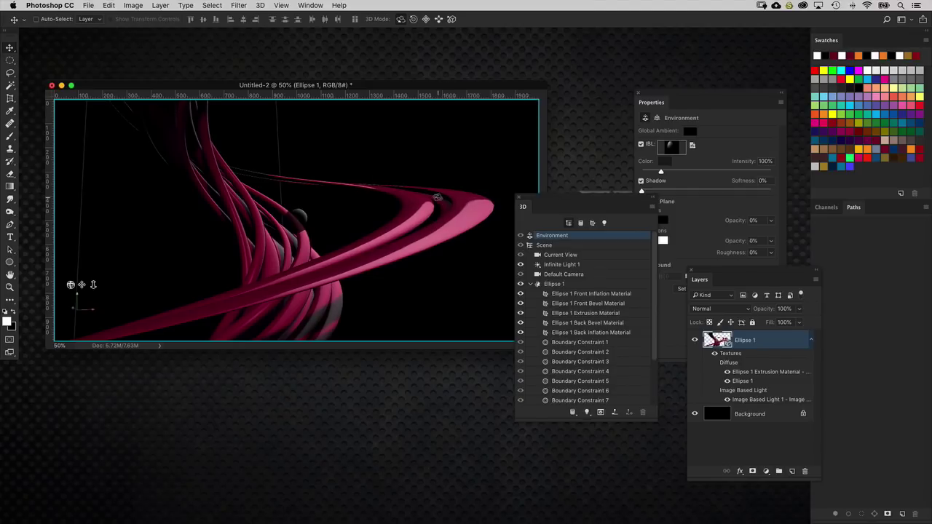
pyautogui.moveTo(459, 171)
pyautogui.mouseDown()
pyautogui.moveTo(446, 169)
pyautogui.moveTo(455, 169)
pyautogui.mouseUp()
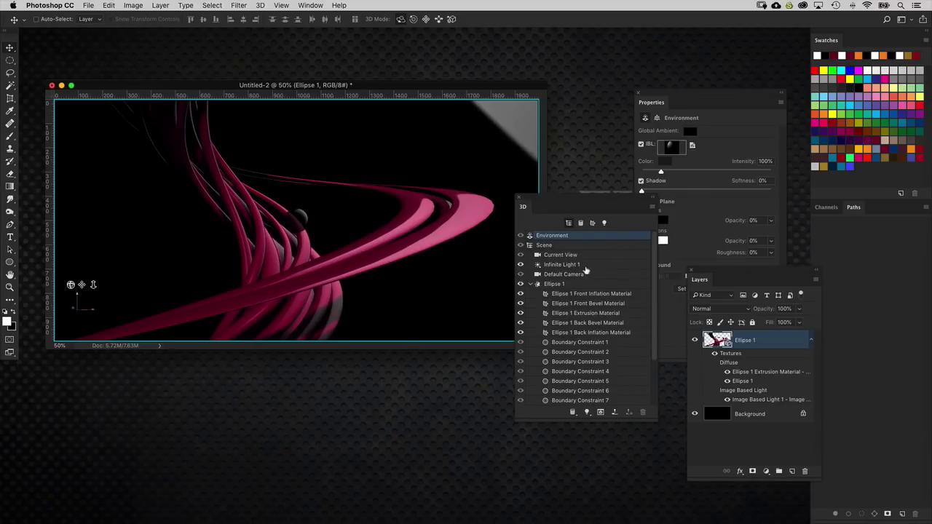
# - Change Infinite Light 1 to a Point light and move it to the current view
pyautogui.click(586, 265)
pyautogui.moveTo(615, 199); pyautogui.dragTo(561, 192)
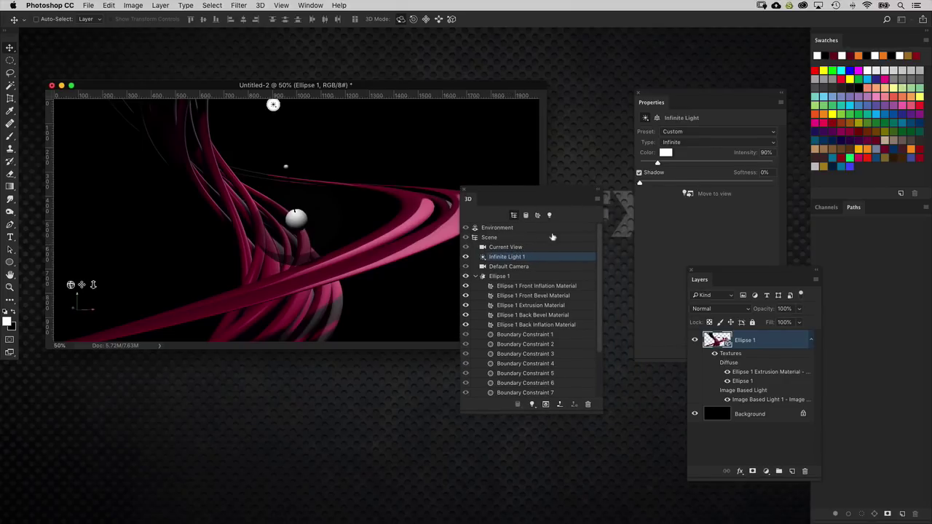
pyautogui.moveTo(580, 192); pyautogui.dragTo(580, 147)
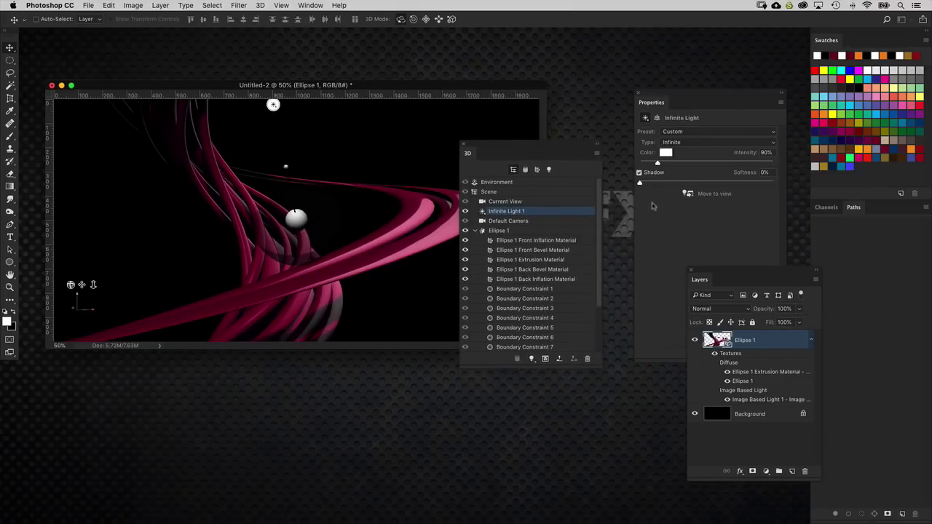
pyautogui.moveTo(712, 270); pyautogui.dragTo(672, 410)
pyautogui.moveTo(671, 97); pyautogui.dragTo(666, 113)
pyautogui.click(675, 160)
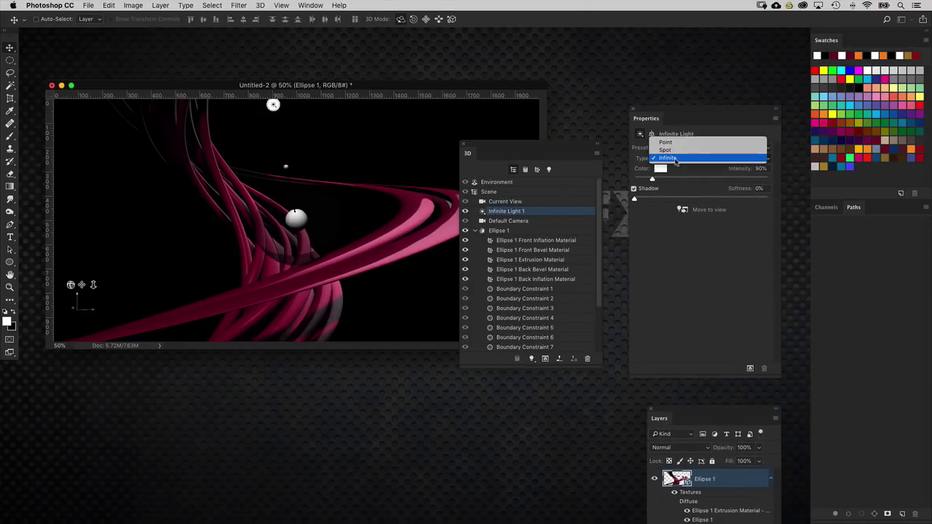
pyautogui.click(692, 144)
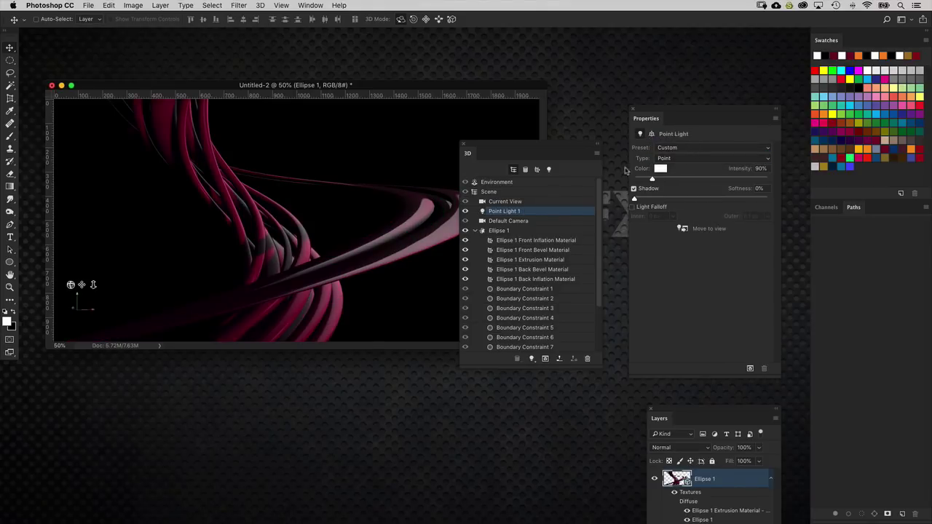
pyautogui.click(685, 230)
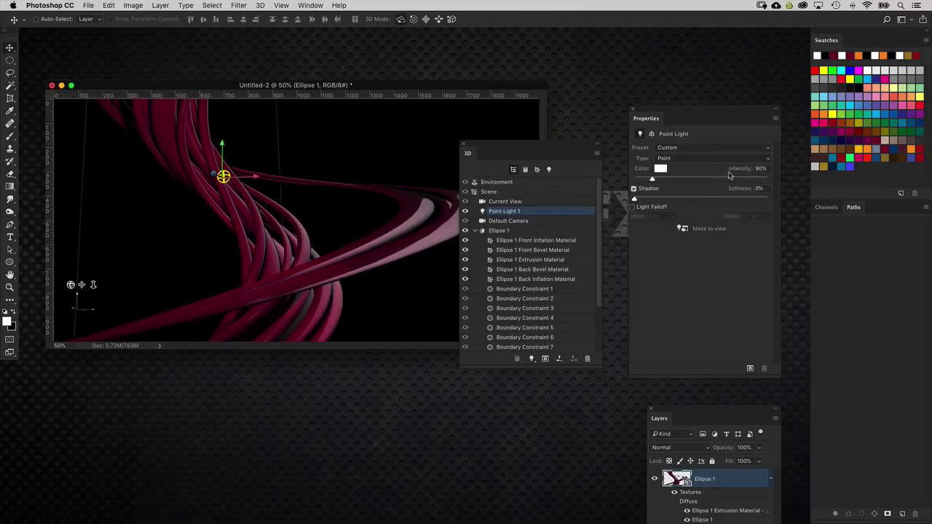
# - Set the point light's intensity to 100% and reposition it at the left edge of the canvas
pyautogui.moveTo(693, 113); pyautogui.dragTo(687, 119)
pyautogui.moveTo(760, 176); pyautogui.dragTo(687, 166)
pyautogui.write('100')
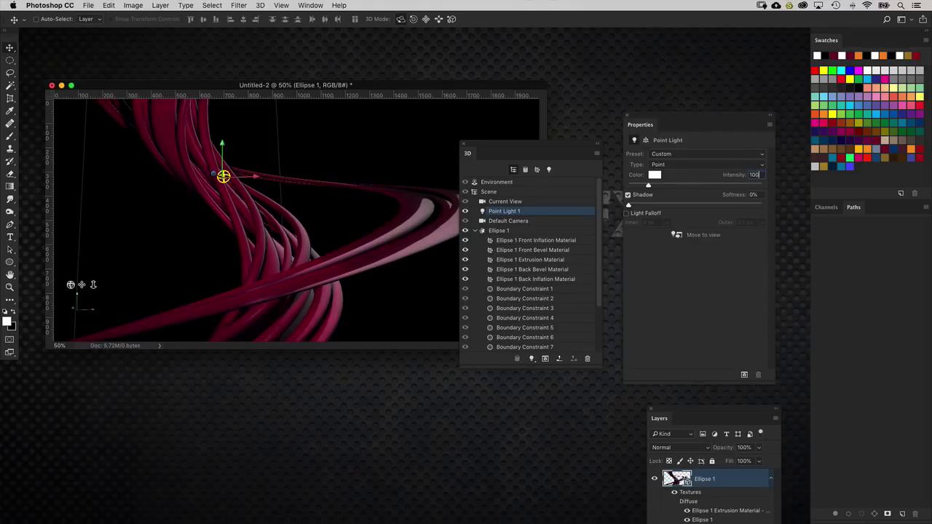
pyautogui.press('Return')
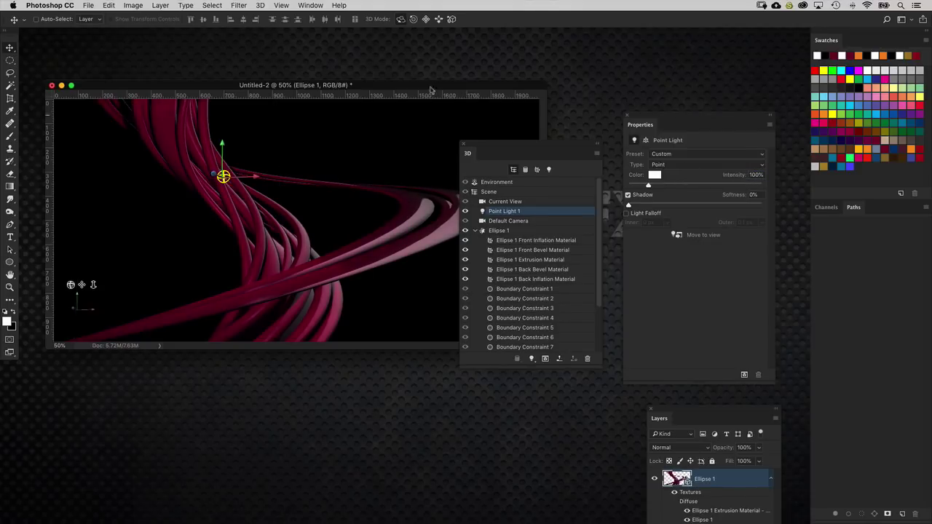
pyautogui.moveTo(399, 121); pyautogui.dragTo(355, 149)
pyautogui.moveTo(431, 133); pyautogui.dragTo(350, 110)
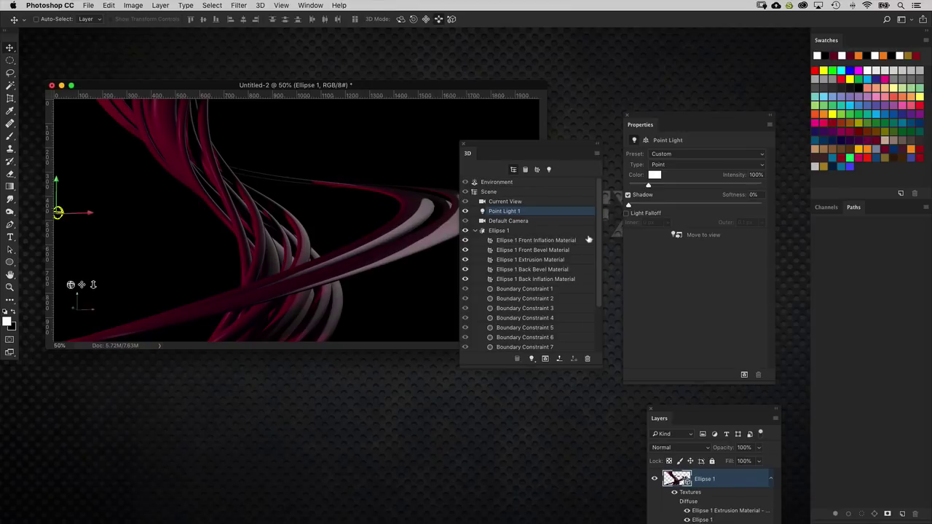
# - Set the Ellipse 1 Extrusion Material's specular colour to a mid grey with 53% brightness
pyautogui.click(540, 259)
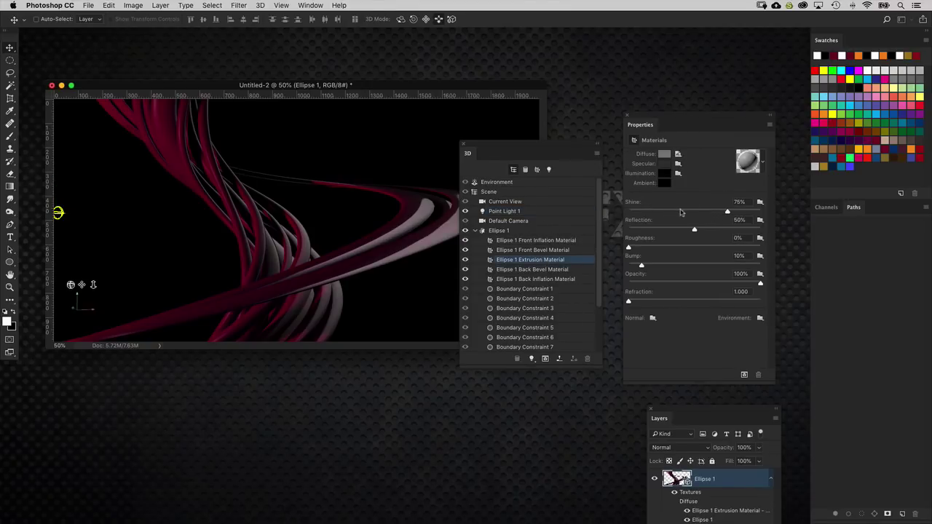
pyautogui.click(667, 164)
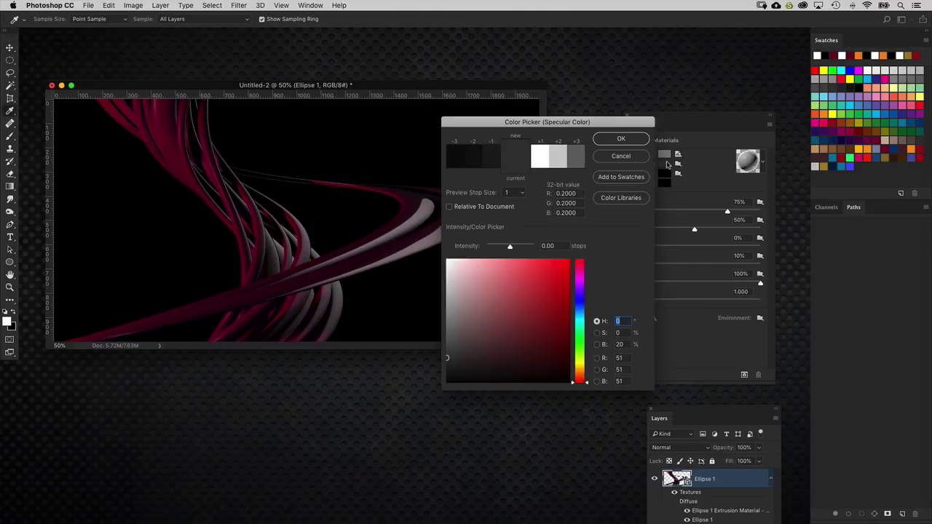
pyautogui.moveTo(450, 319); pyautogui.dragTo(449, 317)
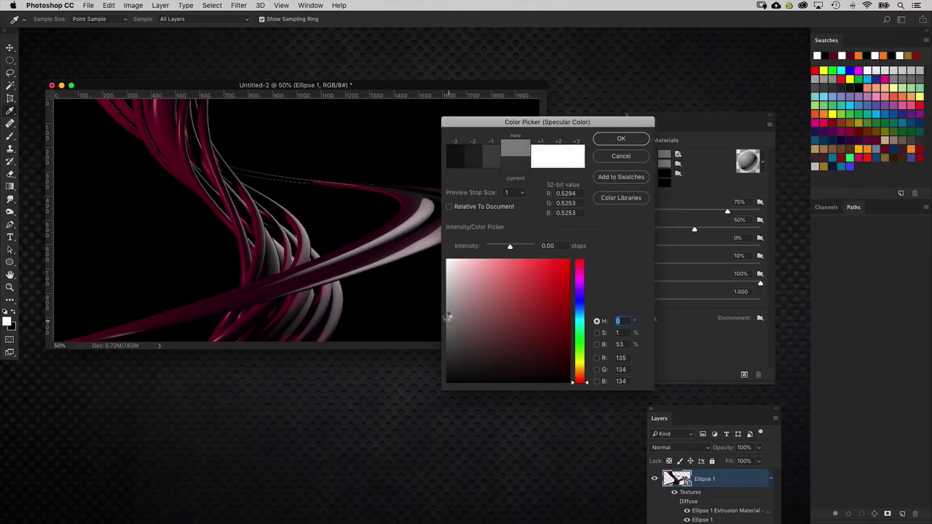
pyautogui.click(635, 139)
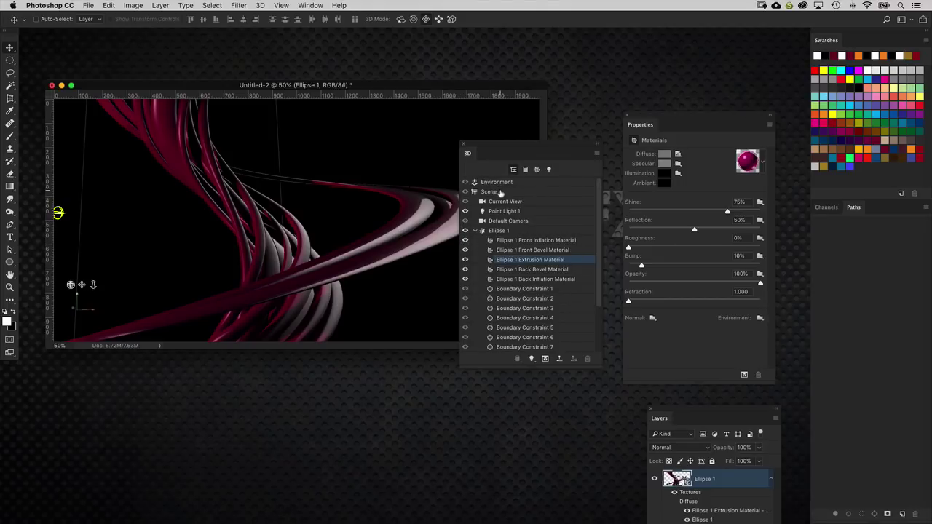
# - Move Point Light 1 down and inward to the lower-left area of the canvas
pyautogui.click(508, 213)
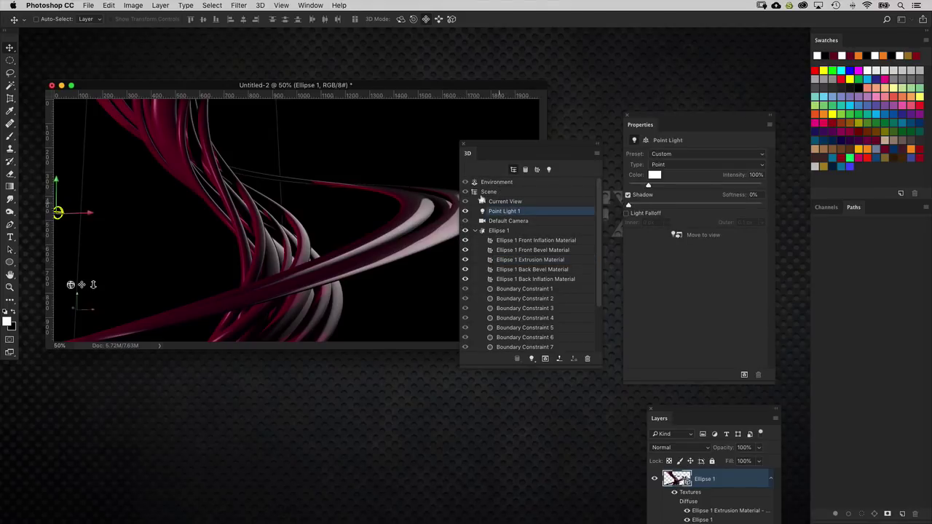
pyautogui.moveTo(368, 152); pyautogui.dragTo(415, 203)
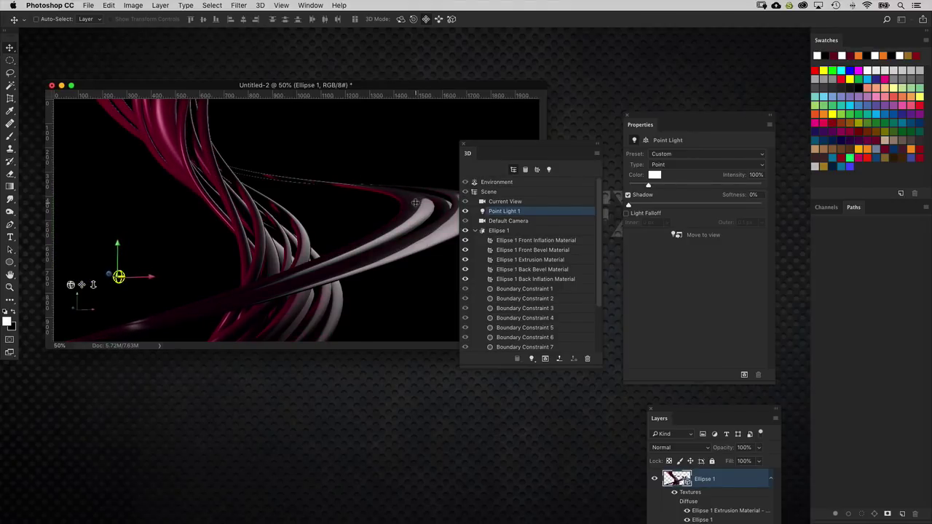
# - Rotate the Environment's image-based light so its bright area sits behind the right-hand bend of the strands
pyautogui.moveTo(517, 148); pyautogui.dragTo(552, 175)
pyautogui.click(548, 209)
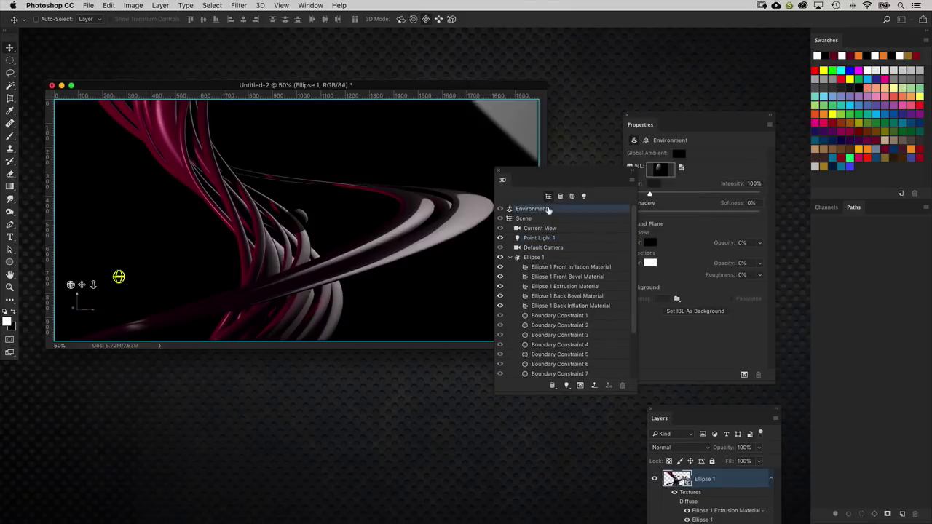
pyautogui.moveTo(440, 165); pyautogui.dragTo(413, 149)
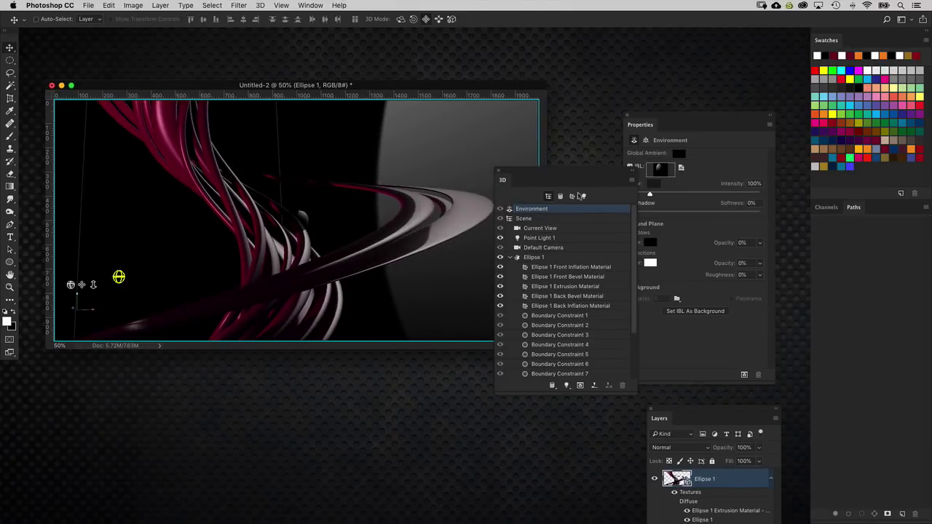
# - Filter the 3D scene list to lights and add a second point light
pyautogui.moveTo(583, 179); pyautogui.dragTo(565, 166)
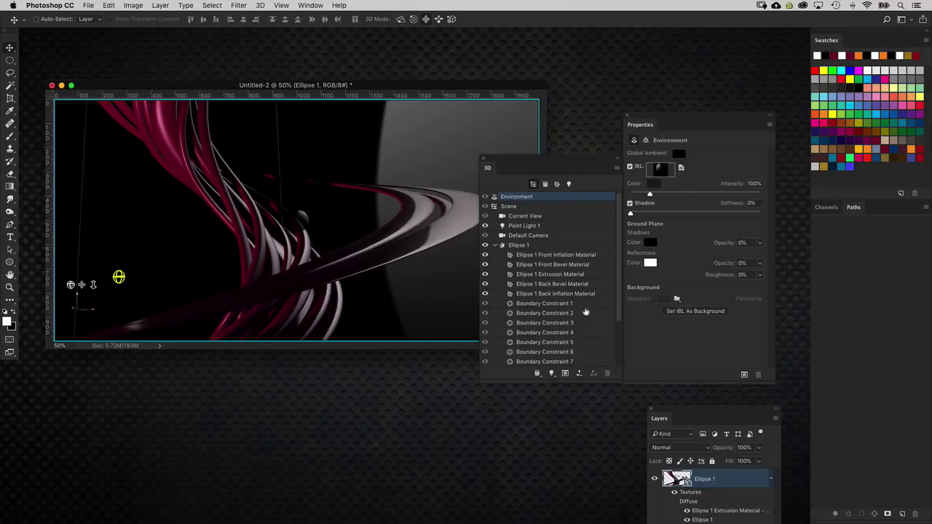
pyautogui.click(571, 184)
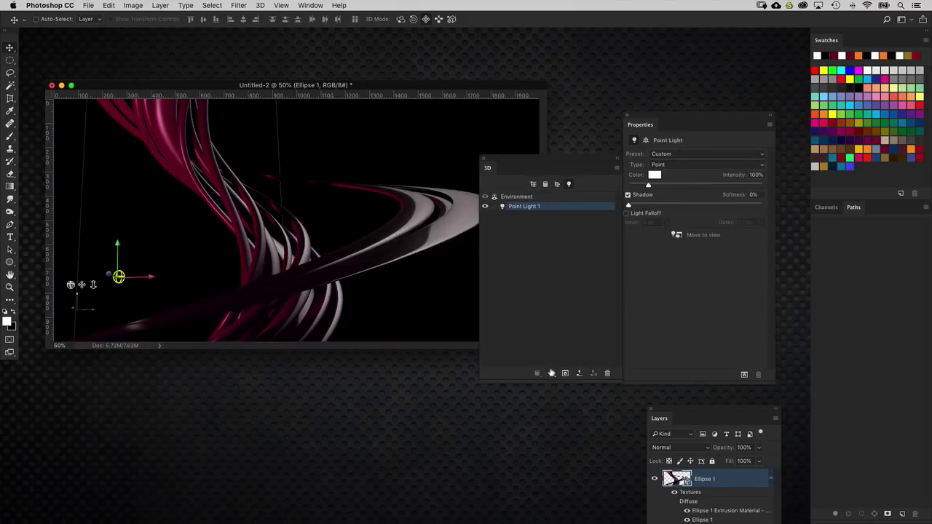
pyautogui.click(552, 373)
pyautogui.click(577, 384)
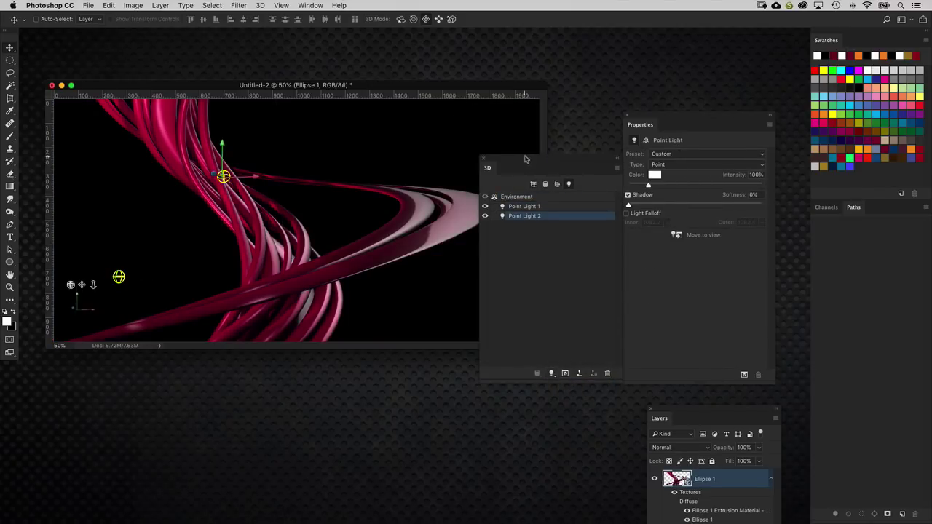
# - Reposition Point Light 2 above the strands, right of centre near the canvas's upper edge
pyautogui.moveTo(525, 158); pyautogui.dragTo(618, 248)
pyautogui.moveTo(383, 280); pyautogui.dragTo(487, 190)
pyautogui.moveTo(427, 139); pyautogui.dragTo(444, 85)
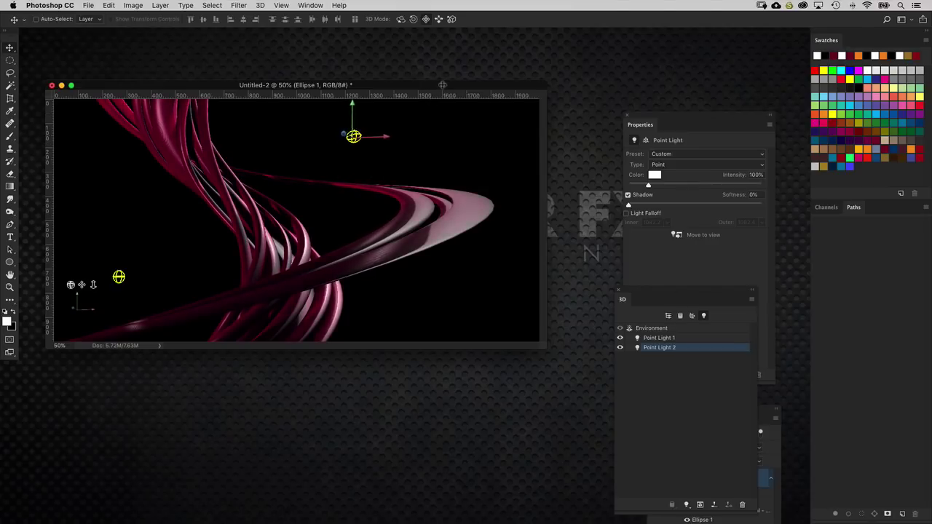
# - Nudge Point Light 2 slightly right and down in the black area above the strands' right-hand bend
pyautogui.moveTo(451, 126); pyautogui.dragTo(469, 95)
pyautogui.moveTo(424, 118); pyautogui.dragTo(408, 114)
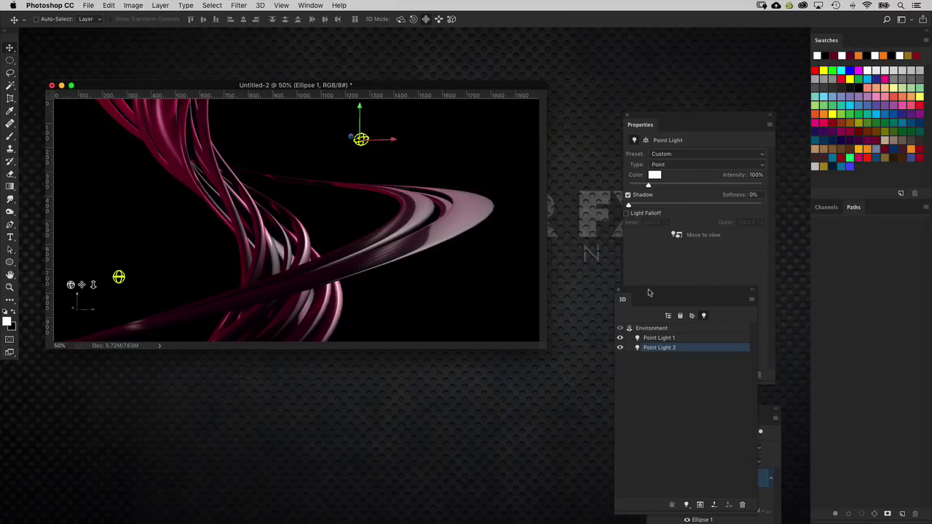
# - Select Point Light 1 and set its shadow softness to 20%
pyautogui.moveTo(655, 293); pyautogui.dragTo(583, 216)
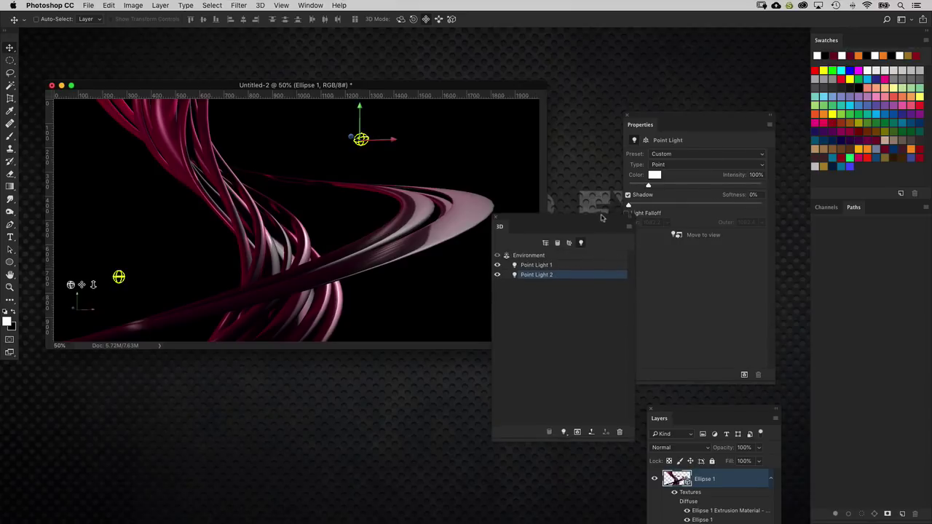
pyautogui.moveTo(608, 216); pyautogui.dragTo(602, 145)
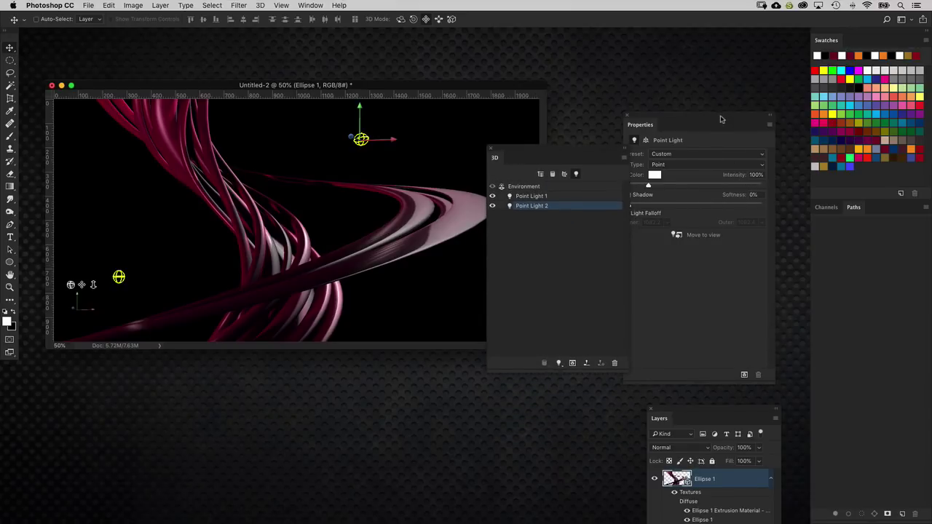
pyautogui.moveTo(721, 119); pyautogui.dragTo(739, 121)
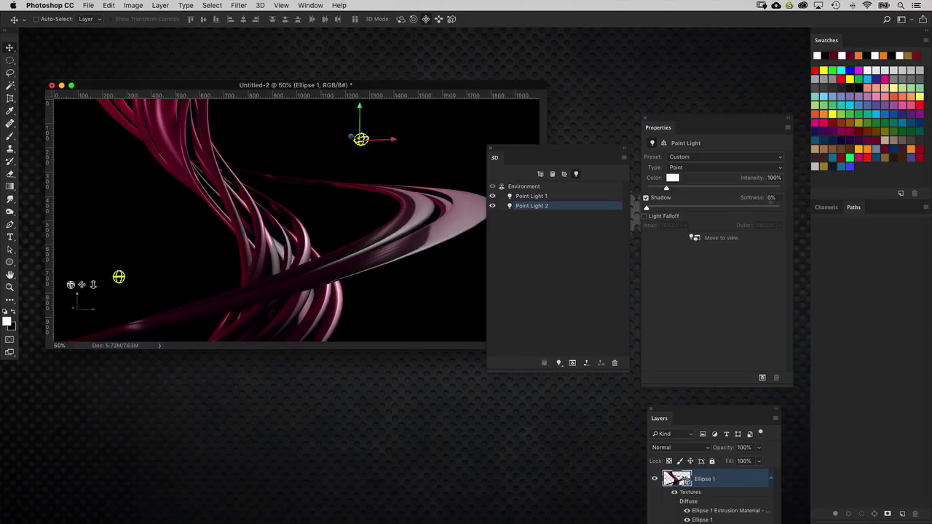
pyautogui.click(765, 202)
pyautogui.click(546, 197)
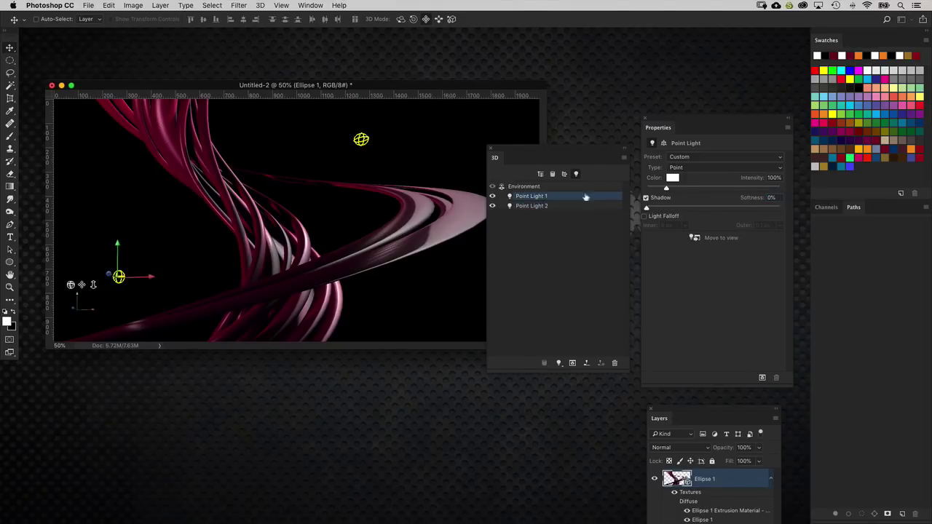
pyautogui.click(771, 197)
pyautogui.write('20')
# - Render the 3D layer with the new lighting, stopping the render early
pyautogui.moveTo(522, 157); pyautogui.dragTo(551, 182)
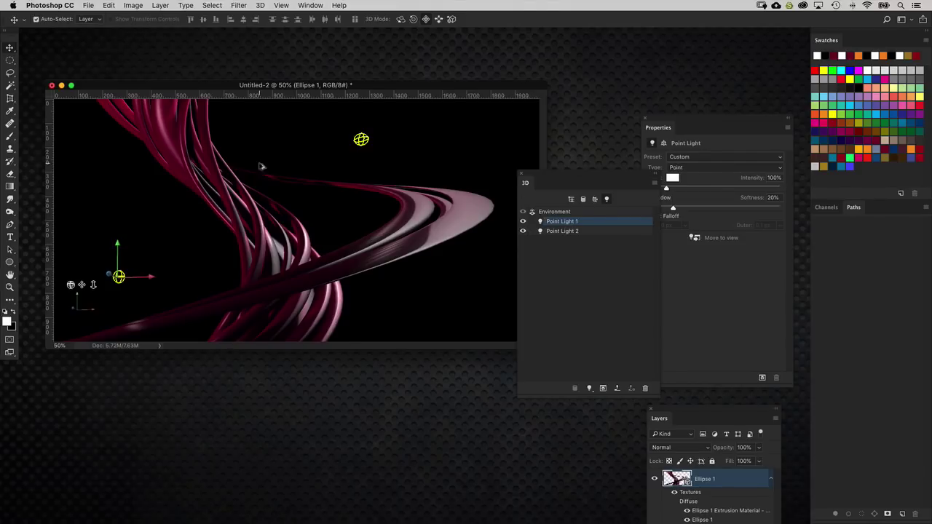
pyautogui.press('super+alt+shift+r')
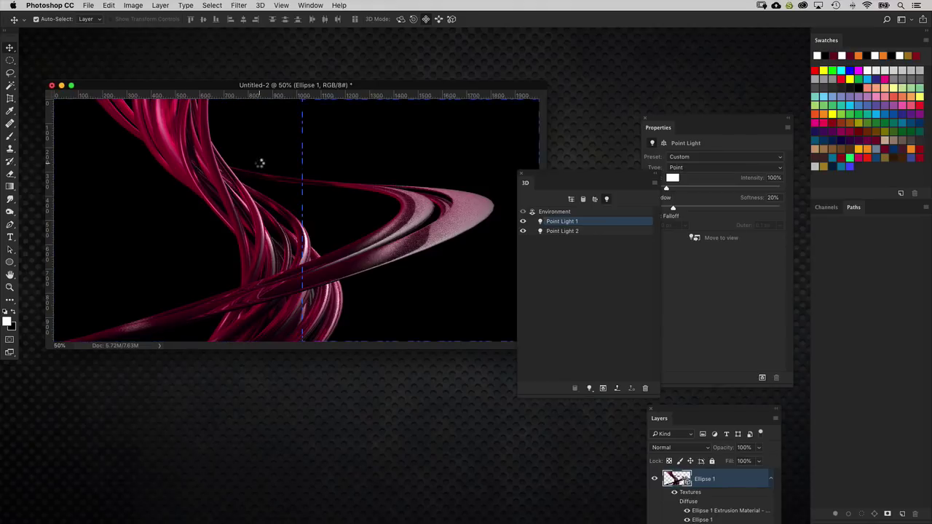
pyautogui.press('Escape')
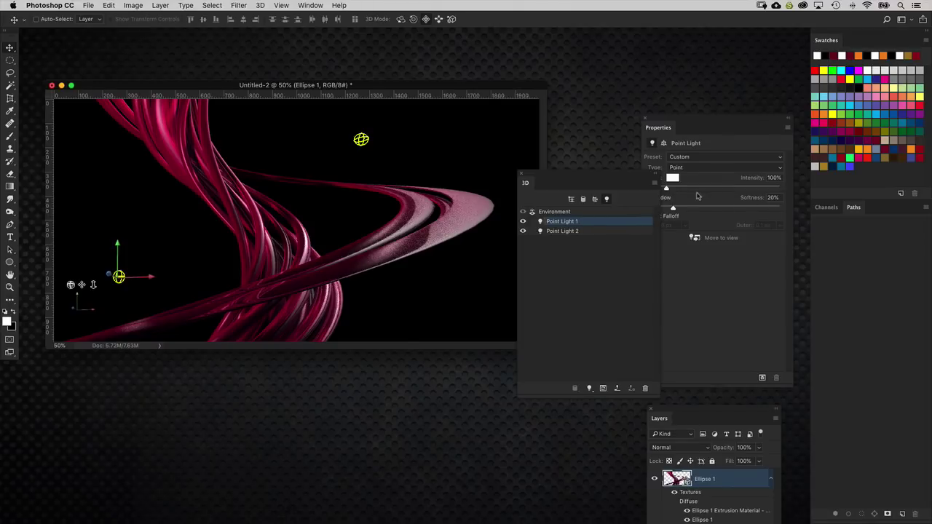
# - Add dark red radial gradients to the Background layer, fading inward from the canvas's left and right edges
pyautogui.moveTo(582, 173); pyautogui.dragTo(513, 314)
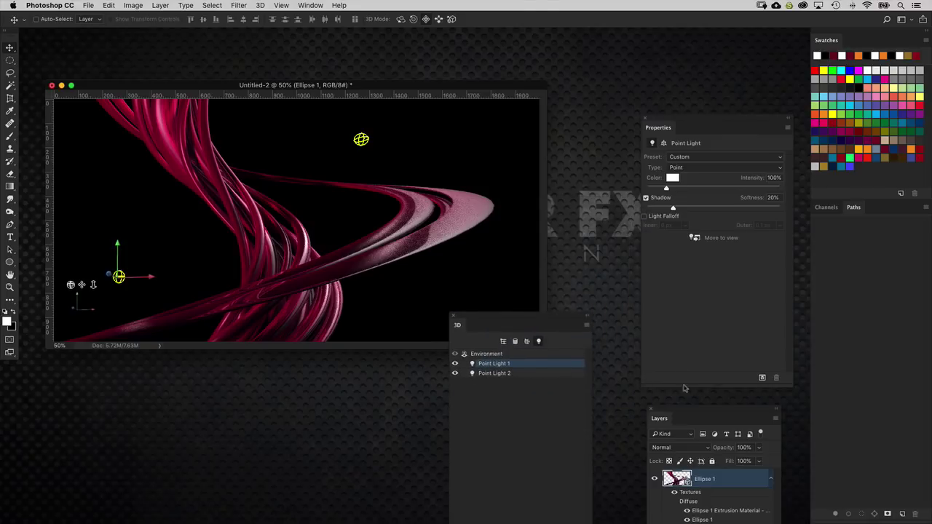
pyautogui.moveTo(681, 411); pyautogui.dragTo(566, 103)
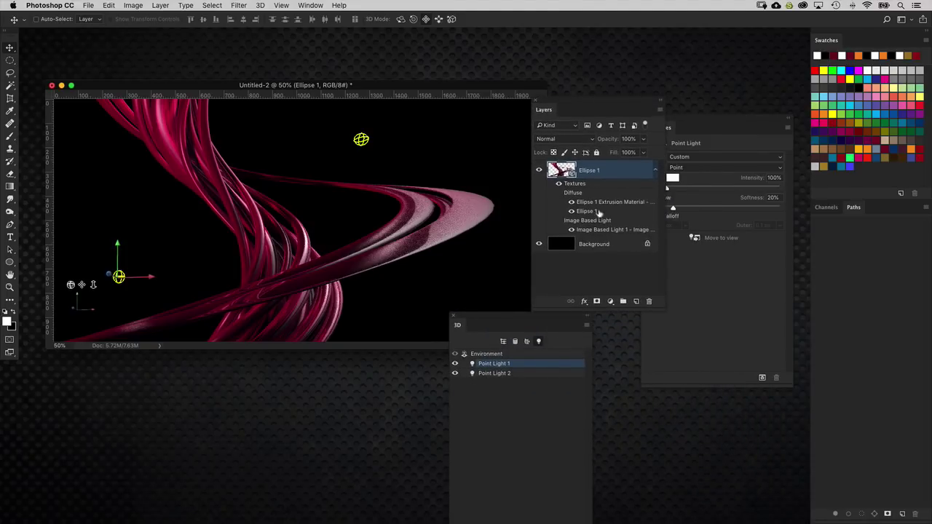
pyautogui.click(626, 247)
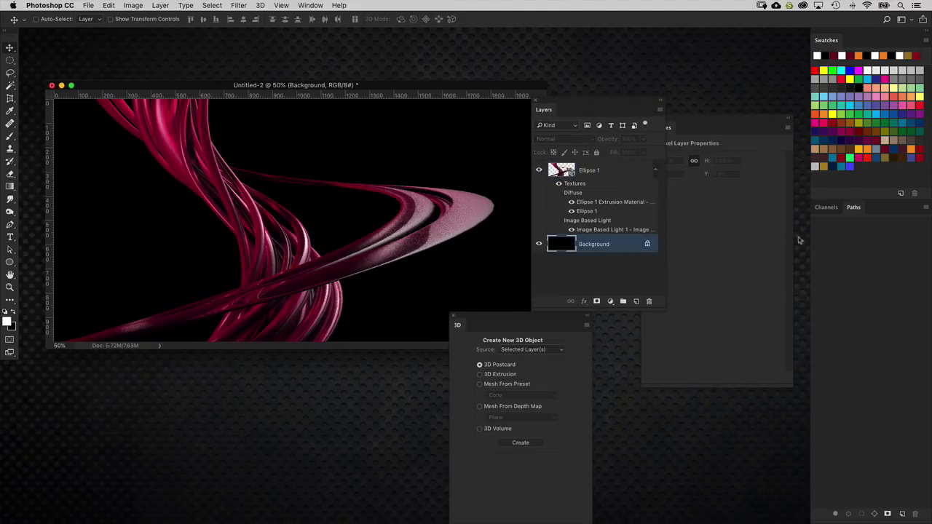
pyautogui.click(884, 136)
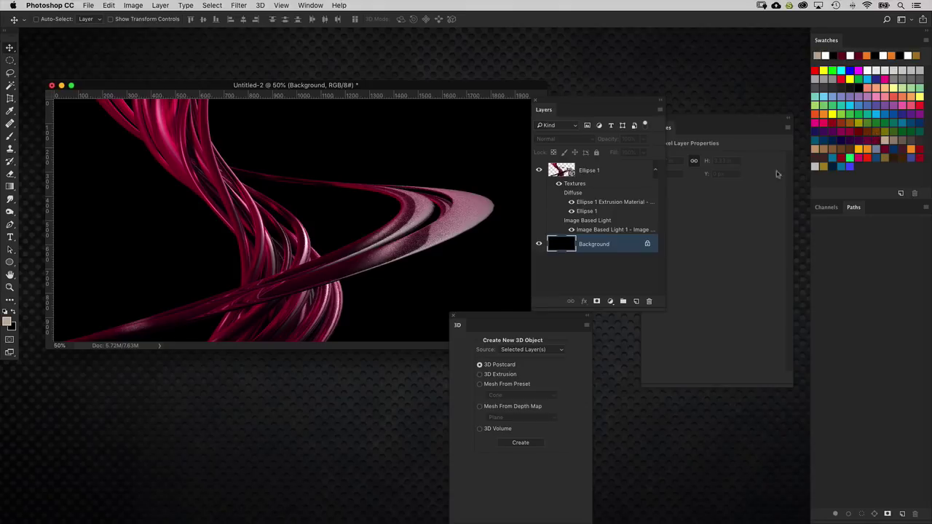
pyautogui.moveTo(553, 318); pyautogui.dragTo(576, 365)
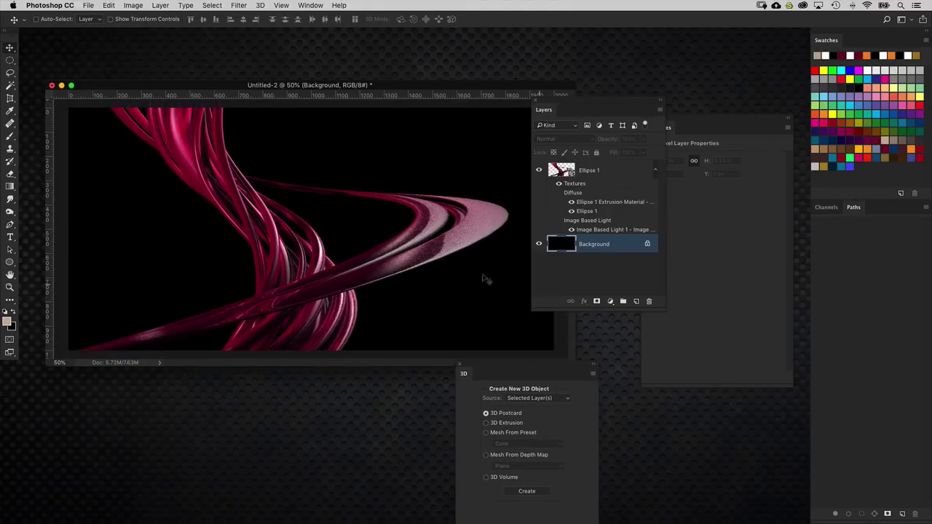
pyautogui.click(877, 136)
pyautogui.click(10, 187)
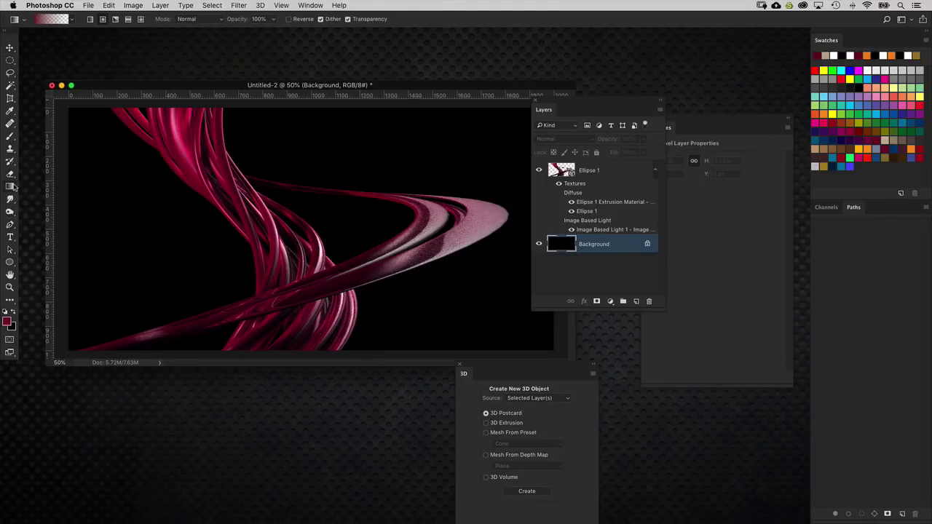
pyautogui.moveTo(69, 198); pyautogui.dragTo(325, 380)
pyautogui.moveTo(573, 99); pyautogui.dragTo(701, 118)
pyautogui.moveTo(559, 231); pyautogui.dragTo(393, 388)
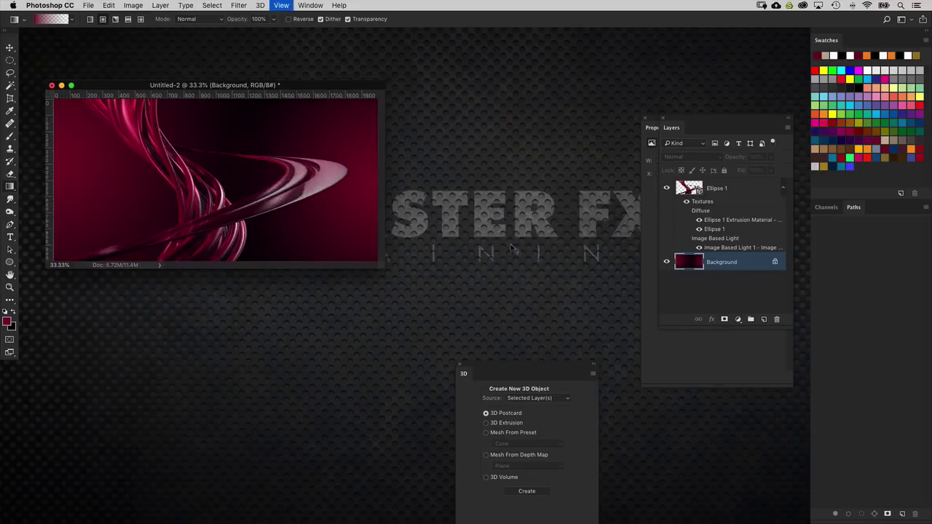
# - Place the black-and-white infographic elements graphic from the Adobe Stock library behind the strands, scaled to about 320%
pyautogui.moveTo(672, 128); pyautogui.dragTo(621, 275)
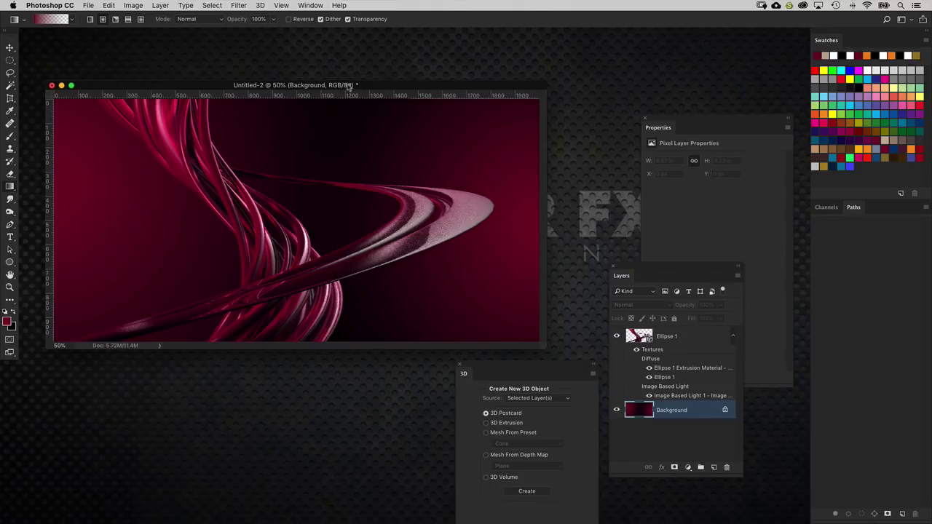
pyautogui.moveTo(345, 86); pyautogui.dragTo(336, 84)
pyautogui.click(310, 5)
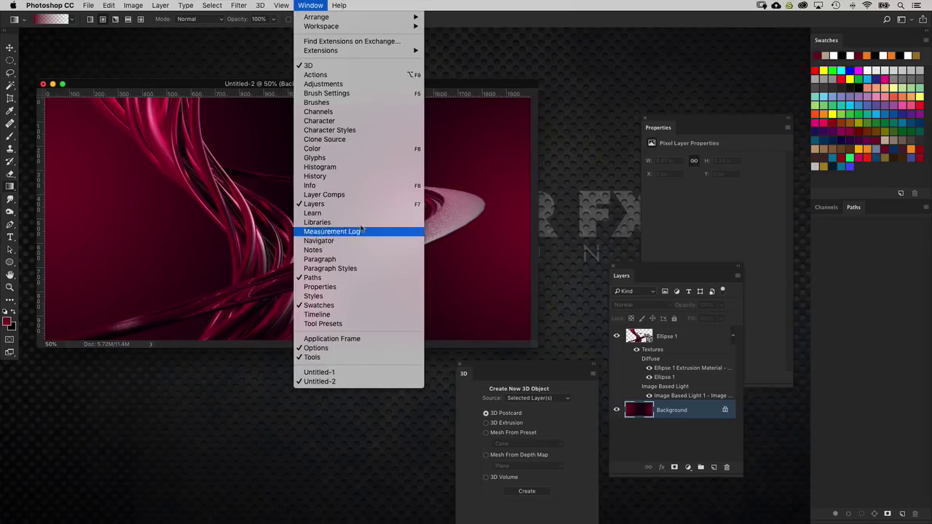
pyautogui.click(321, 222)
pyautogui.moveTo(491, 89); pyautogui.dragTo(703, 86)
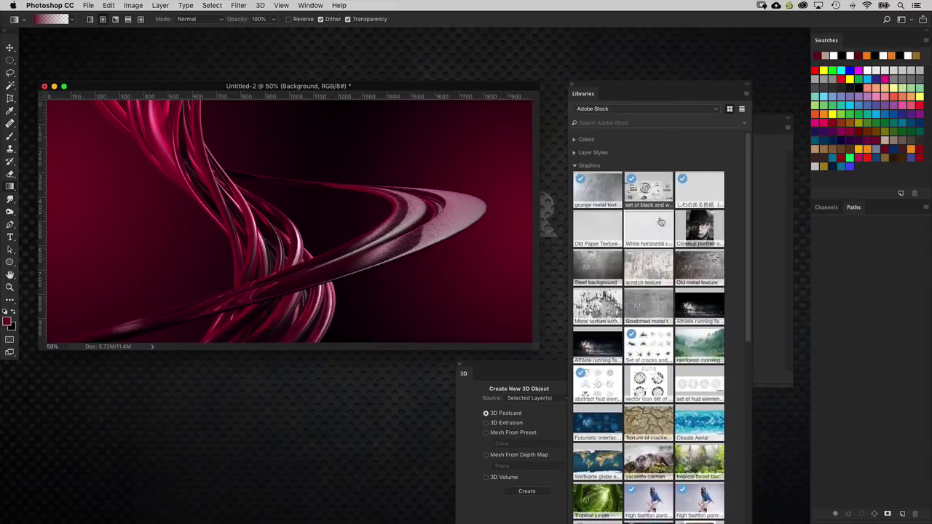
pyautogui.moveTo(298, 232); pyautogui.dragTo(286, 227)
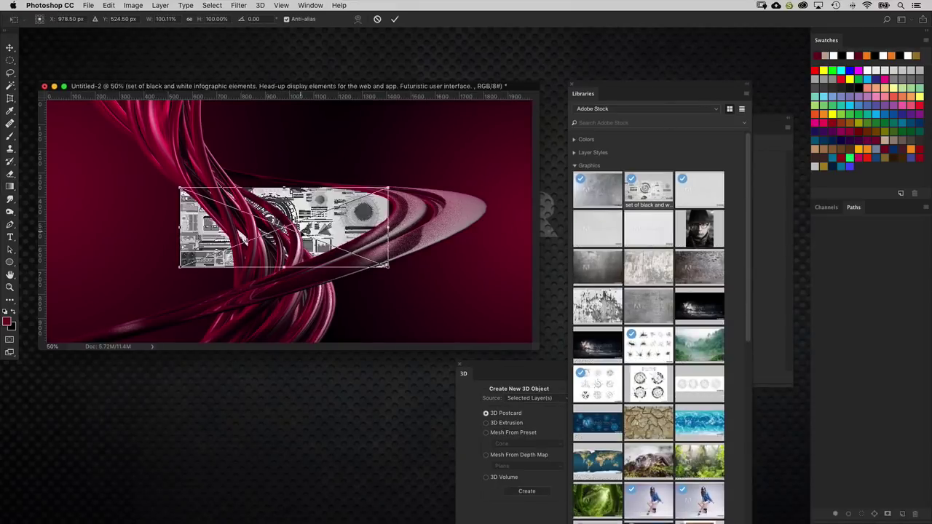
pyautogui.moveTo(389, 188); pyautogui.dragTo(599, 49)
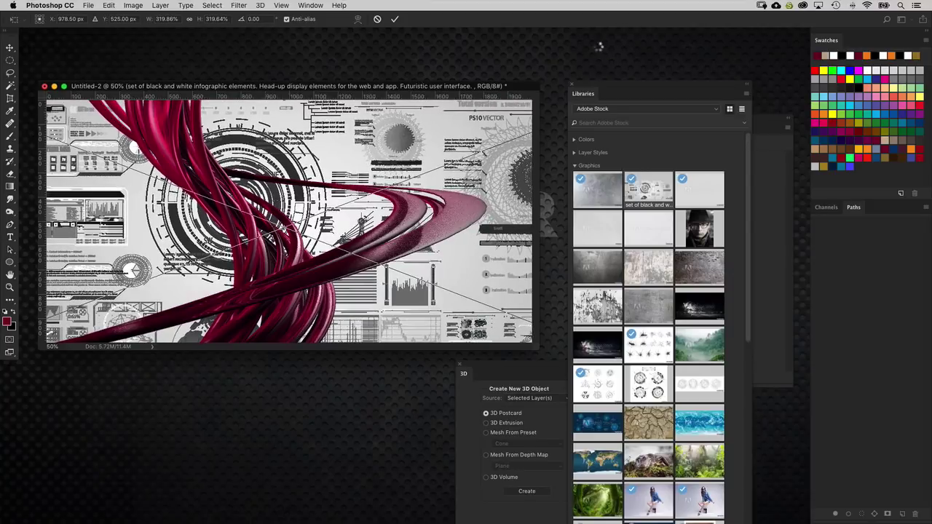
pyautogui.press('Return')
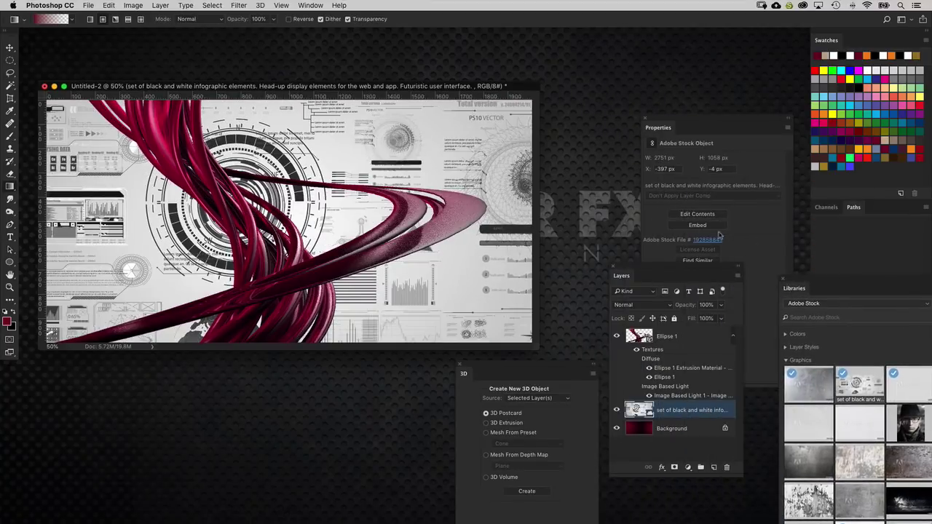
# - Rasterize the infographic elements layer
pyautogui.moveTo(641, 286); pyautogui.dragTo(637, 161)
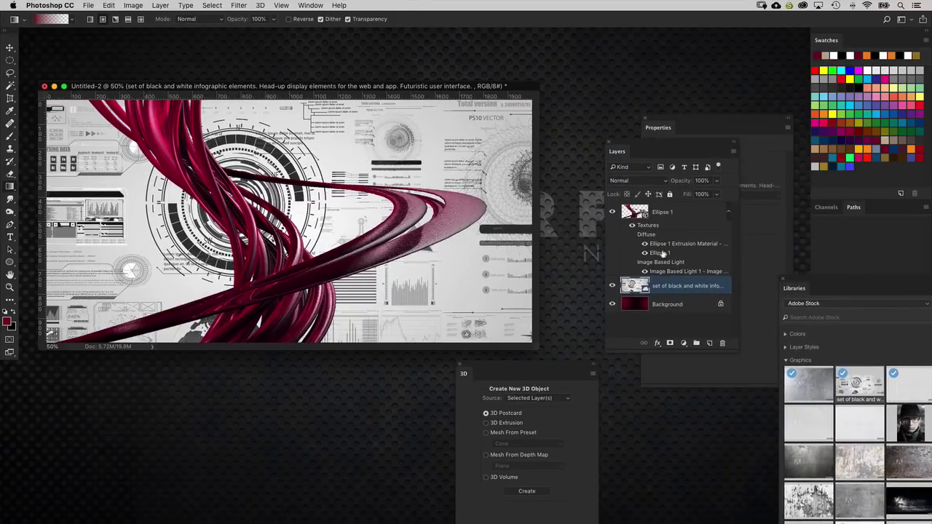
pyautogui.rightClick(691, 286)
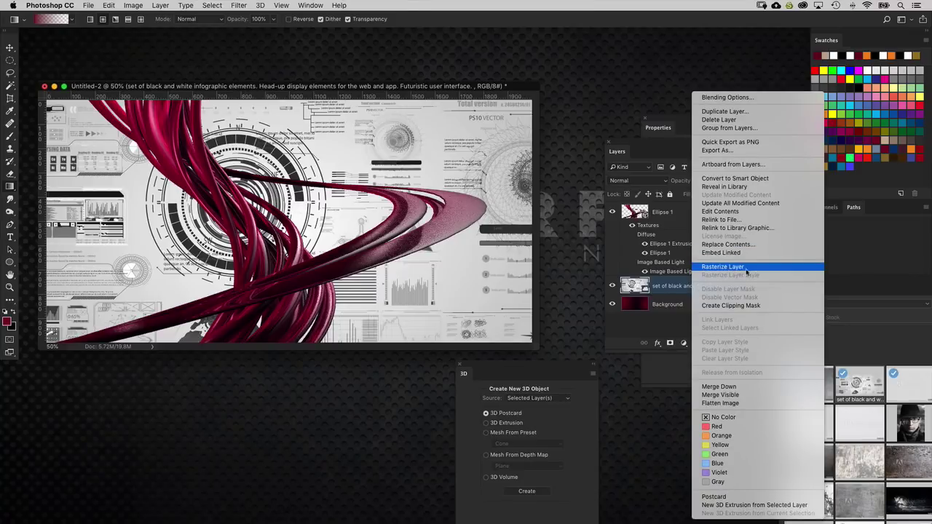
pyautogui.click(746, 268)
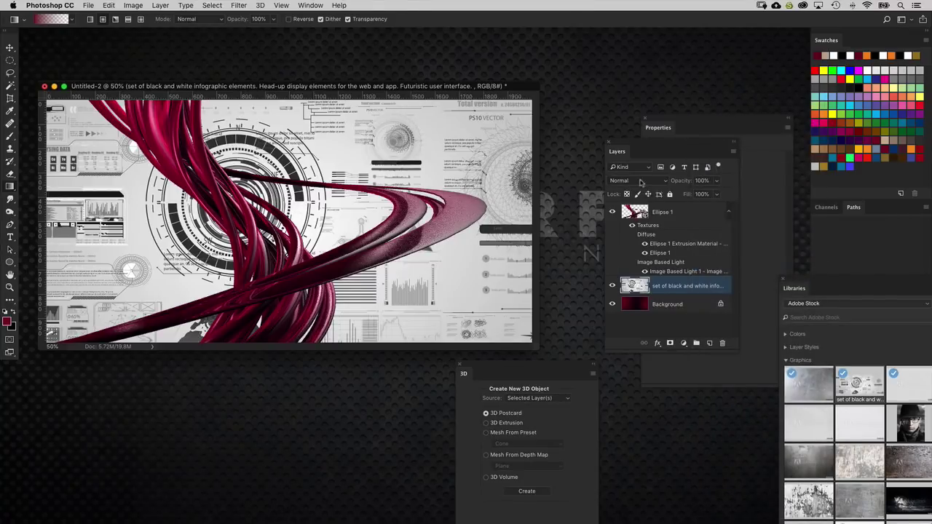
# - Set the infographic layer's blend mode to Overlay and its opacity to 50%
pyautogui.click(641, 183)
pyautogui.click(646, 290)
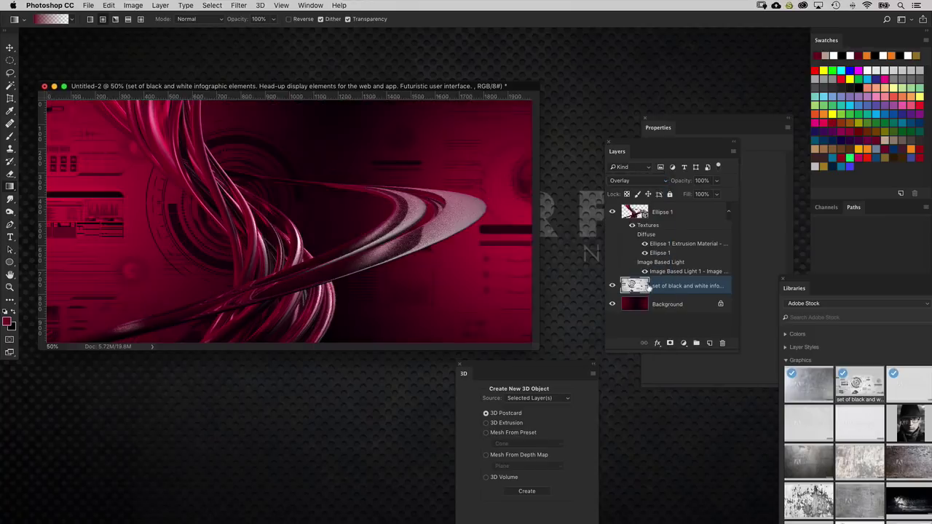
pyautogui.click(701, 180)
pyautogui.write('50')
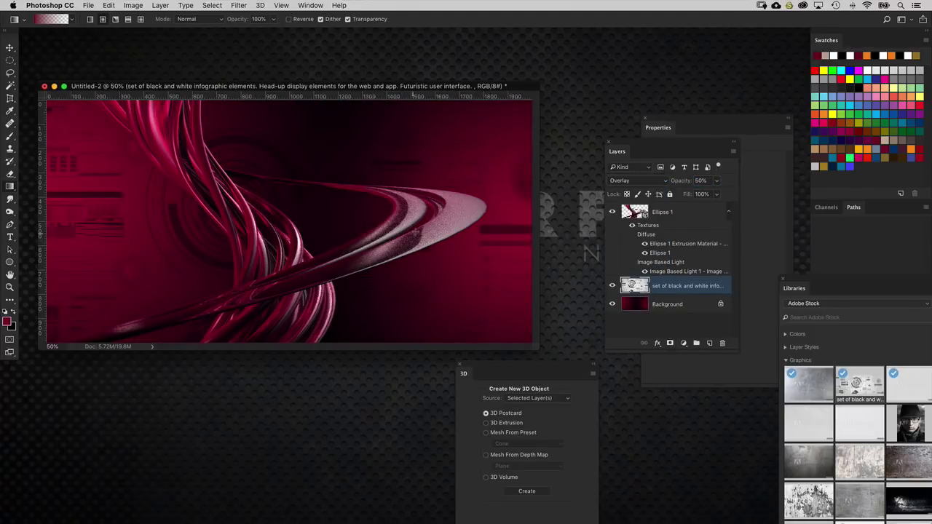
# - Move the infographic layer left and slightly up so its circular dial sits left of the strands, and hide the rulers
pyautogui.click(10, 47)
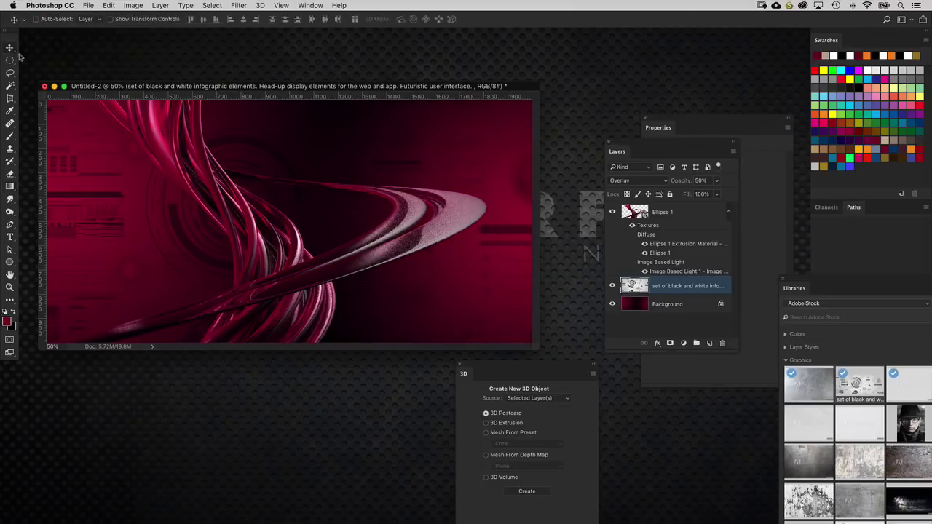
pyautogui.moveTo(281, 203); pyautogui.dragTo(225, 185)
pyautogui.press('super+r')
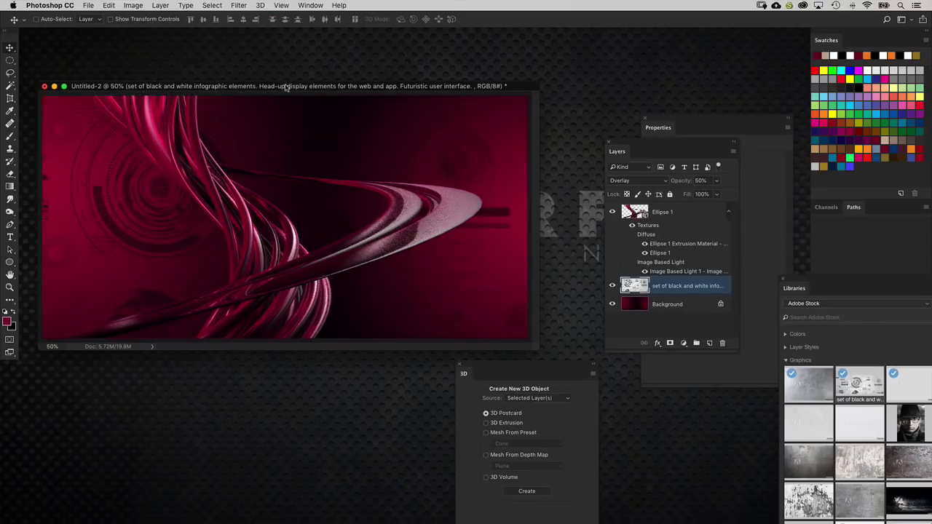
pyautogui.moveTo(287, 88); pyautogui.dragTo(294, 89)
pyautogui.moveTo(347, 185); pyautogui.dragTo(353, 177)
pyautogui.press('super+minus')
pyautogui.press('super+equal')
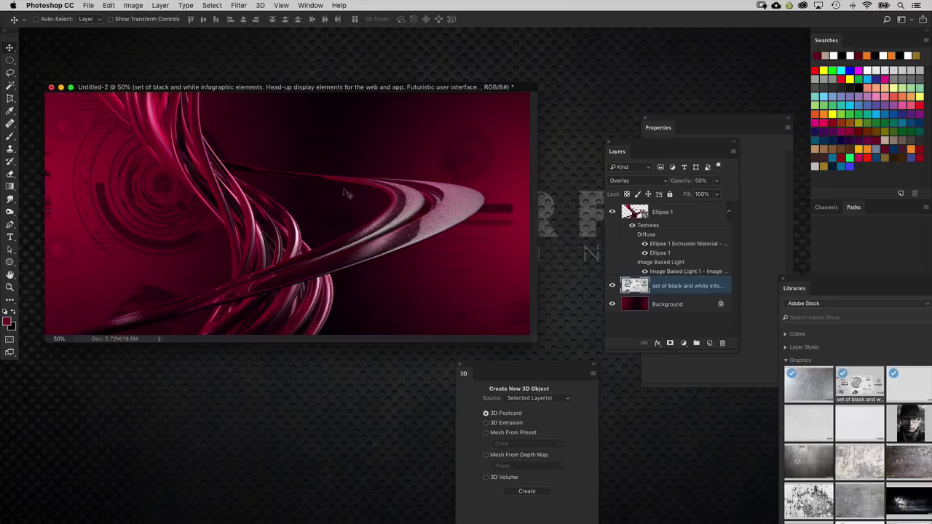
# - Add the text "MASTER FX" in Futura Book at 100 pt across the upper canvas, directly above the infographic layer
pyautogui.moveTo(656, 143); pyautogui.dragTo(642, 327)
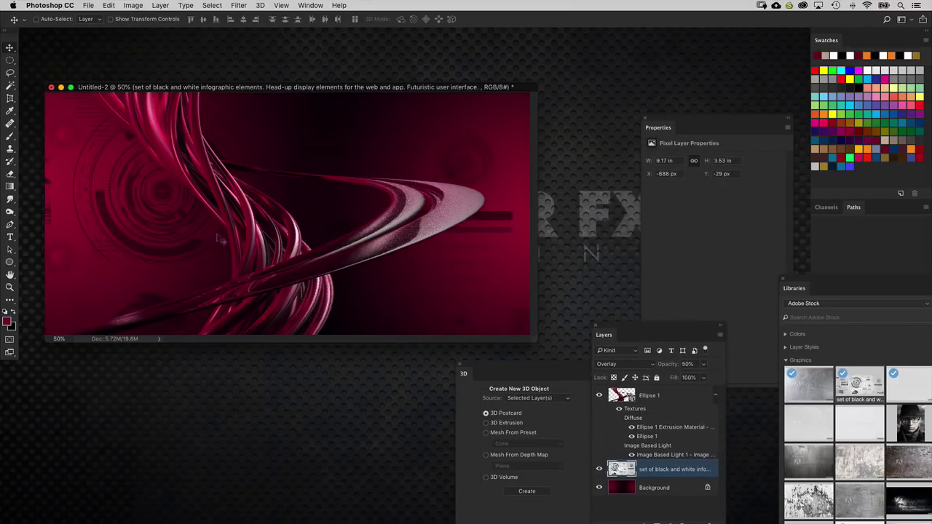
pyautogui.click(10, 237)
pyautogui.click(321, 155)
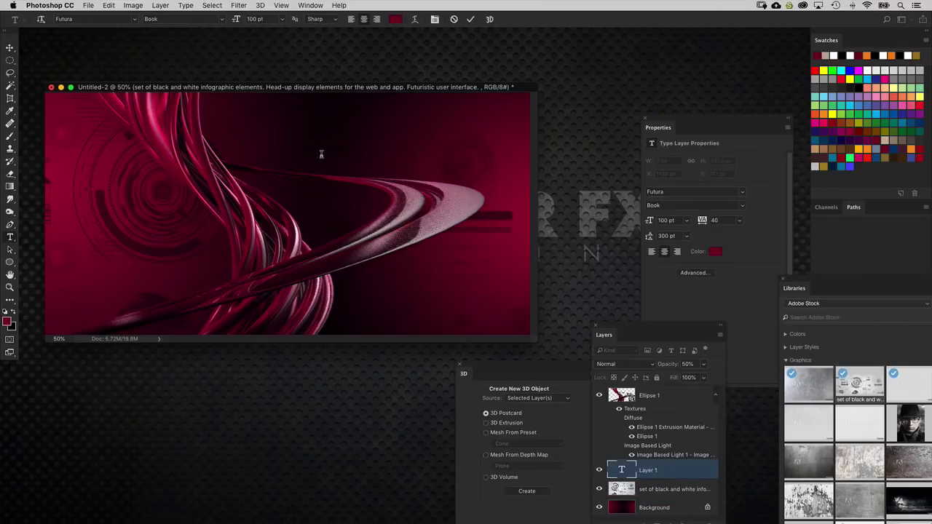
pyautogui.write('MASTE')
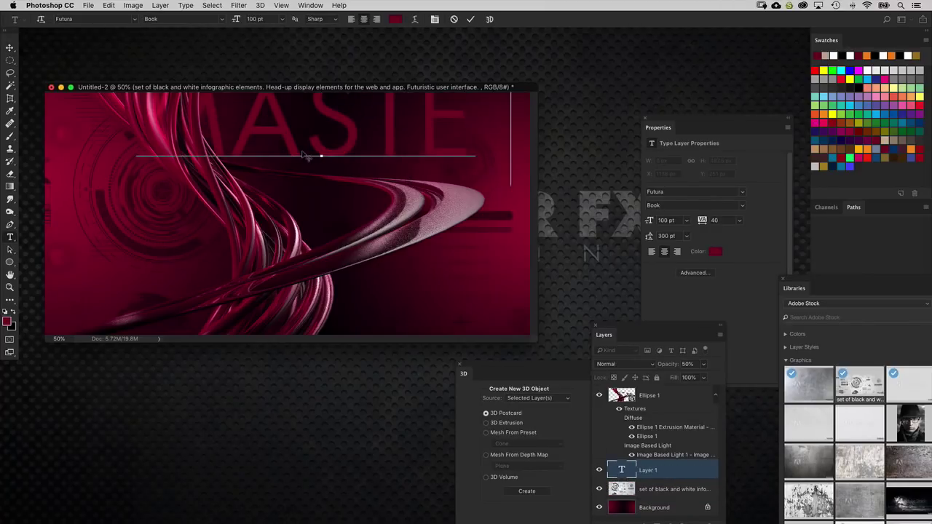
pyautogui.press('BackSpace')
pyautogui.write('R FX')
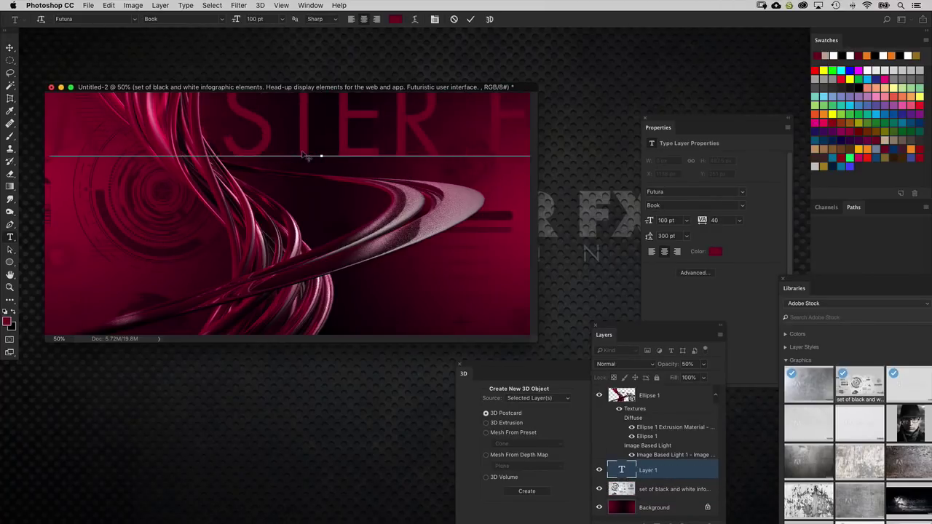
pyautogui.click(9, 48)
# - Recolor the MASTER FX text white, scale it down to about 21.6 pt and place it in the dark area above the looping strand
pyautogui.press('d')
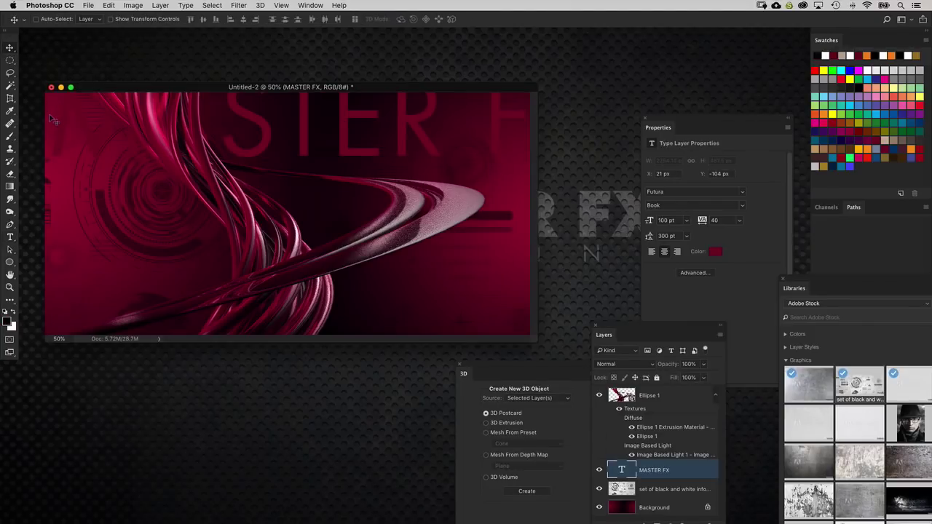
pyautogui.press('super+BackSpace')
pyautogui.press('super+t')
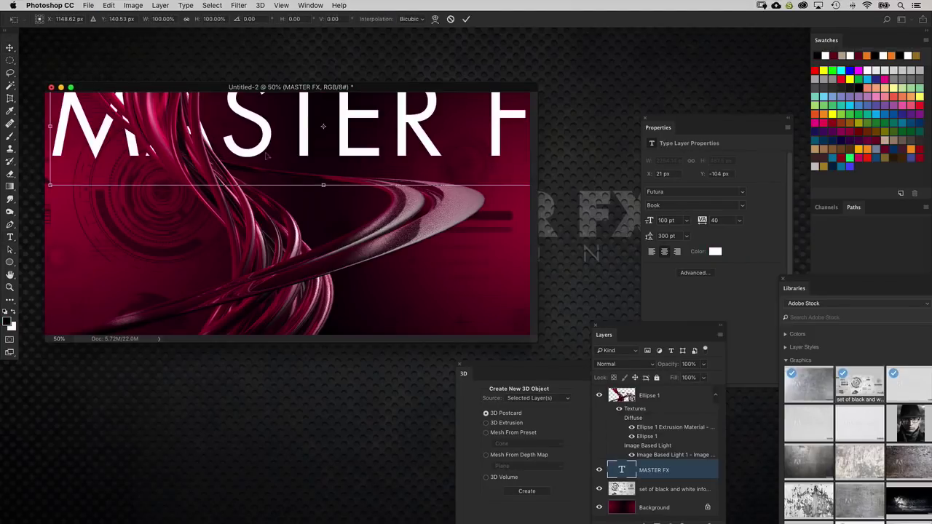
pyautogui.moveTo(324, 126); pyautogui.dragTo(353, 162)
pyautogui.moveTo(79, 220); pyautogui.dragTo(269, 178)
pyautogui.moveTo(417, 163); pyautogui.dragTo(434, 151)
pyautogui.press('Return')
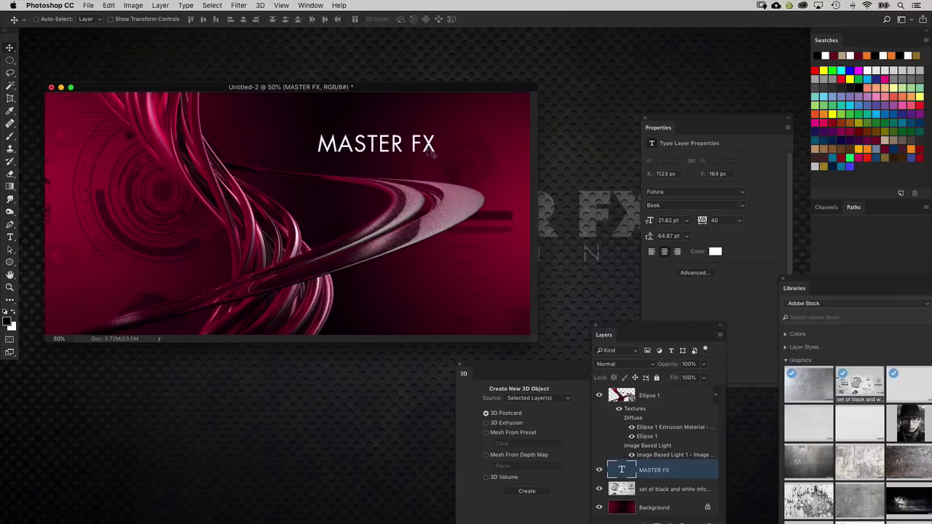
# - Adjust the Current View camera of the Ellipse 1 3D layer so the strand loop reaches closer to the canvas's right edge
pyautogui.click(626, 399)
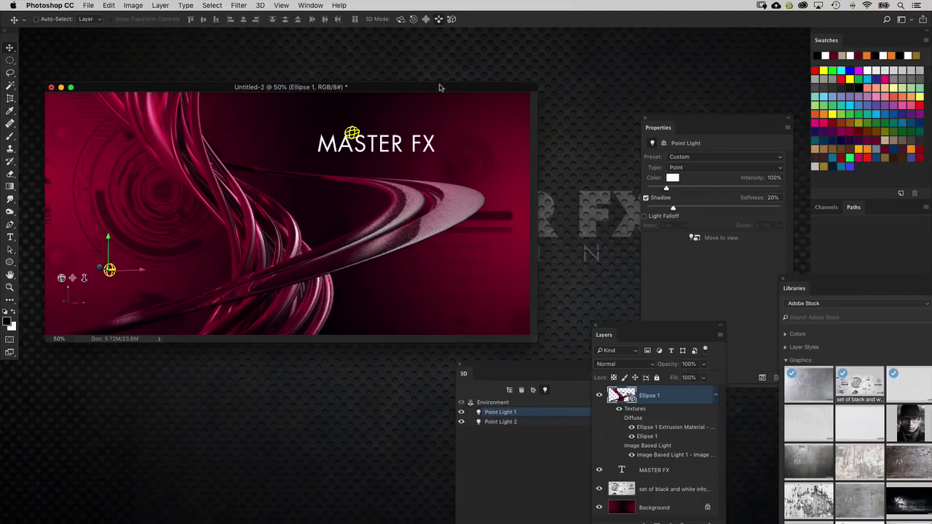
pyautogui.moveTo(440, 87); pyautogui.dragTo(445, 71)
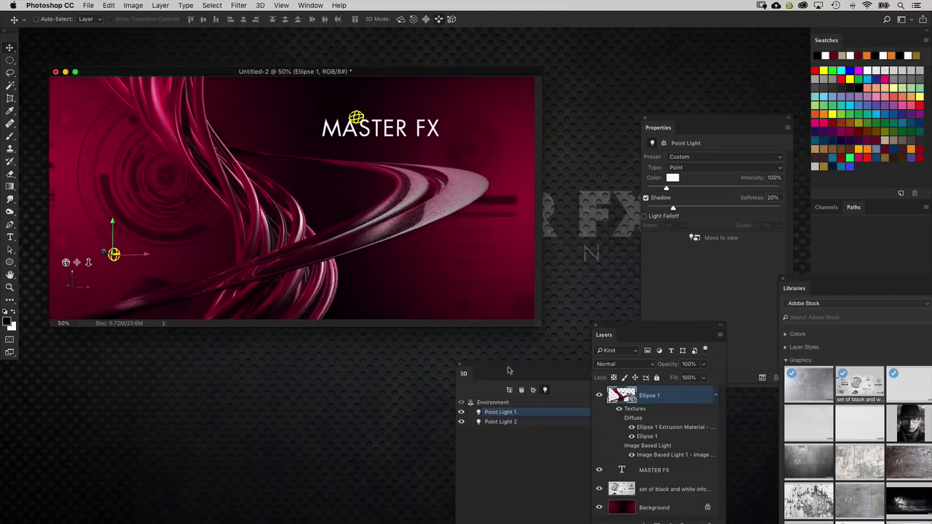
pyautogui.click(510, 390)
pyautogui.click(508, 423)
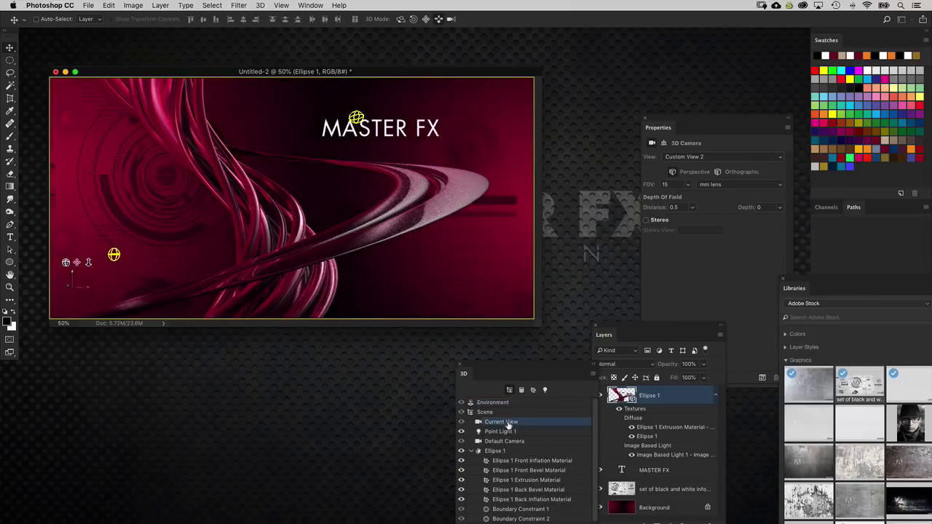
pyautogui.moveTo(490, 251); pyautogui.dragTo(483, 262)
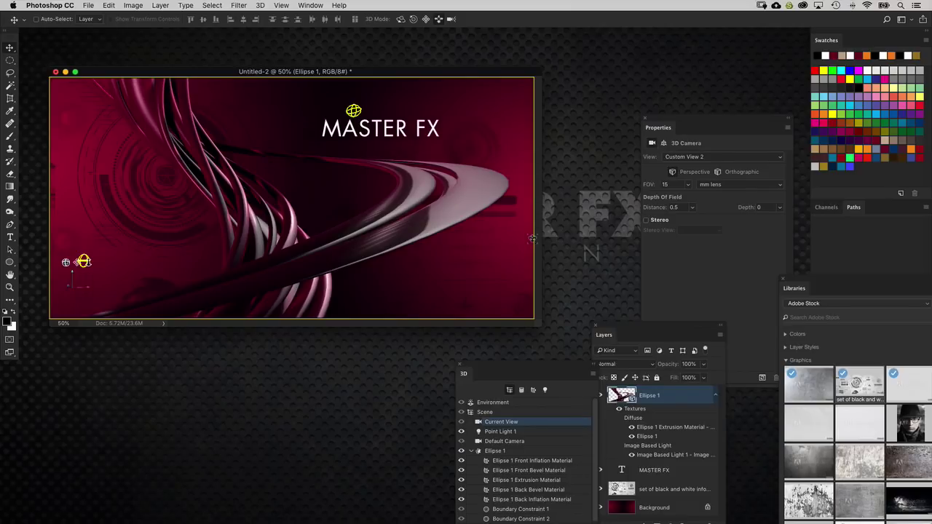
# - Rotate the environment's image-based light until its bright area covers the centre and right of the canvas
pyautogui.click(510, 403)
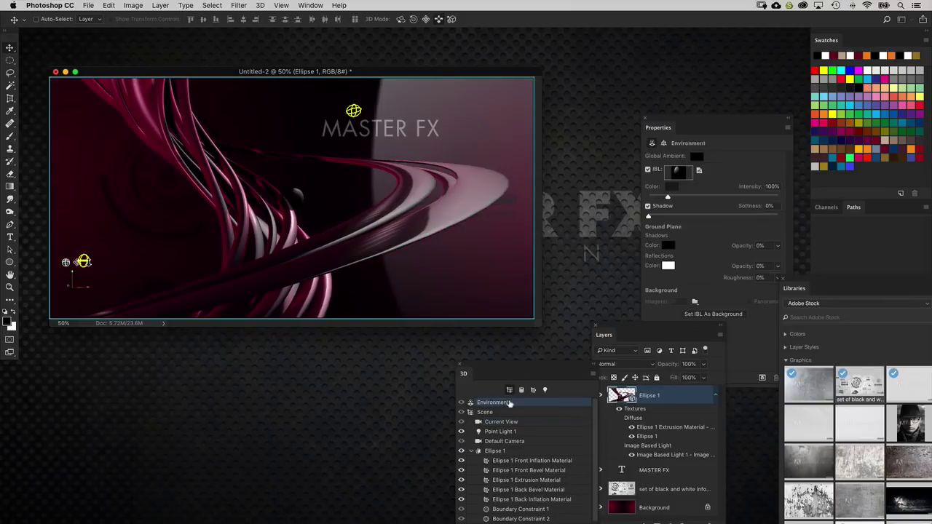
pyautogui.moveTo(464, 253); pyautogui.dragTo(460, 250)
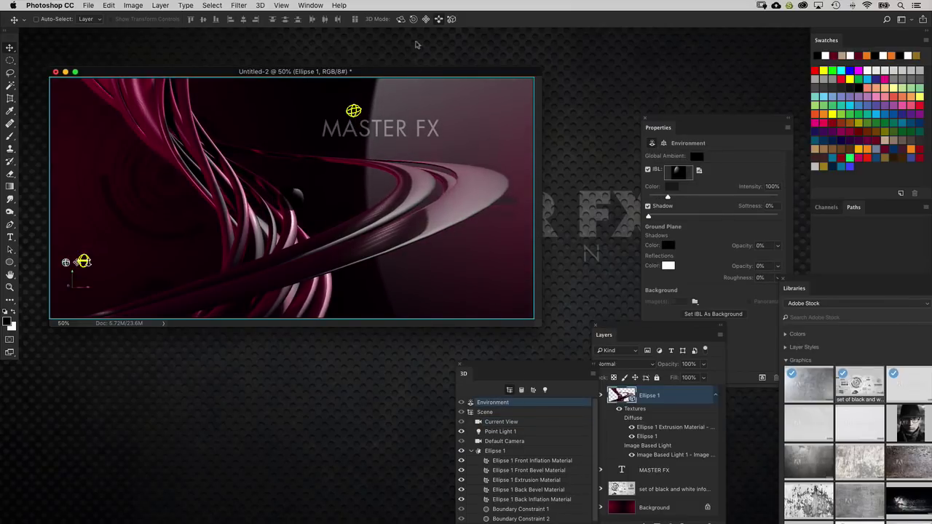
pyautogui.click(400, 19)
pyautogui.moveTo(394, 94); pyautogui.dragTo(389, 220)
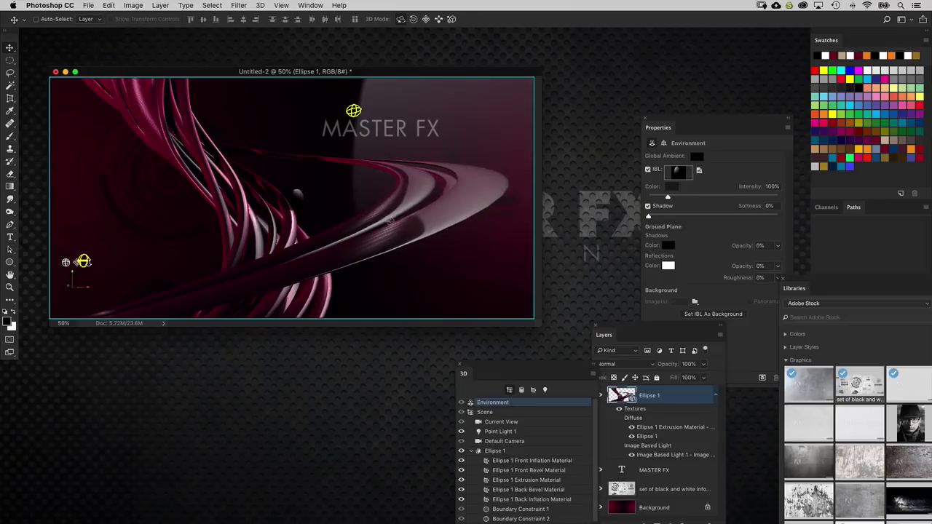
pyautogui.moveTo(471, 235)
pyautogui.mouseDown()
pyautogui.moveTo(427, 267)
pyautogui.moveTo(456, 258)
pyautogui.mouseUp()
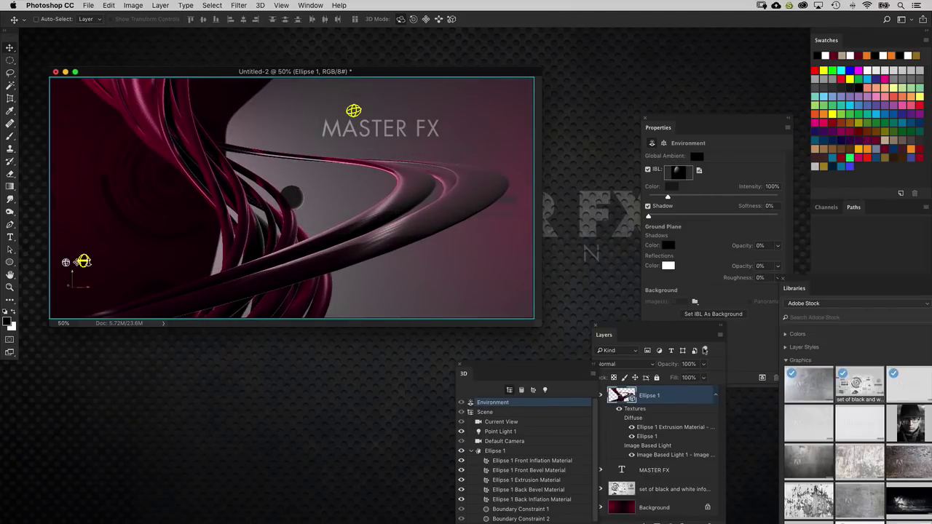
# - Set the Current View camera's depth-of-field depth to 2
pyautogui.moveTo(617, 334); pyautogui.dragTo(621, 392)
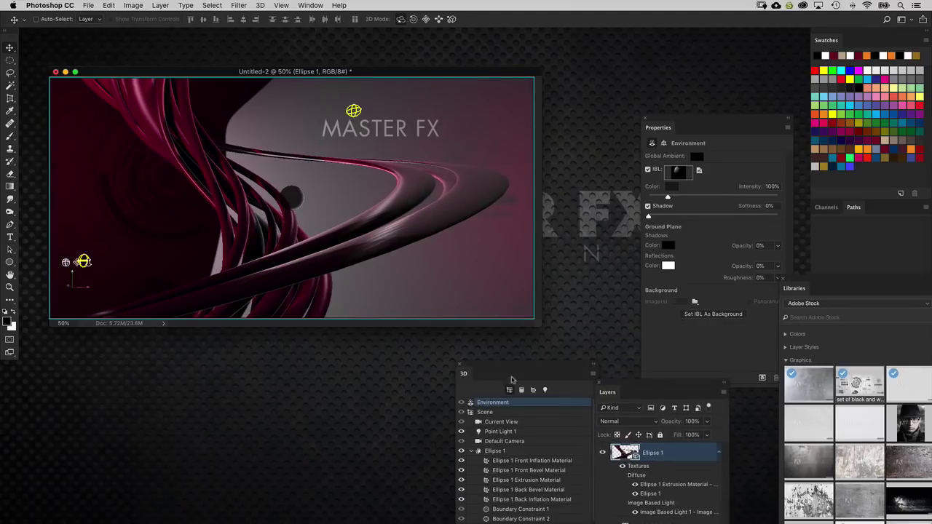
pyautogui.moveTo(519, 367); pyautogui.dragTo(534, 155)
pyautogui.click(520, 211)
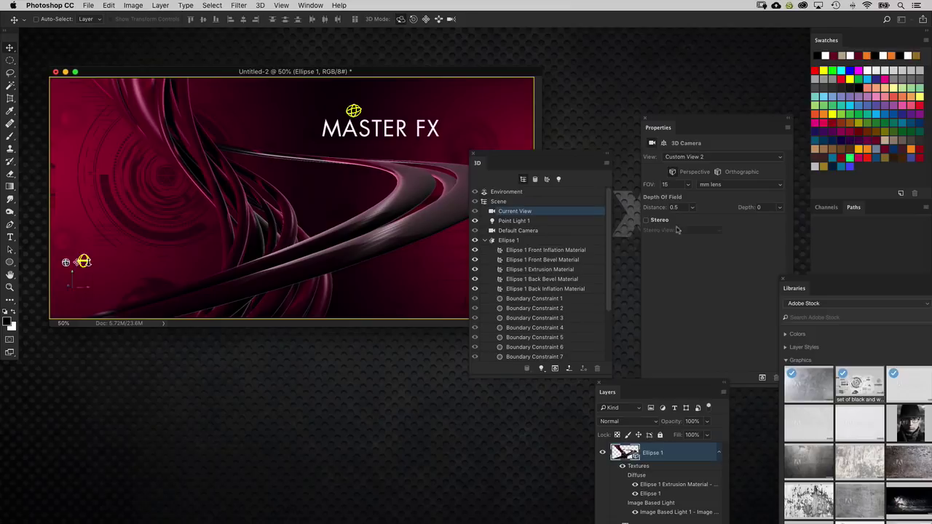
pyautogui.moveTo(727, 126); pyautogui.dragTo(713, 120)
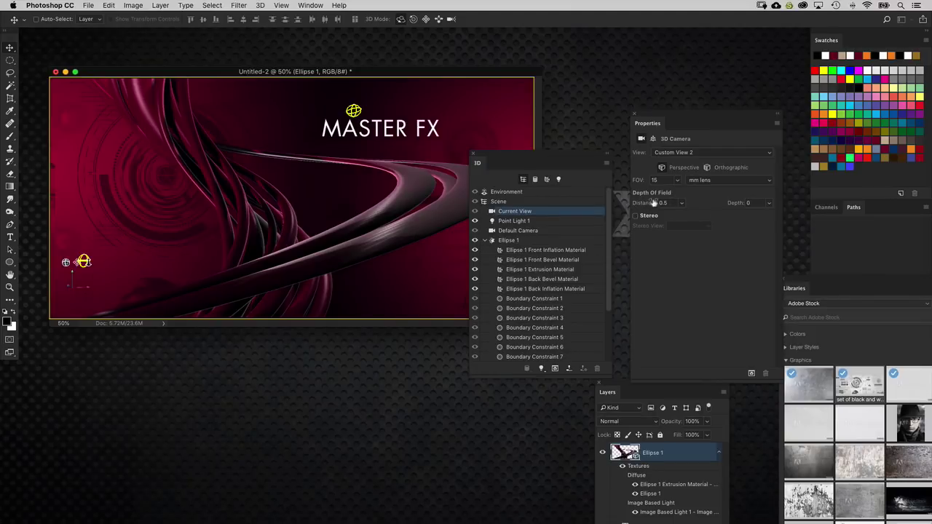
pyautogui.click(743, 204)
pyautogui.write('2')
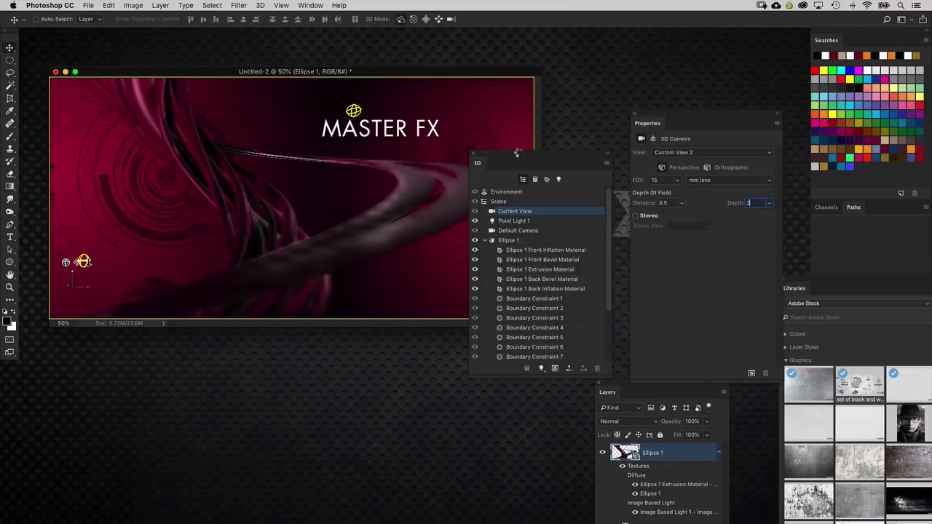
# - Set the camera's depth-of-field distance to 0.3 and render the 3D layer
pyautogui.moveTo(518, 154); pyautogui.dragTo(526, 371)
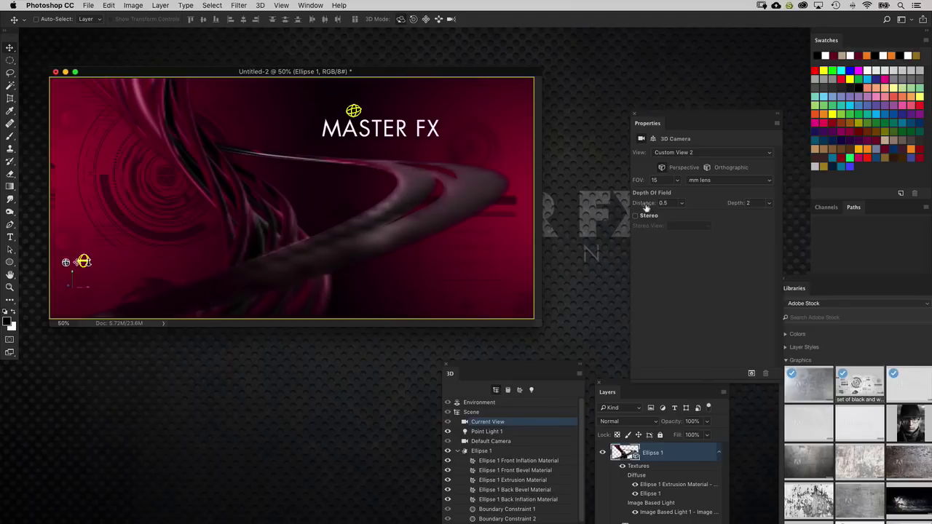
pyautogui.moveTo(662, 115); pyautogui.dragTo(631, 103)
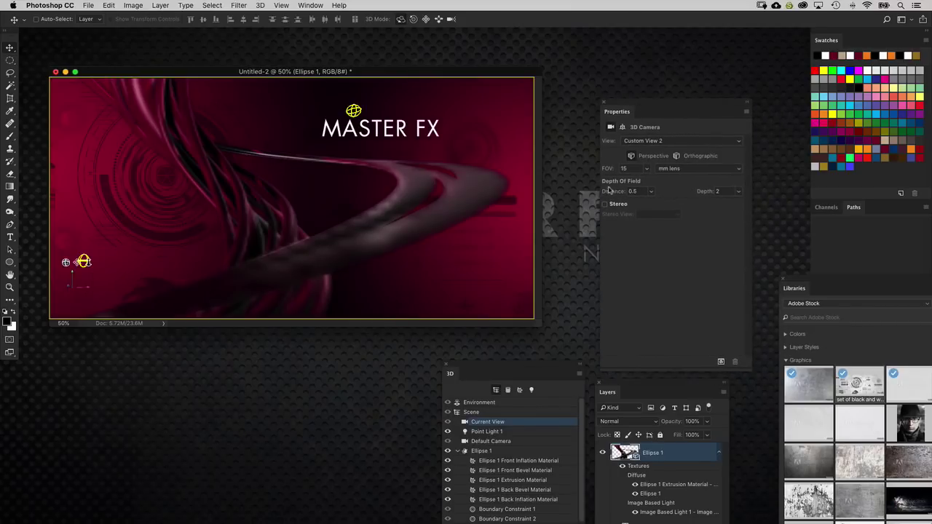
pyautogui.moveTo(612, 194)
pyautogui.mouseDown()
pyautogui.moveTo(624, 191)
pyautogui.moveTo(591, 194)
pyautogui.moveTo(603, 193)
pyautogui.mouseUp()
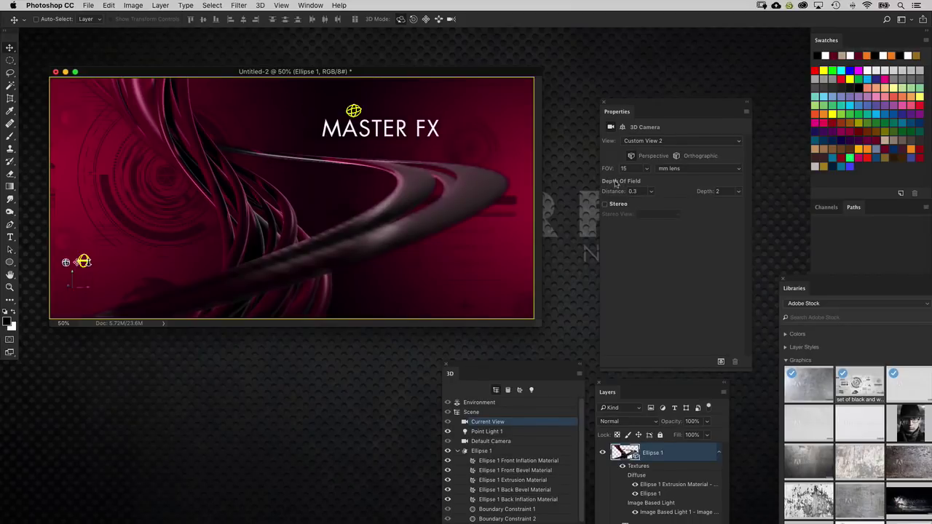
pyautogui.moveTo(457, 73); pyautogui.dragTo(464, 73)
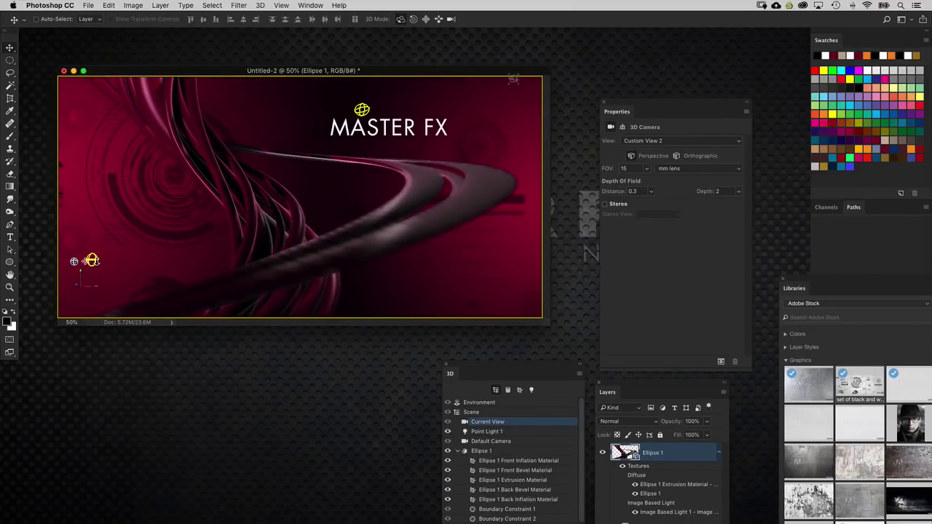
pyautogui.press('super+alt+shift+r')
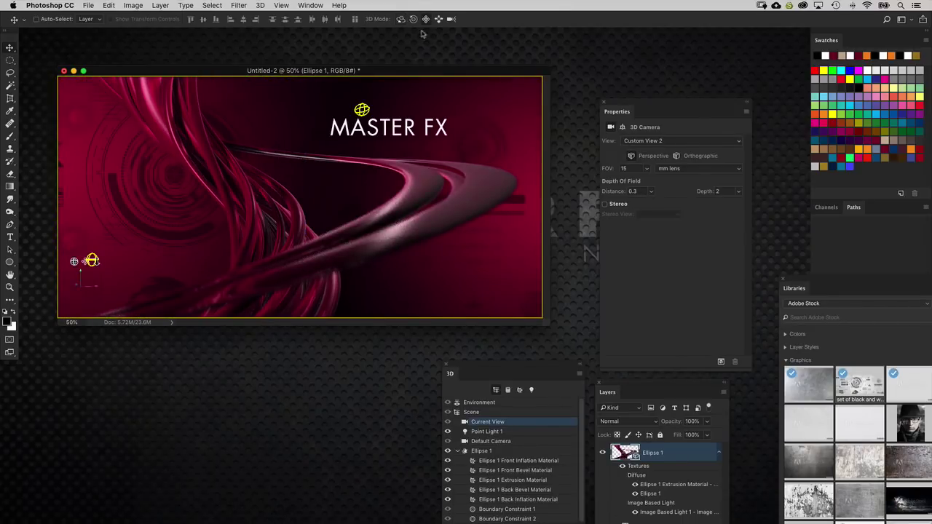
# - Reposition the 3D camera so the strands appear larger and the blurred loop runs to the canvas's right edge
pyautogui.moveTo(414, 109); pyautogui.dragTo(437, 60)
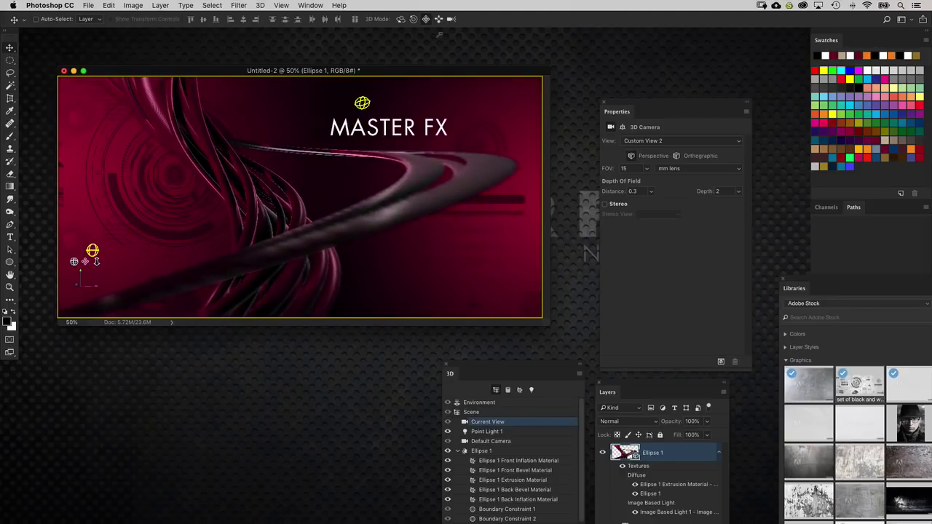
pyautogui.moveTo(433, 101); pyautogui.dragTo(411, 85)
pyautogui.click(426, 19)
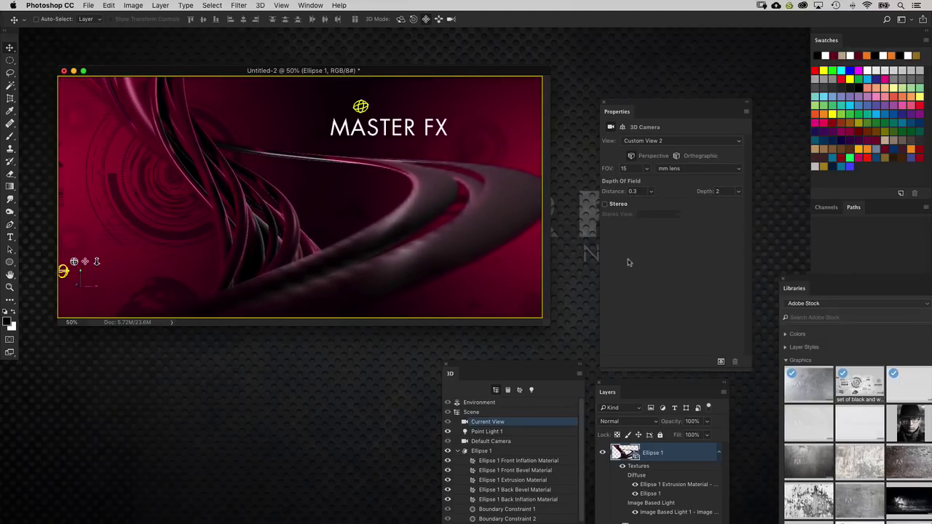
# - Move Point Light 1 inward from the canvas's left edge and set its intensity to 125%
pyautogui.click(501, 432)
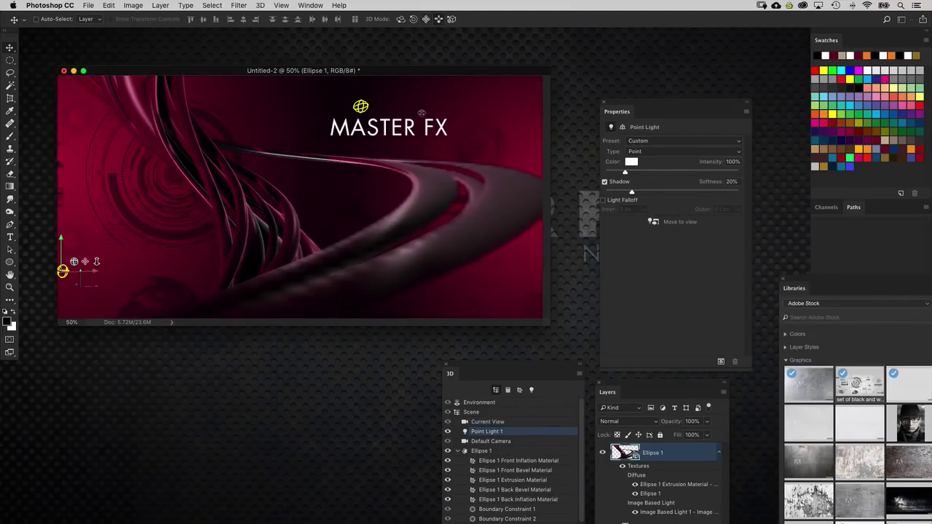
pyautogui.moveTo(61, 279); pyautogui.dragTo(102, 274)
pyautogui.click(733, 161)
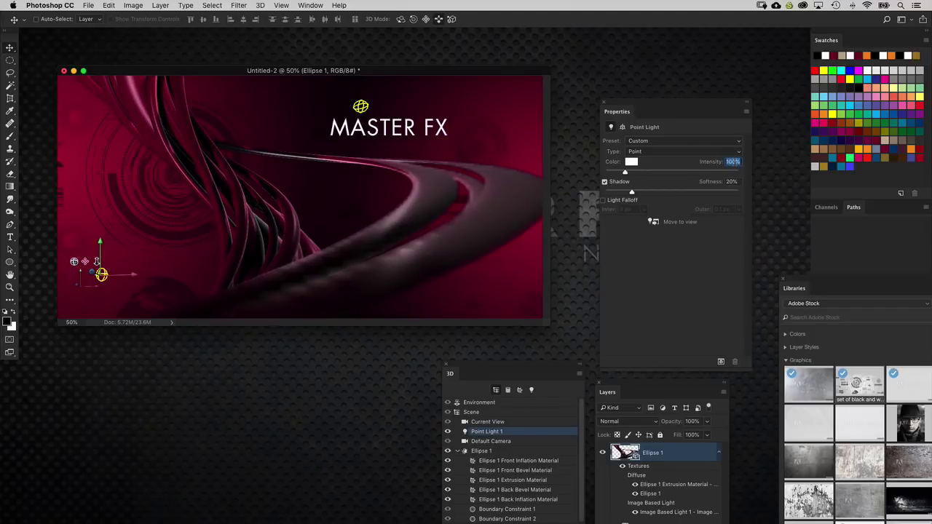
pyautogui.write('125')
pyautogui.press('Return')
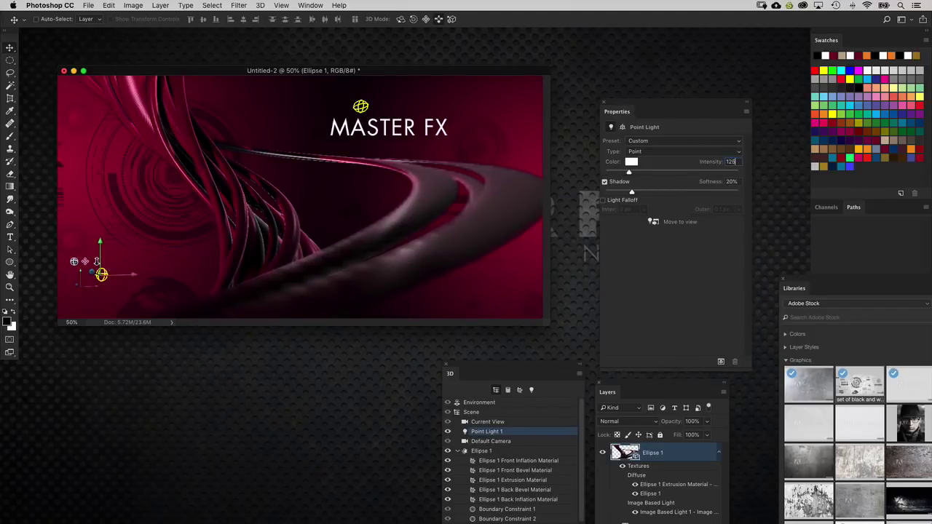
# - Darken the Background layer with a Levels adjustment by shifting the midtone input toward the highlights
pyautogui.moveTo(645, 388); pyautogui.dragTo(656, 303)
pyautogui.click(658, 365)
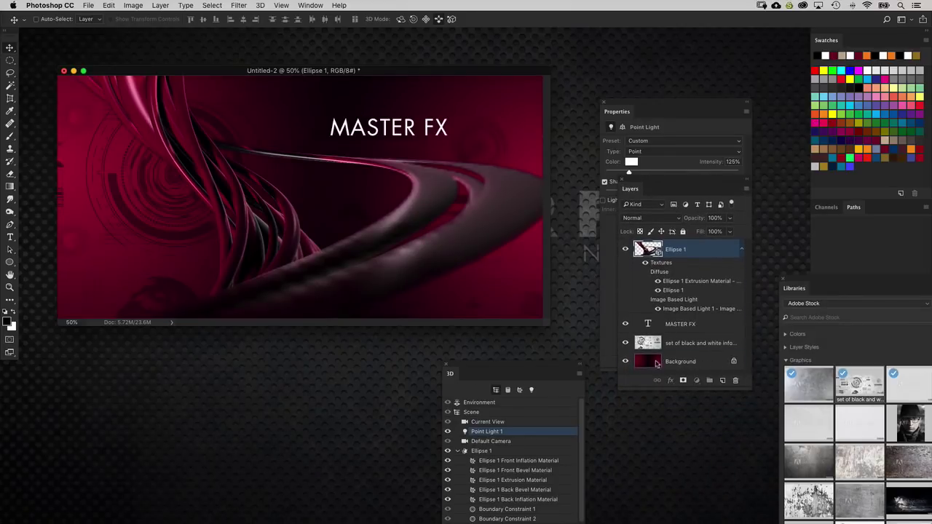
pyautogui.press('super+l')
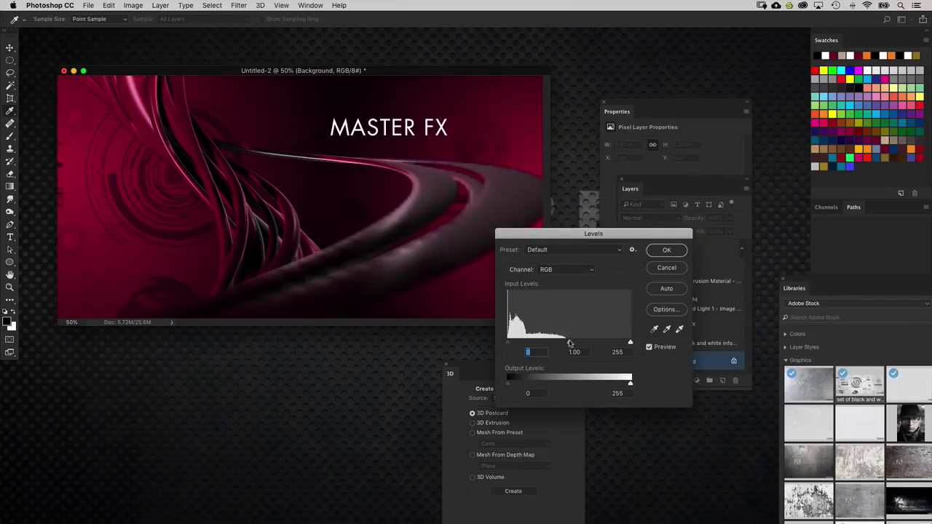
pyautogui.moveTo(561, 344); pyautogui.dragTo(583, 345)
pyautogui.click(667, 251)
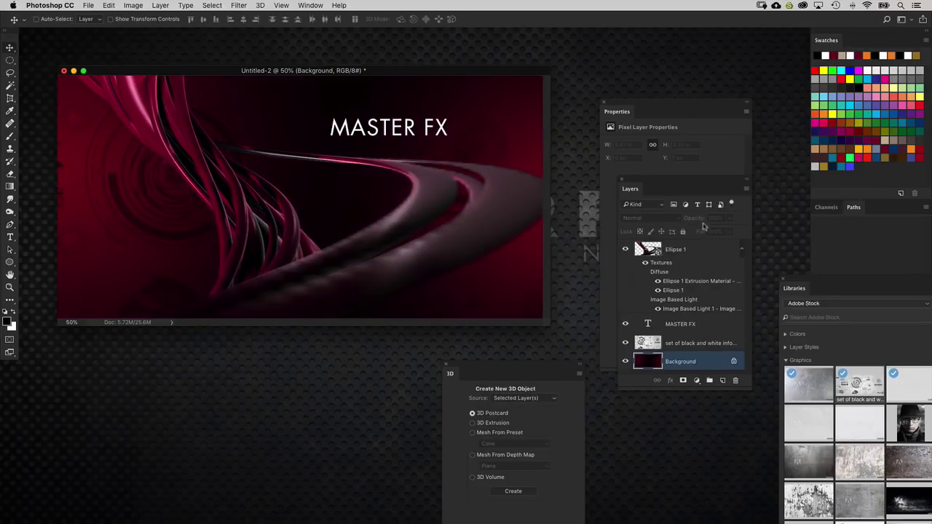
# - Render the Ellipse 1 3D layer with its updated camera and light
pyautogui.moveTo(493, 74); pyautogui.dragTo(505, 69)
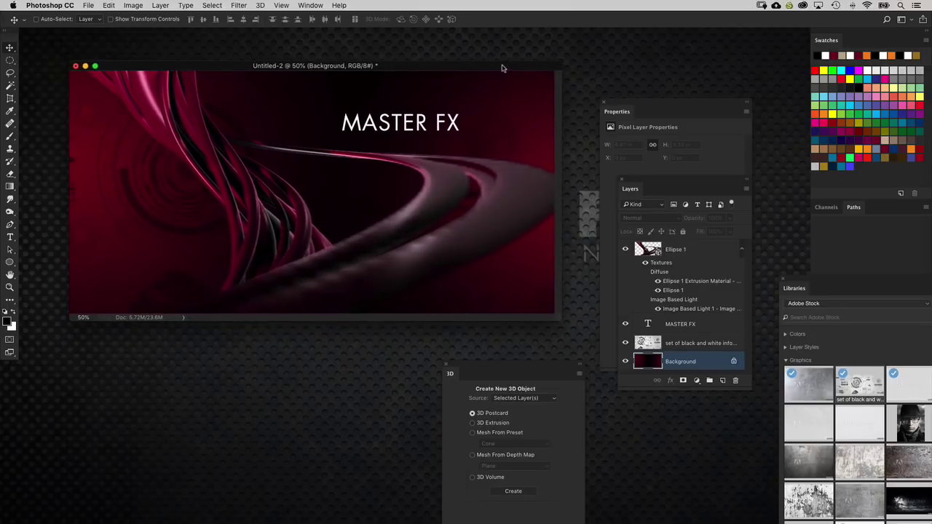
pyautogui.click(648, 250)
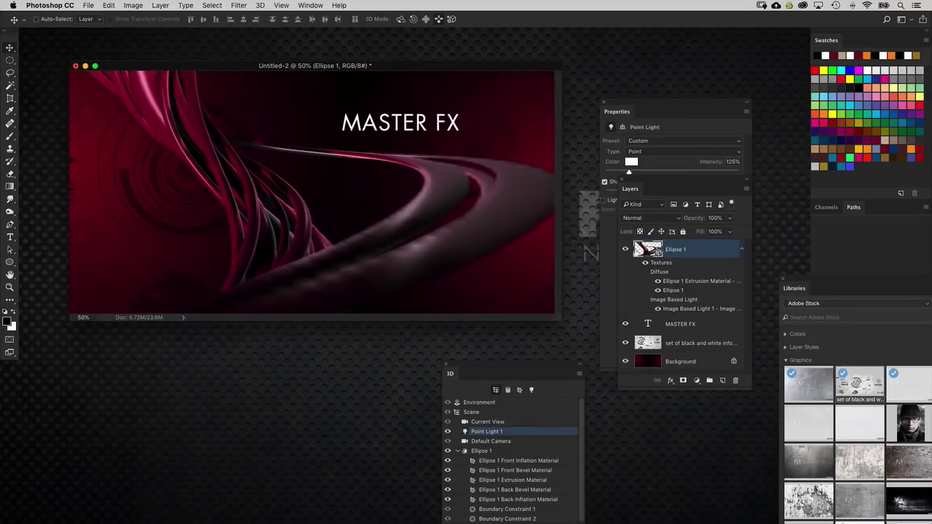
pyautogui.moveTo(523, 365); pyautogui.dragTo(564, 382)
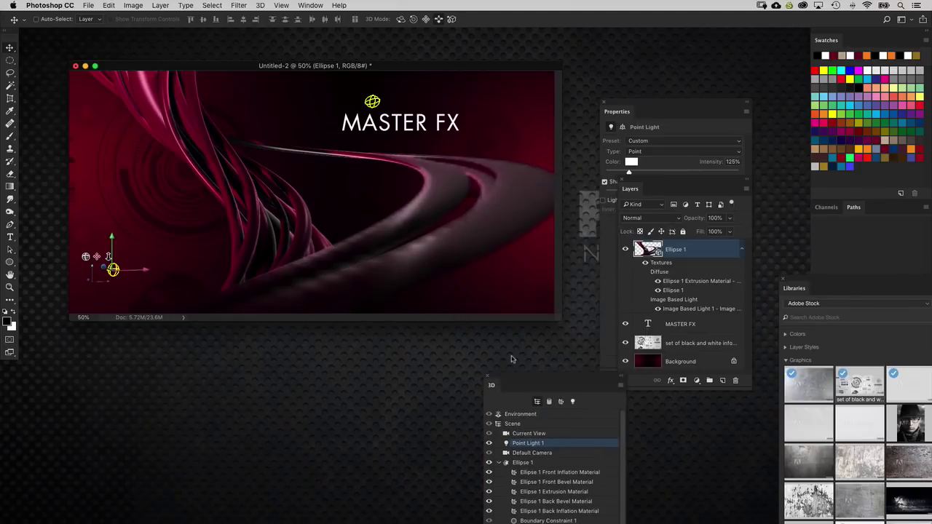
pyautogui.press('super+alt+shift+r')
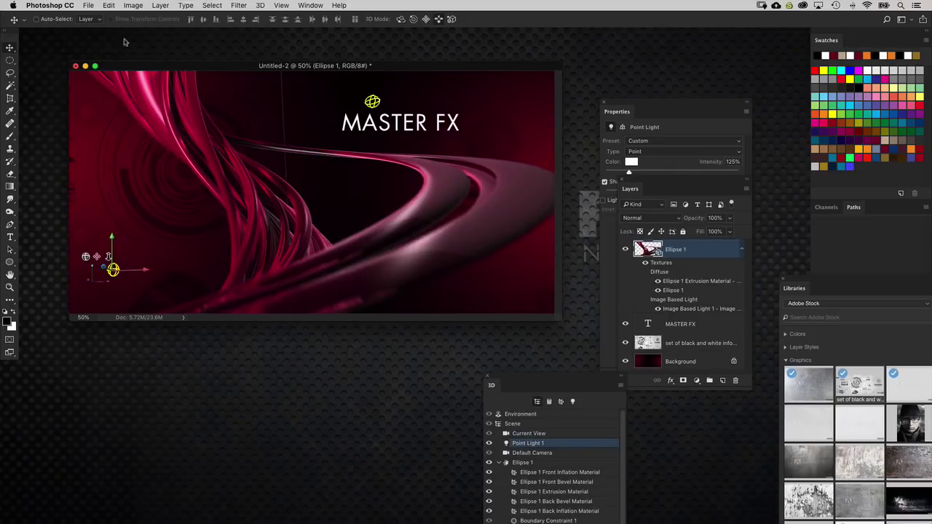
# - Save the document to the Desktop in Photoshop format as "Red Swirl_Design" and select the Background layer
pyautogui.click(92, 5)
pyautogui.click(124, 110)
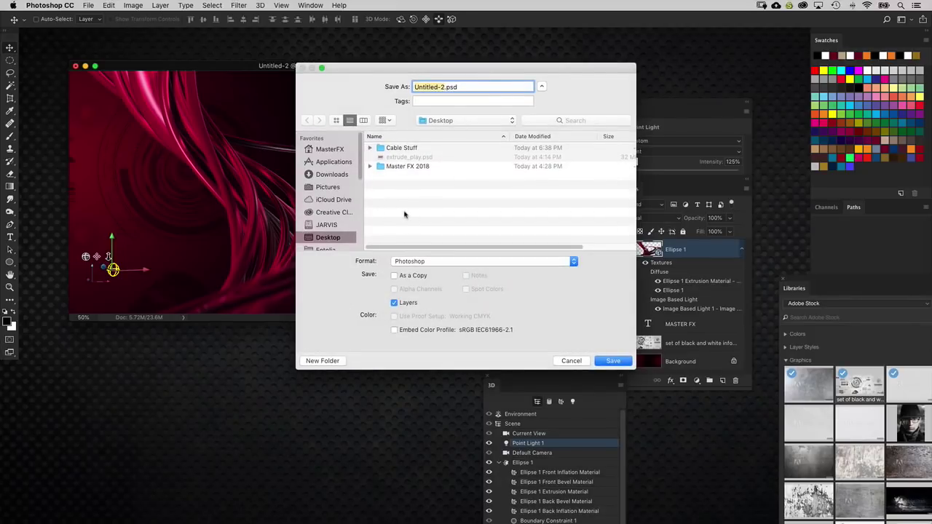
pyautogui.write('Red Swirl_Design')
pyautogui.press('Return')
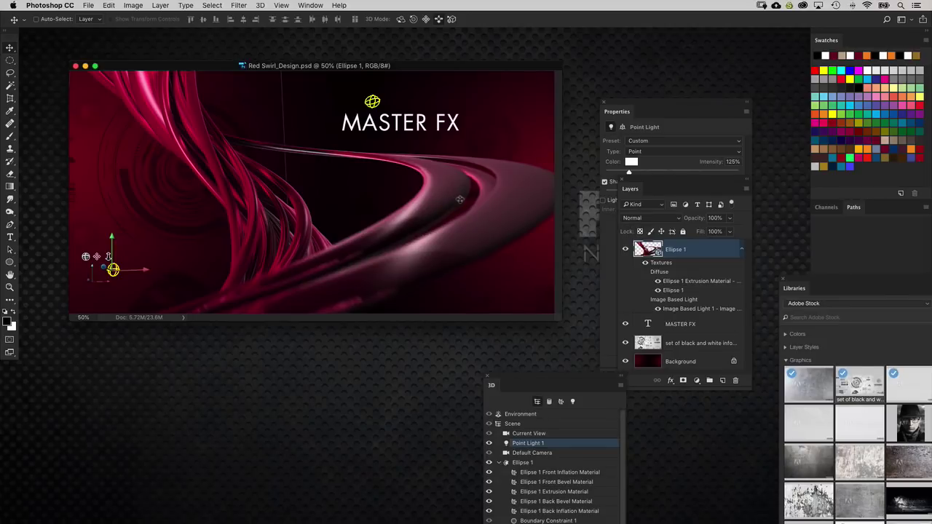
pyautogui.click(674, 362)
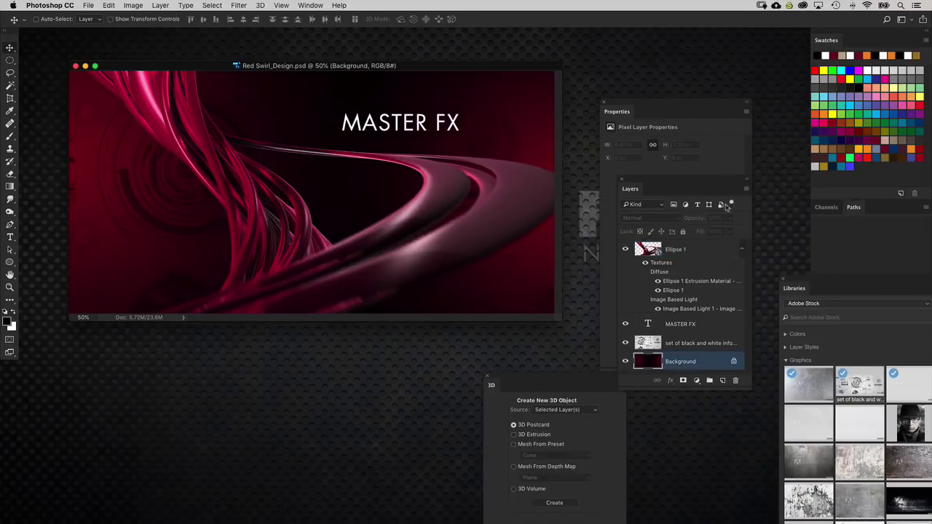
# - Colorize the Background layer blue with a Hue/Saturation adjustment: hue 227, saturation 48 and lightness +11
pyautogui.moveTo(684, 182); pyautogui.dragTo(666, 71)
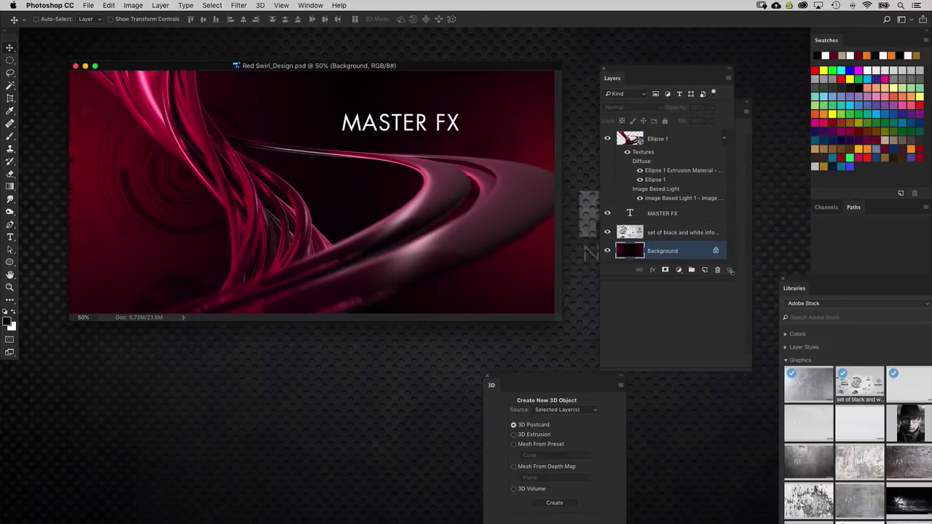
pyautogui.press('super+u')
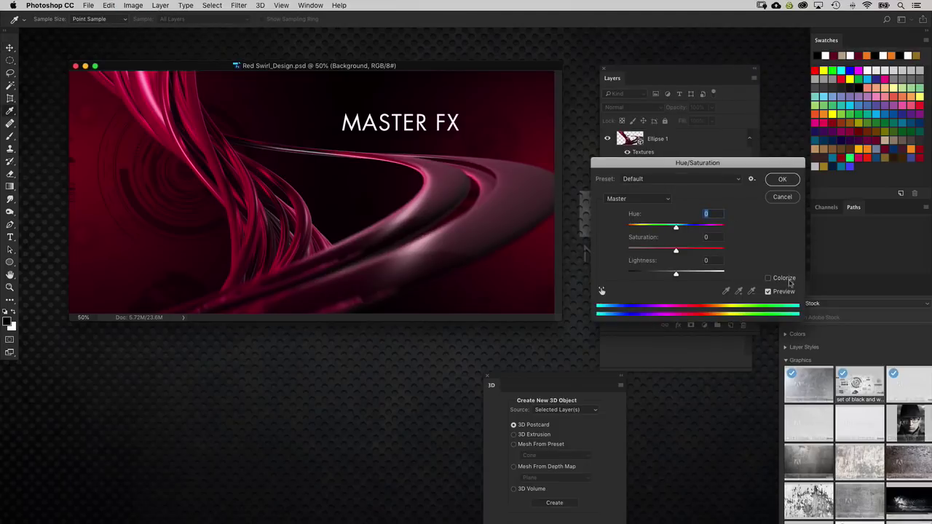
pyautogui.click(695, 228)
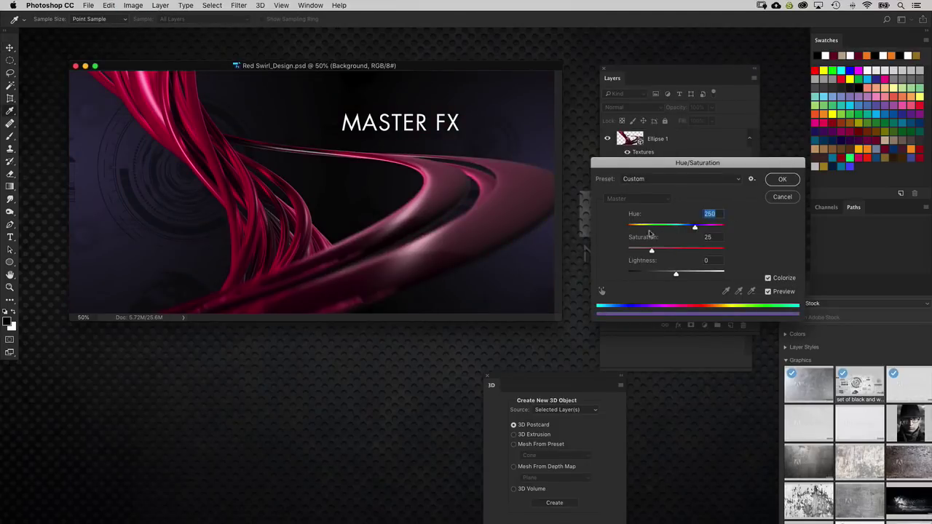
pyautogui.moveTo(653, 249); pyautogui.dragTo(681, 275)
pyautogui.click(689, 228)
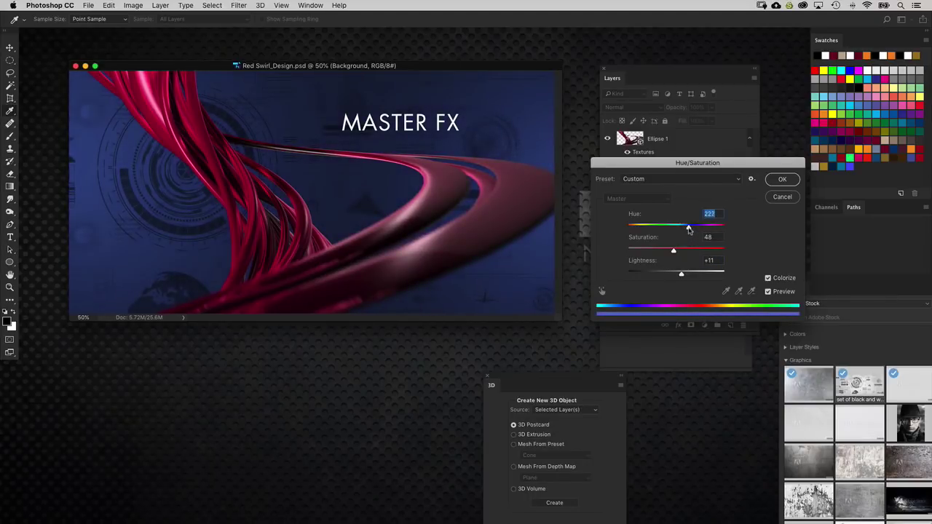
pyautogui.click(792, 183)
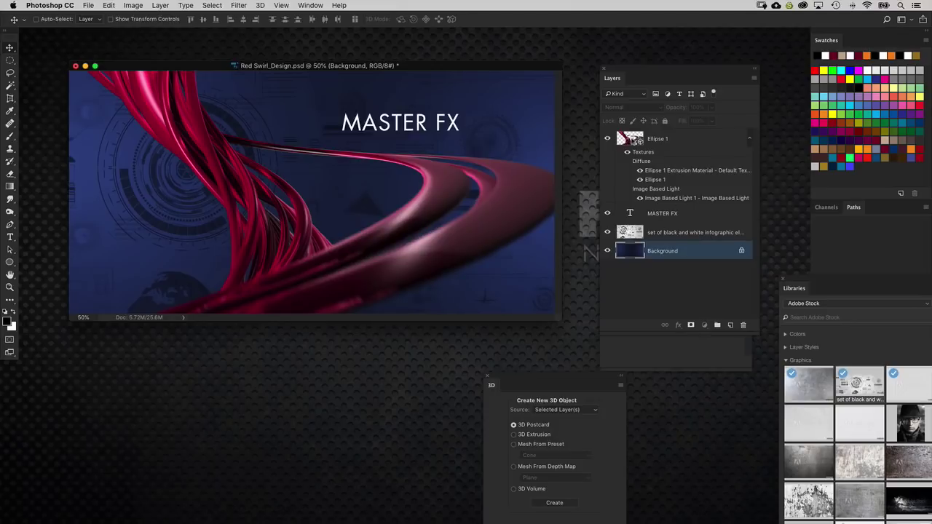
# - Open the diffuse texture of the Ellipse 1 Extrusion Material for editing
pyautogui.click(632, 140)
pyautogui.moveTo(568, 378); pyautogui.dragTo(518, 213)
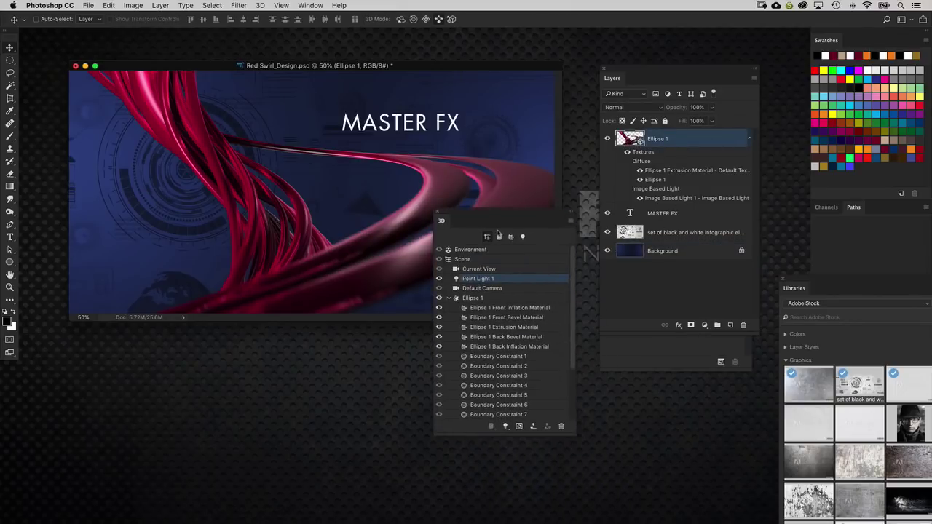
pyautogui.click(504, 327)
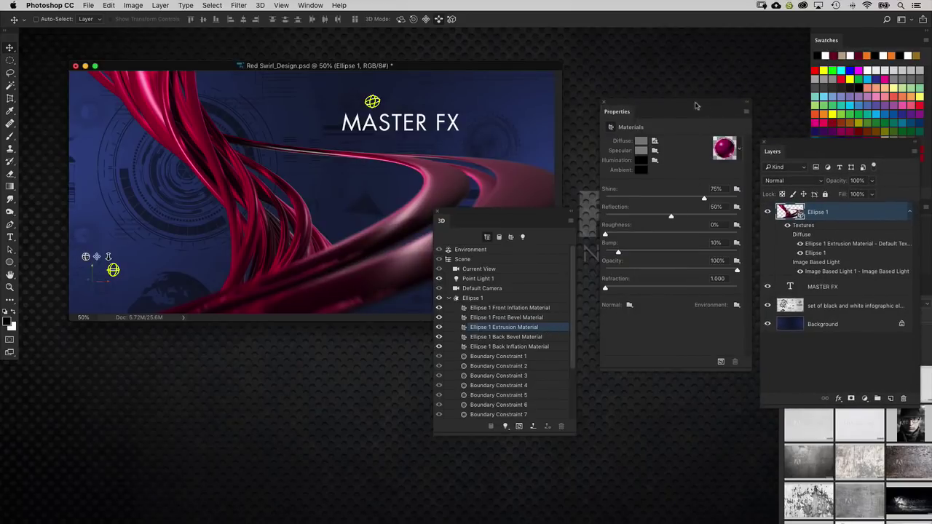
pyautogui.click(655, 142)
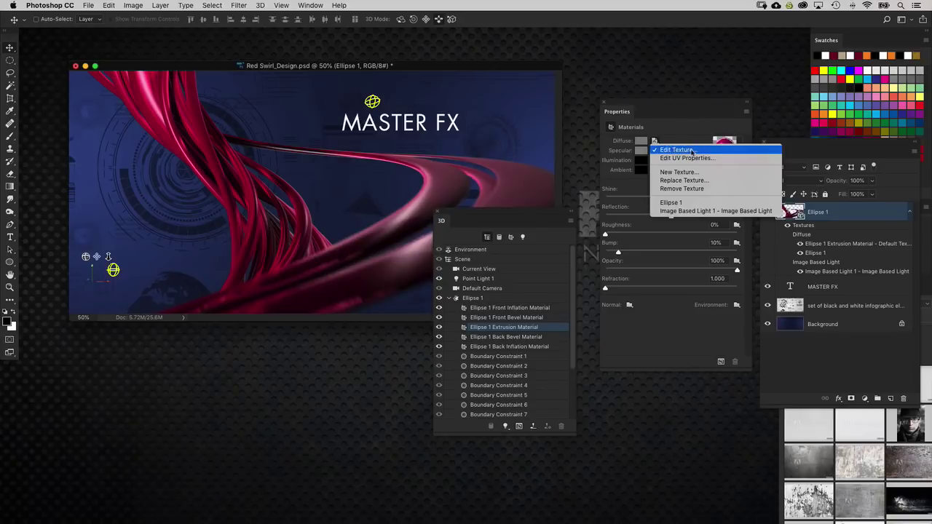
pyautogui.press('Escape')
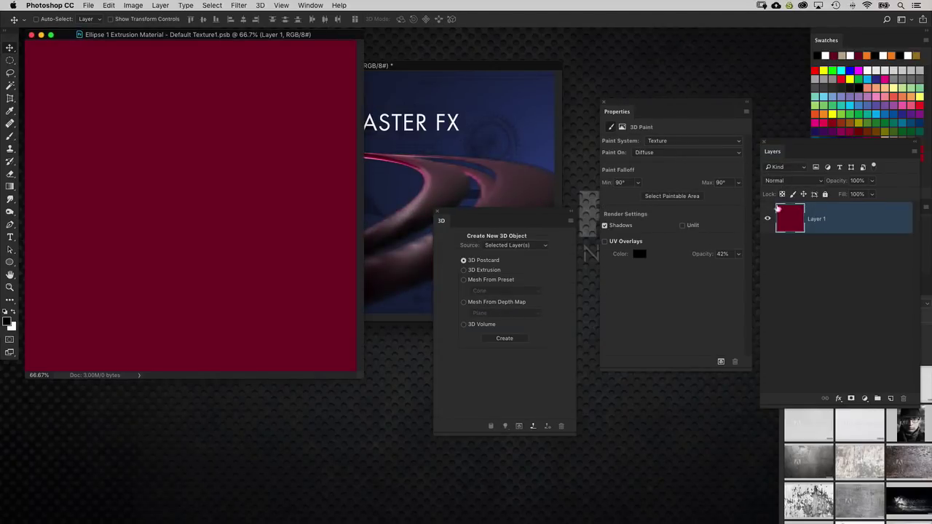
# - Set the foreground color to a brighter, saturated blue, starting from a dark blue swatch
pyautogui.moveTo(773, 151); pyautogui.dragTo(723, 226)
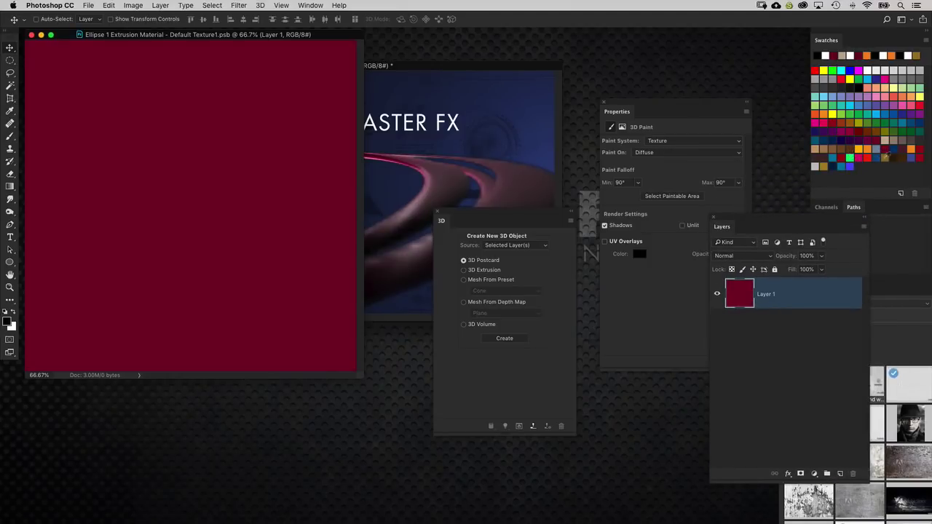
pyautogui.click(897, 148)
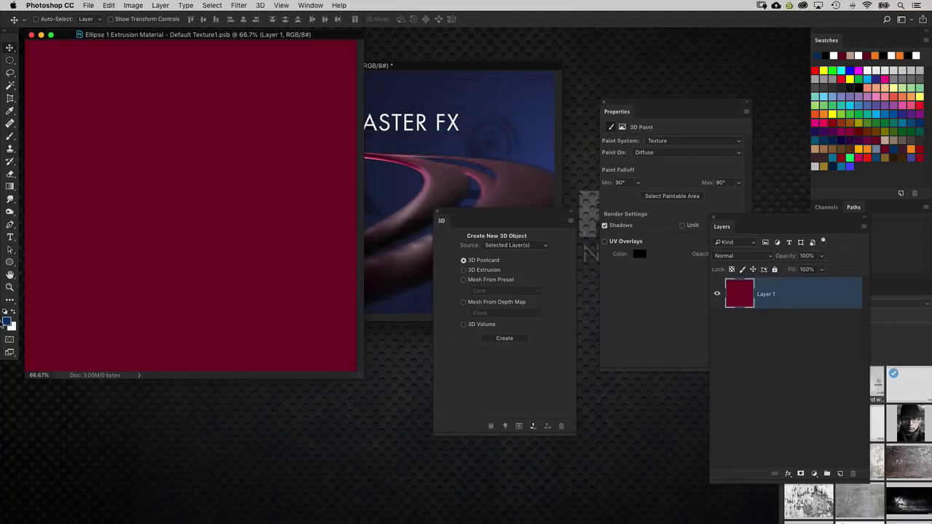
pyautogui.click(8, 322)
pyautogui.moveTo(571, 208); pyautogui.dragTo(569, 182)
pyautogui.click(668, 139)
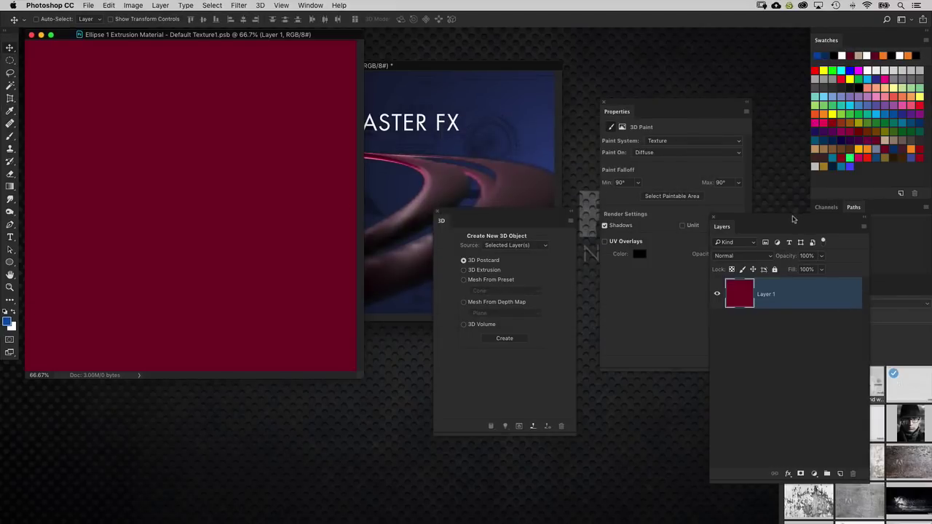
# - Add a new layer above the red one in the texture, fill it with the blue foreground color, and save and close the texture
pyautogui.moveTo(794, 217); pyautogui.dragTo(722, 220)
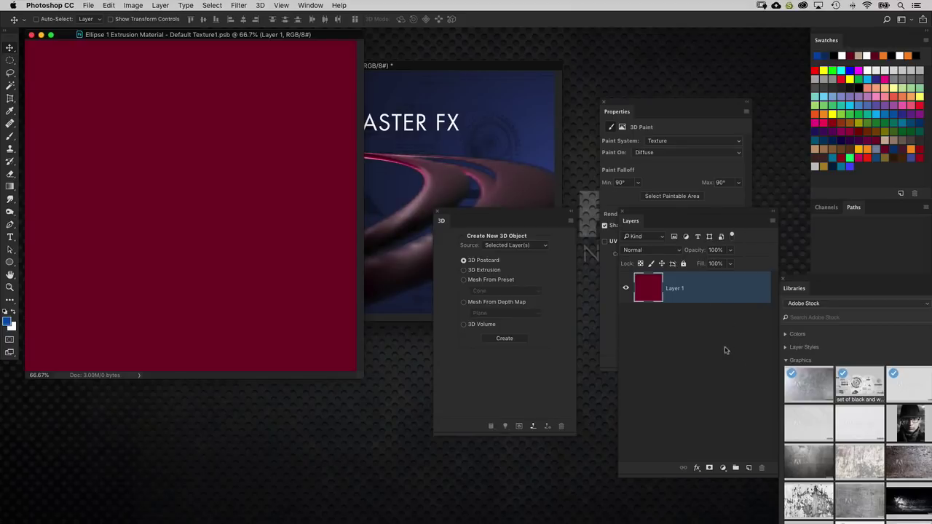
pyautogui.click(749, 468)
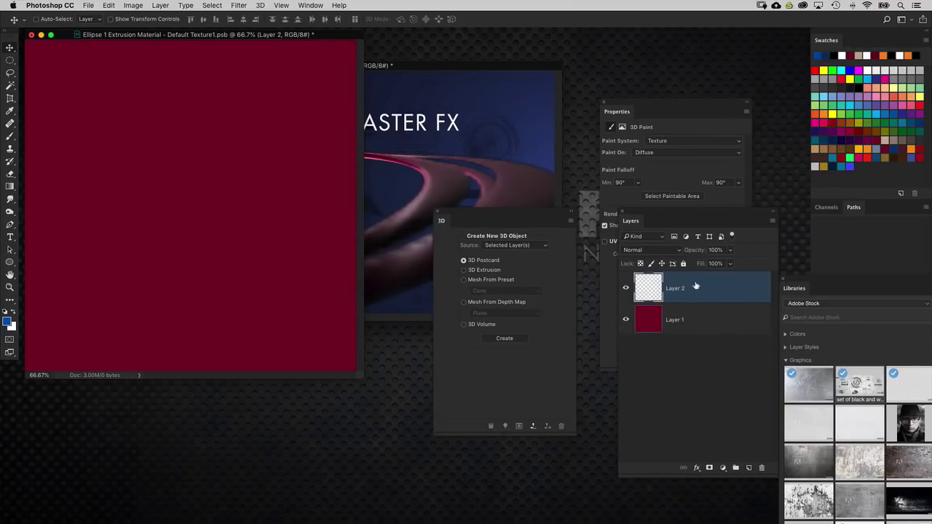
pyautogui.hotkey('alt', 'BackSpace')
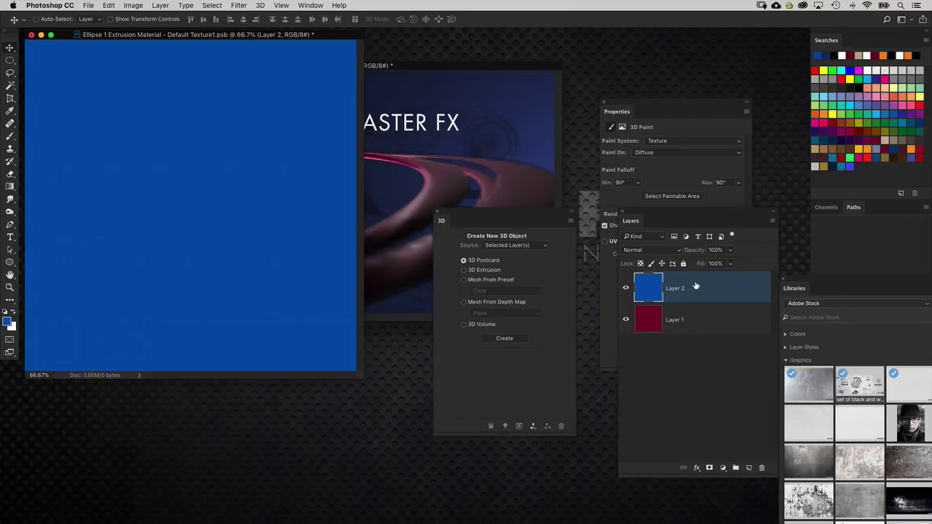
pyautogui.press('super+w')
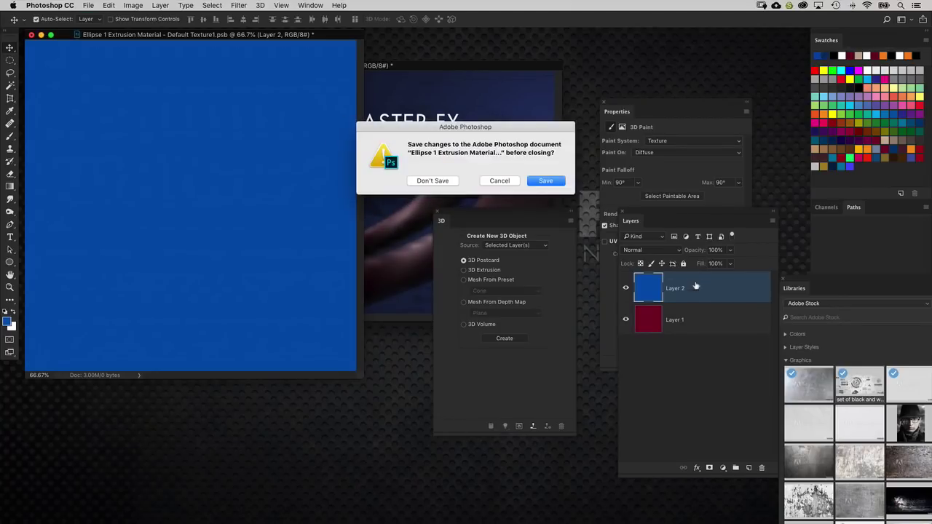
pyautogui.press('Return')
# - Render the Ellipse 1 3D layer with its blue extrusion texture
pyautogui.moveTo(475, 217); pyautogui.dragTo(437, 336)
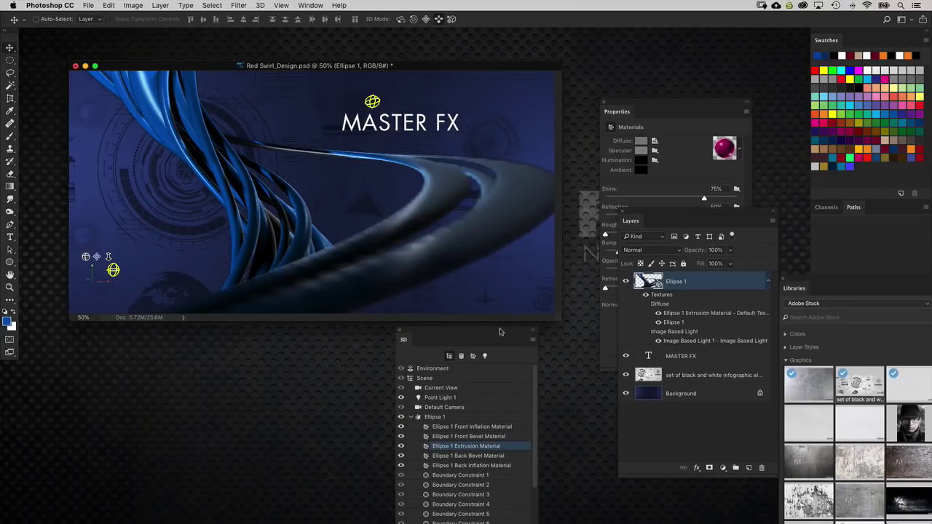
pyautogui.press('super+alt+shift+r')
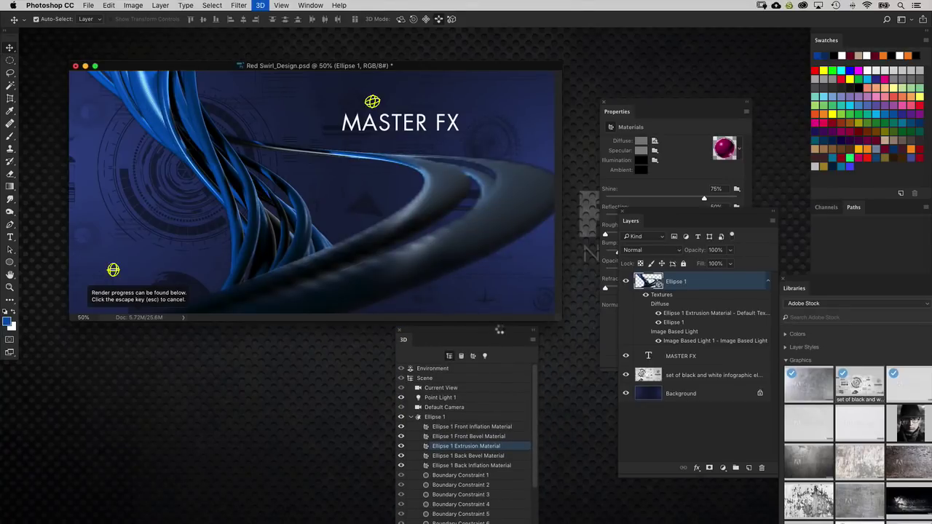